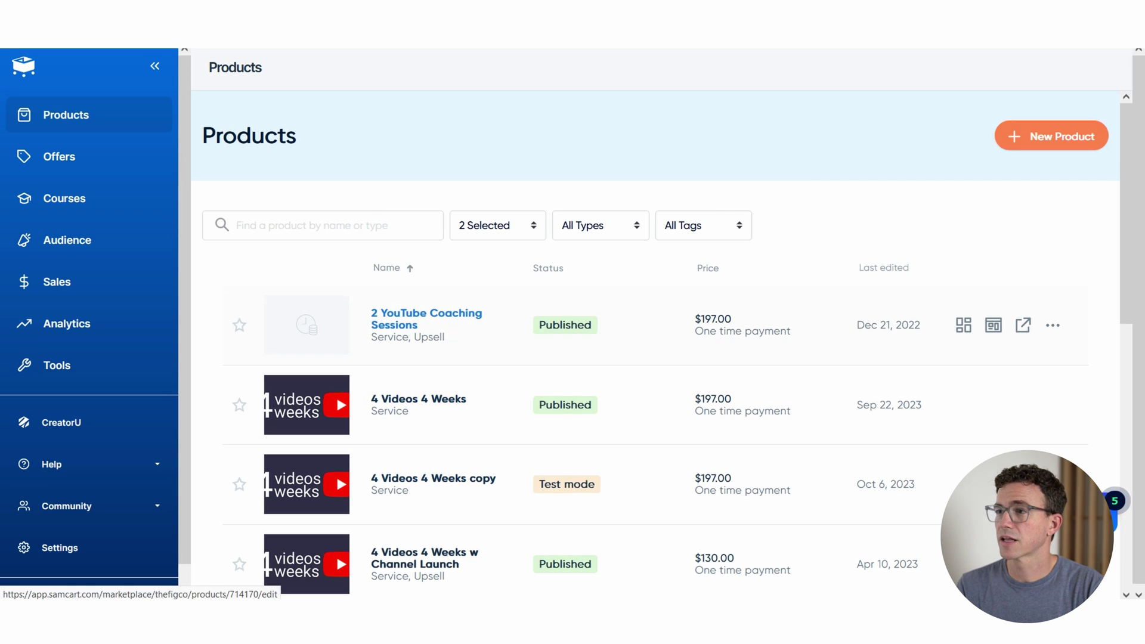
Start a new product from the Products list to bring up the New product panel
{"action": "left_click", "coordinate": [1051, 136]}
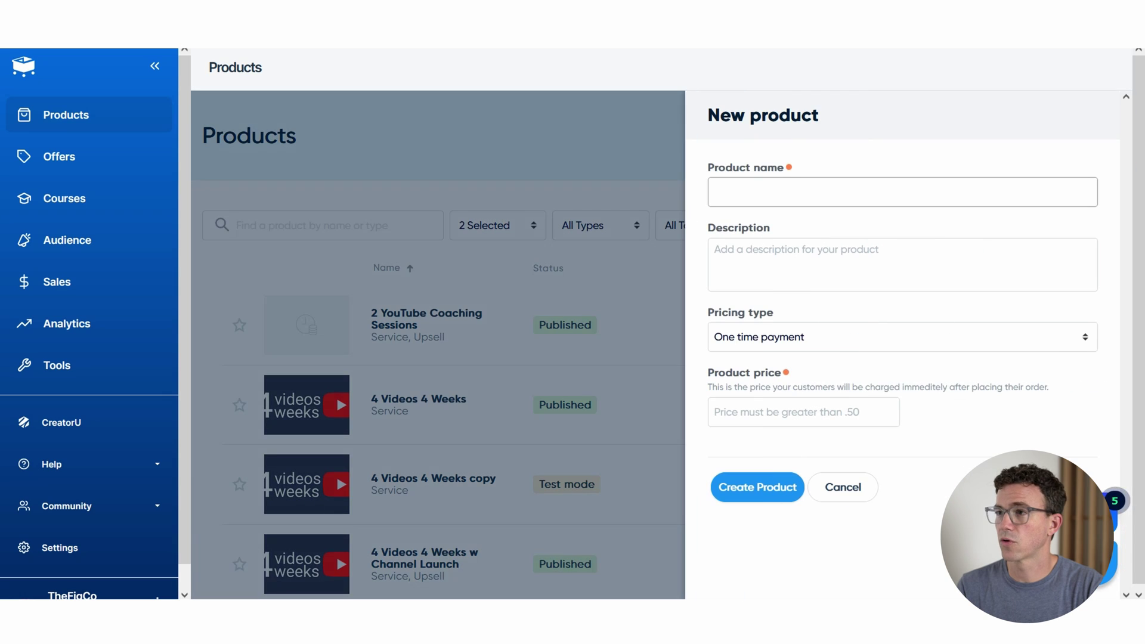
Create '4 Videos in 4 Weeks' as a one-time payment product priced 197, with a description about recording and publishing 4 videos
{"action": "type", "text": "4 Videos "}
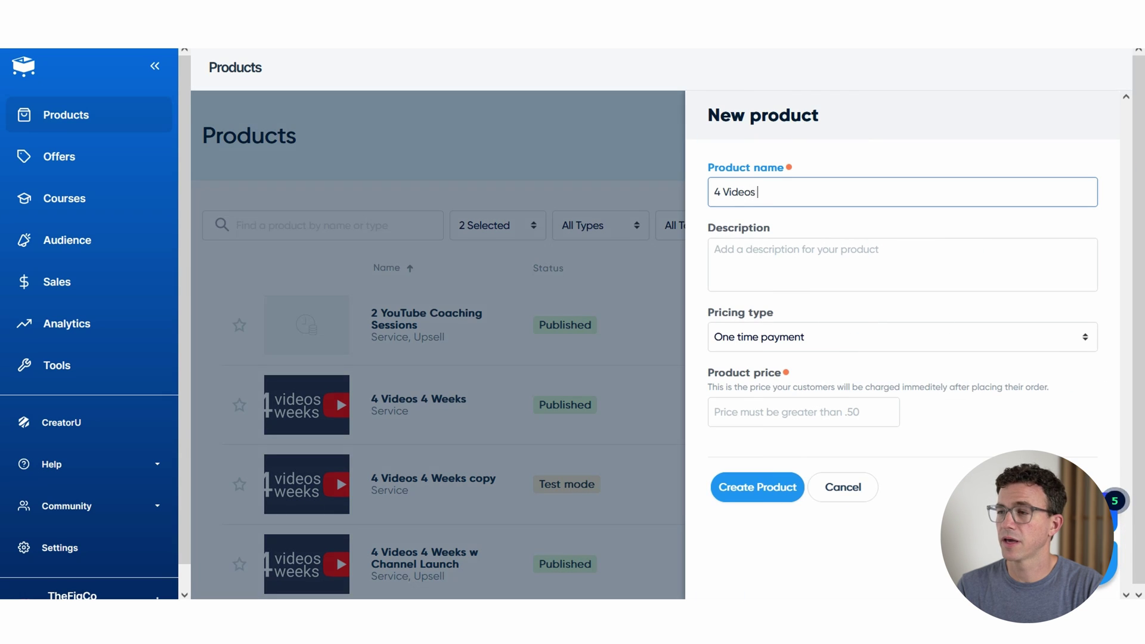
{"action": "type", "text": "in 4 Weeks"}
{"action": "key", "text": "Tab"}
{"action": "type", "text": "Learn to record, edit and publish 4 videos in 4 weeks."}
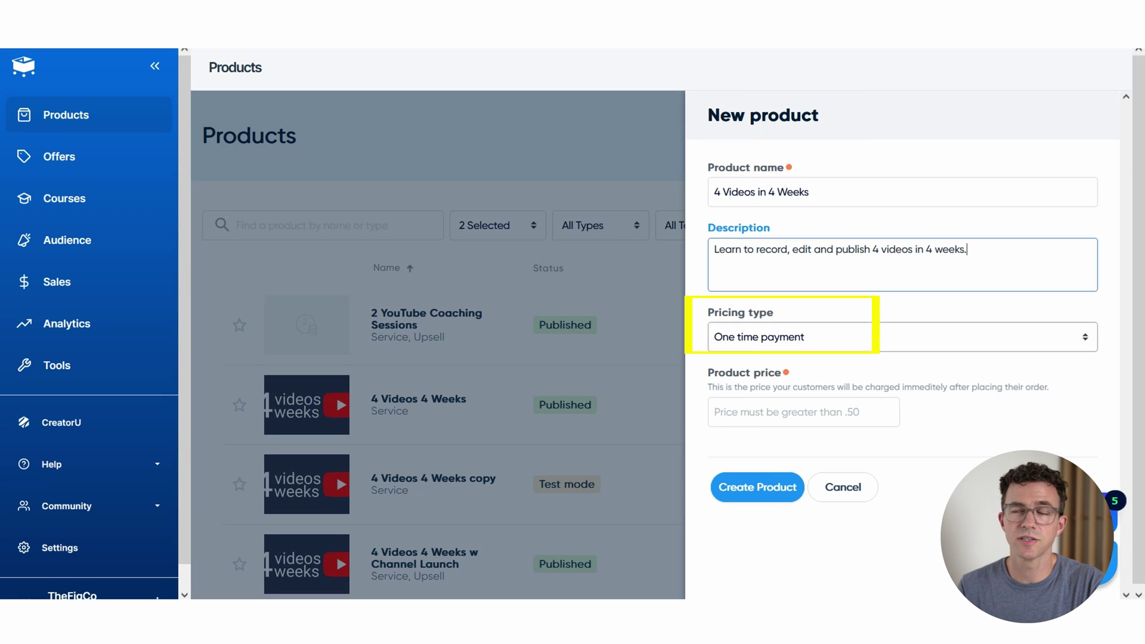
{"action": "left_click", "coordinate": [900, 337]}
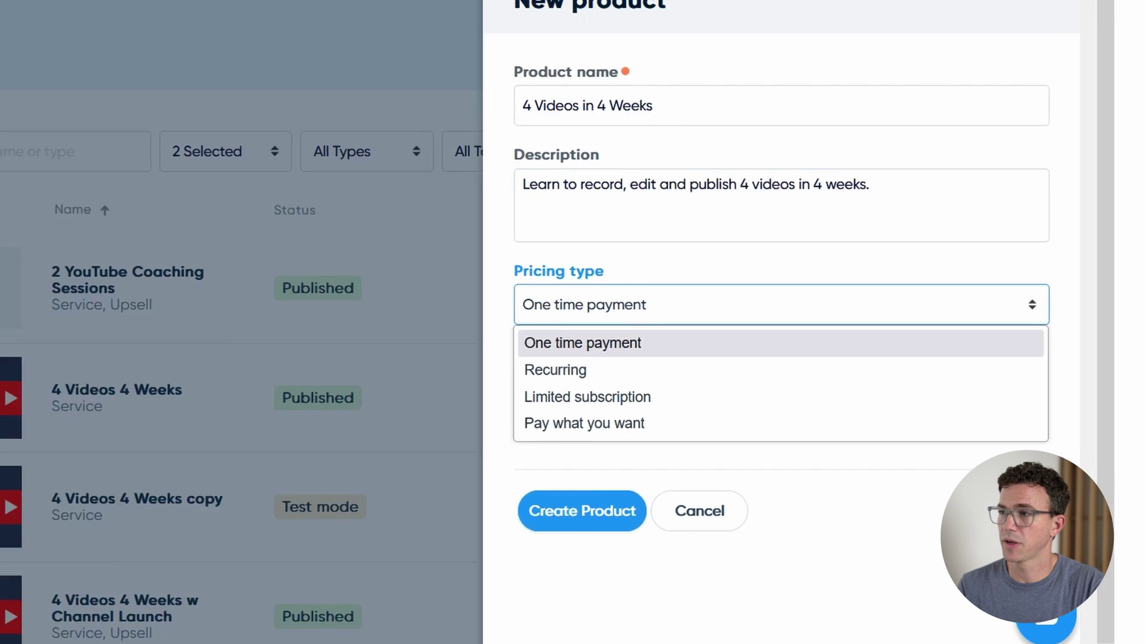
{"action": "key", "text": "Return"}
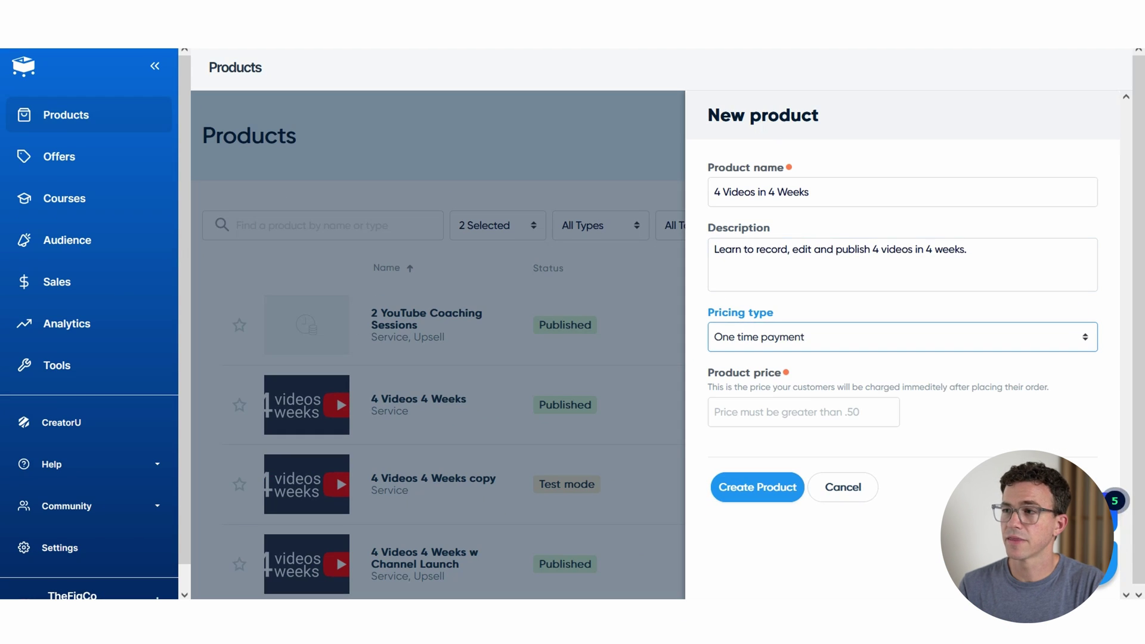
{"action": "left_click", "coordinate": [803, 412]}
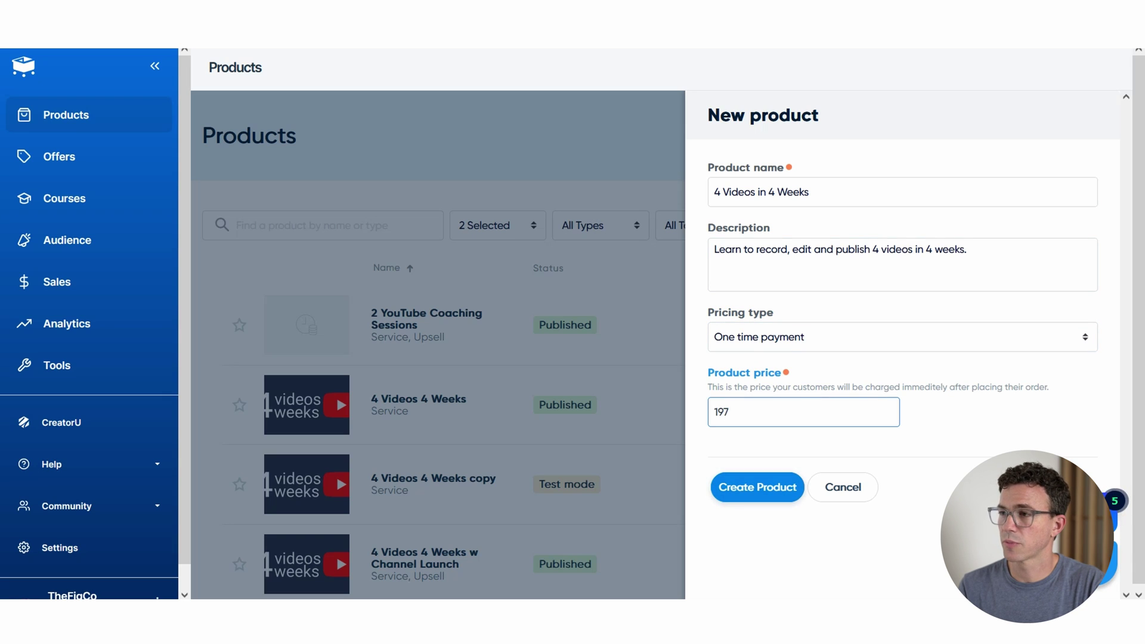
{"action": "left_click", "coordinate": [764, 487]}
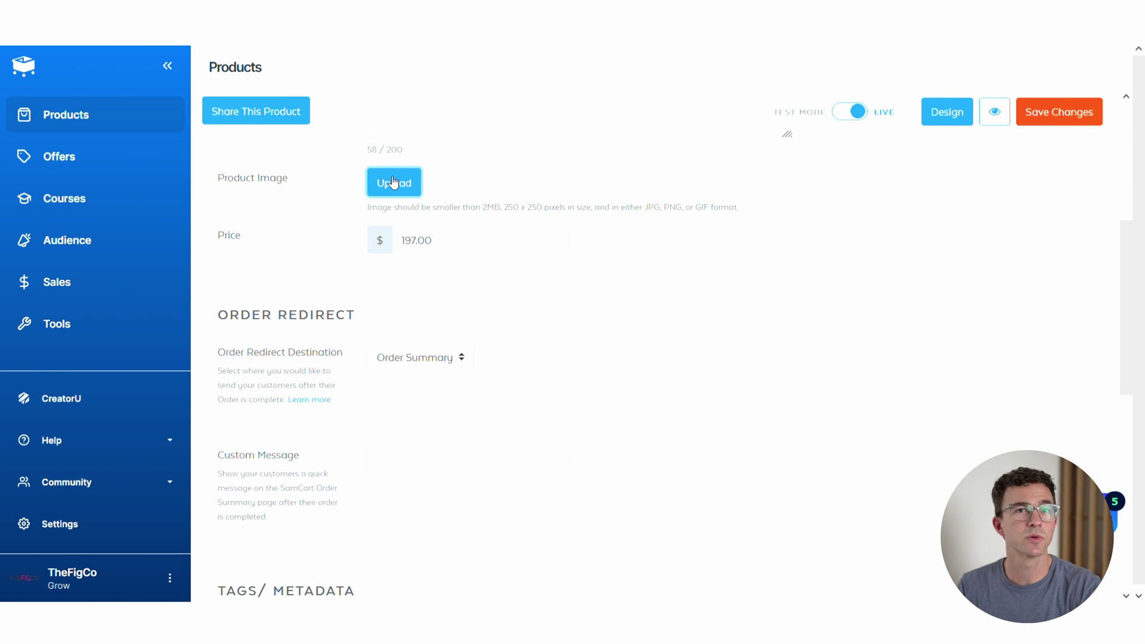
Bring up the Select or Upload Media dialog for the product image
{"action": "left_click", "coordinate": [394, 182]}
Upload an image file and set it as the product image
{"action": "left_click", "coordinate": [669, 303]}
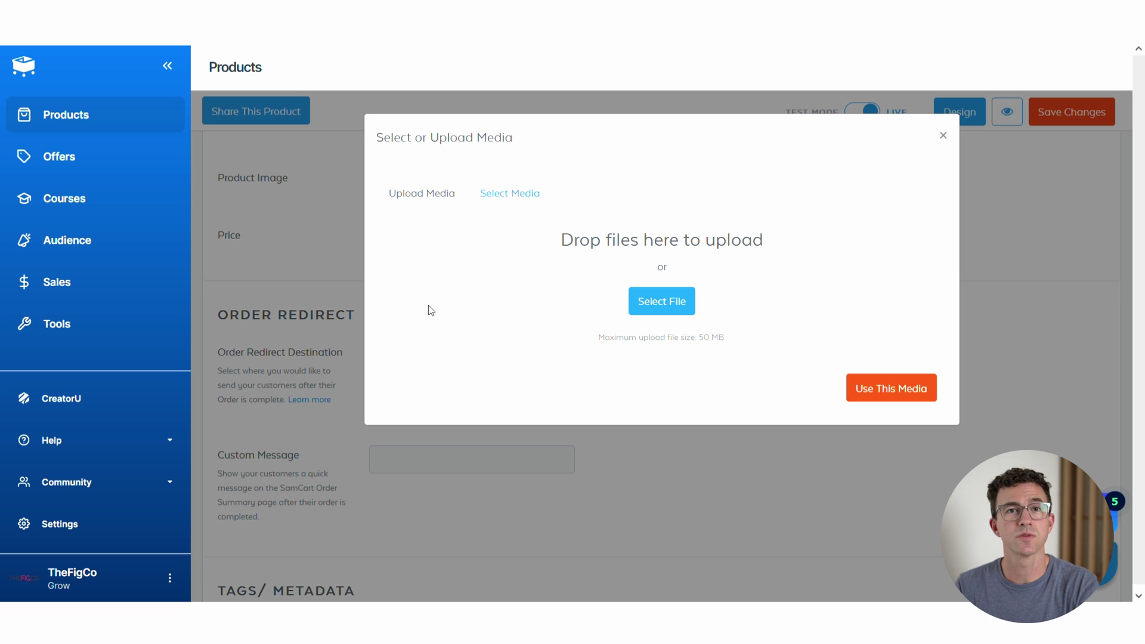
{"action": "left_click", "coordinate": [891, 416]}
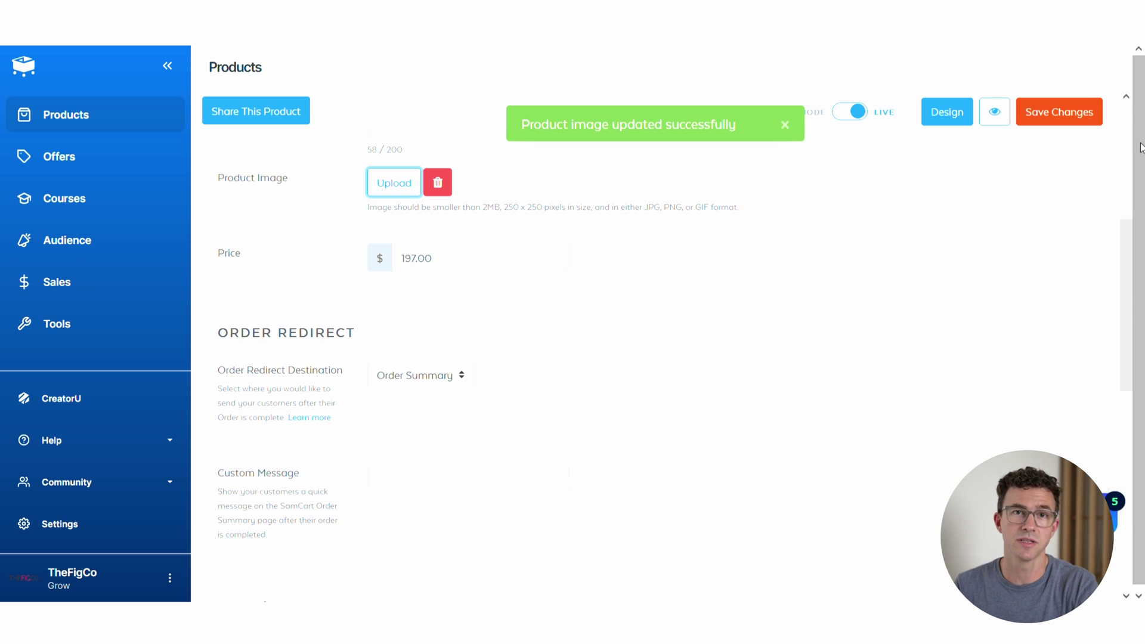
{"action": "scroll", "coordinate": [1141, 148], "scroll_direction": "down", "scroll_amount": 8}
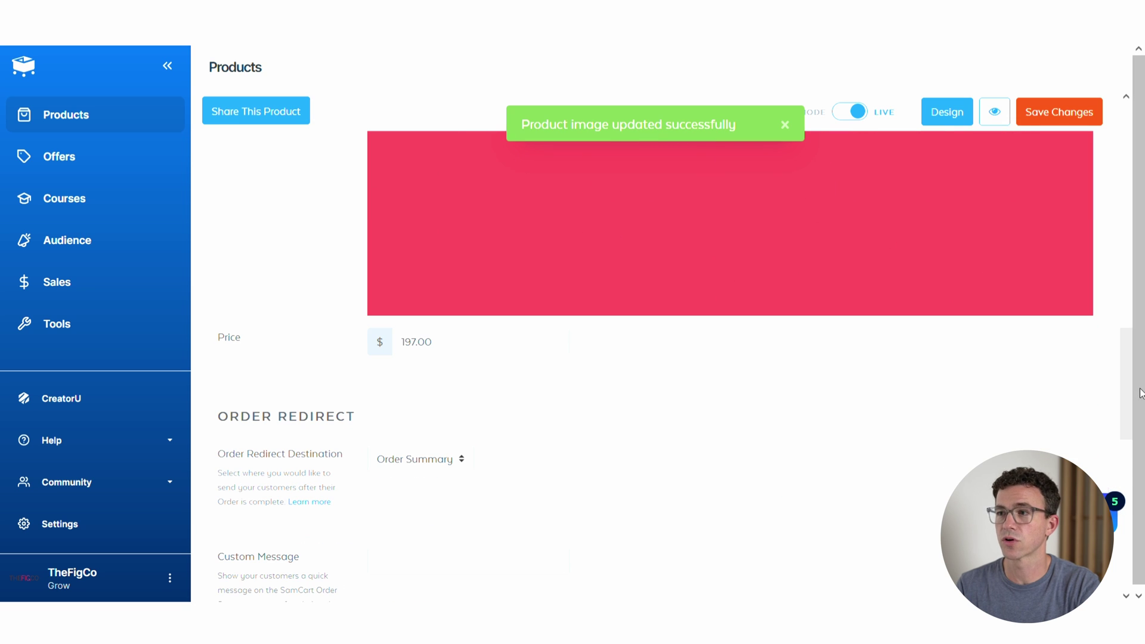
{"action": "left_click_drag", "start_coordinate": [1141, 393], "coordinate": [1138, 456]}
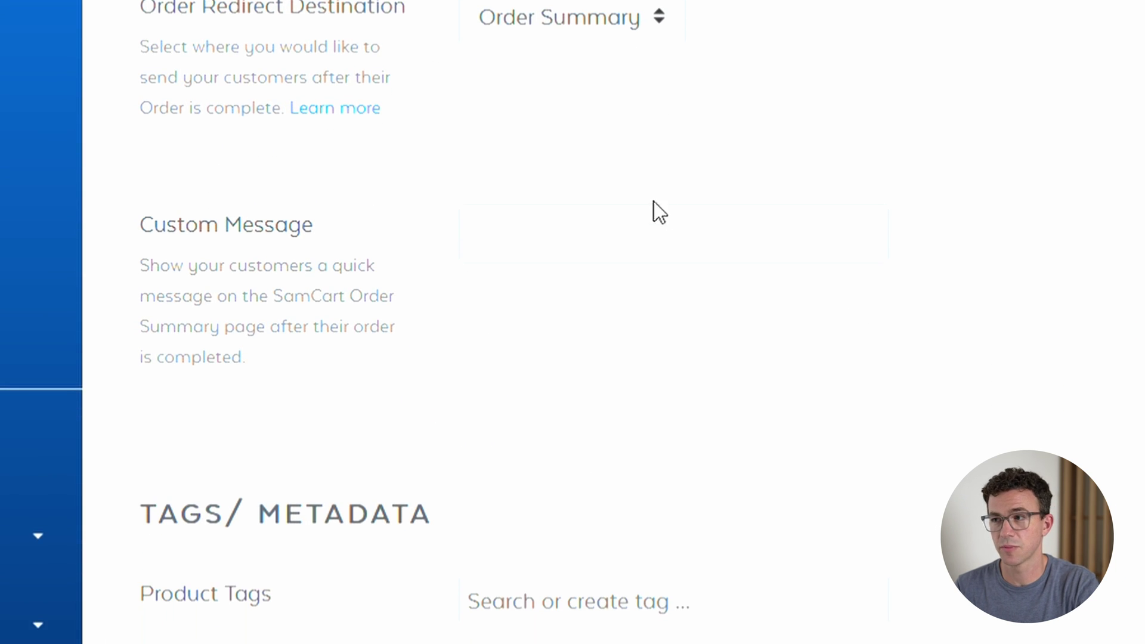
Set the custom message 'Thank you for joining our course!' and save the product
{"action": "left_click", "coordinate": [666, 239]}
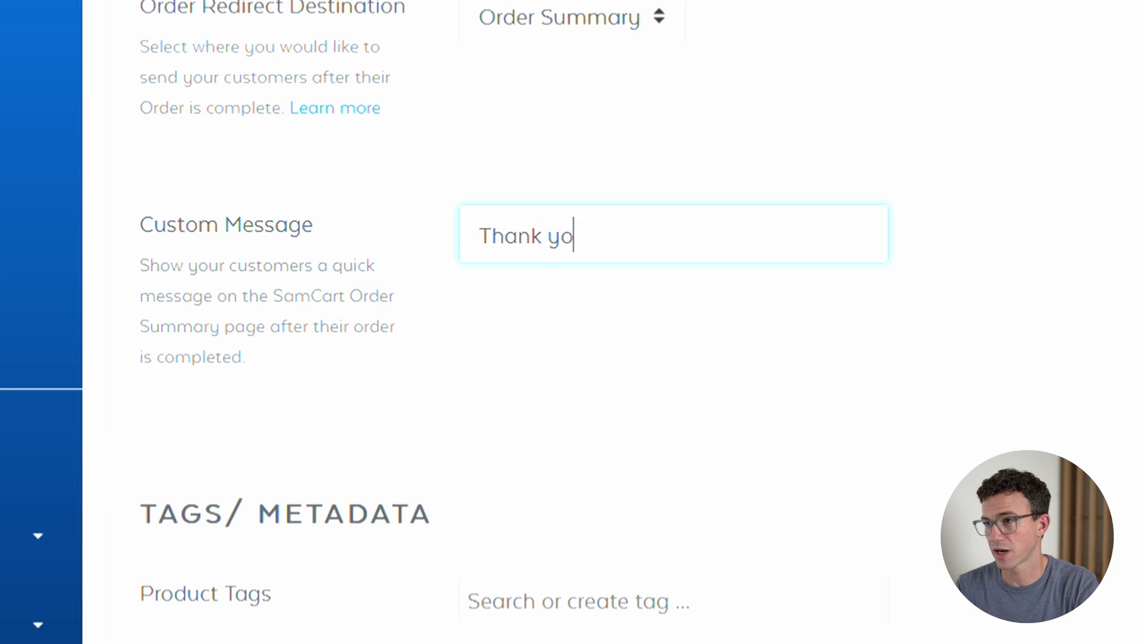
{"action": "type", "text": "Thank you for joining our course!"}
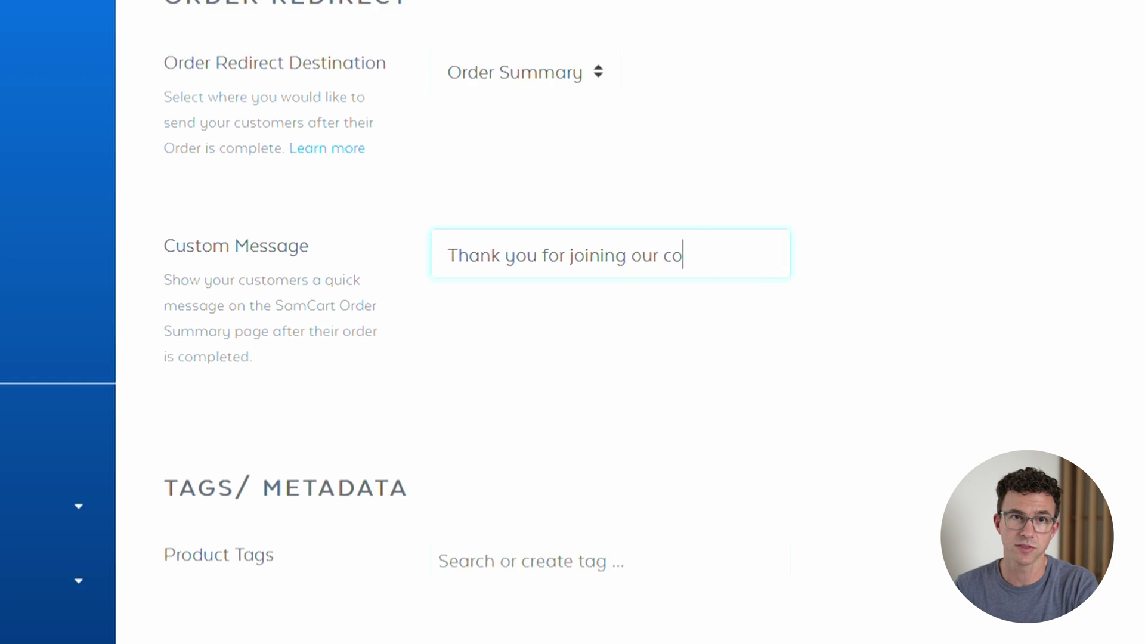
{"action": "left_click_drag", "start_coordinate": [1128, 411], "coordinate": [1135, 483]}
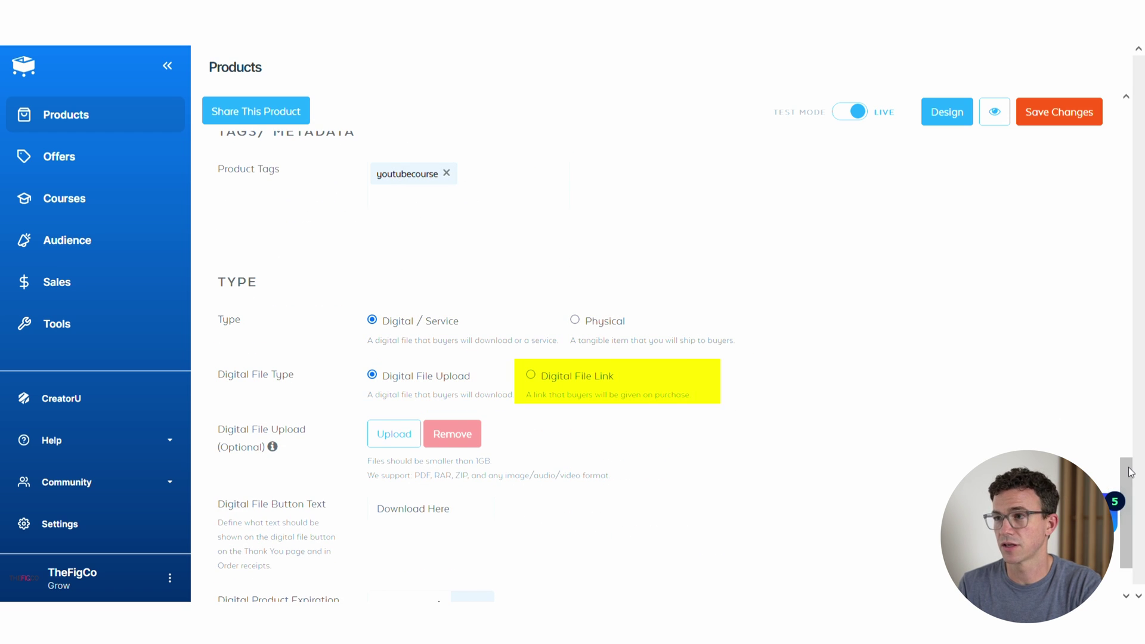
{"action": "left_click_drag", "start_coordinate": [1131, 489], "coordinate": [1133, 512]}
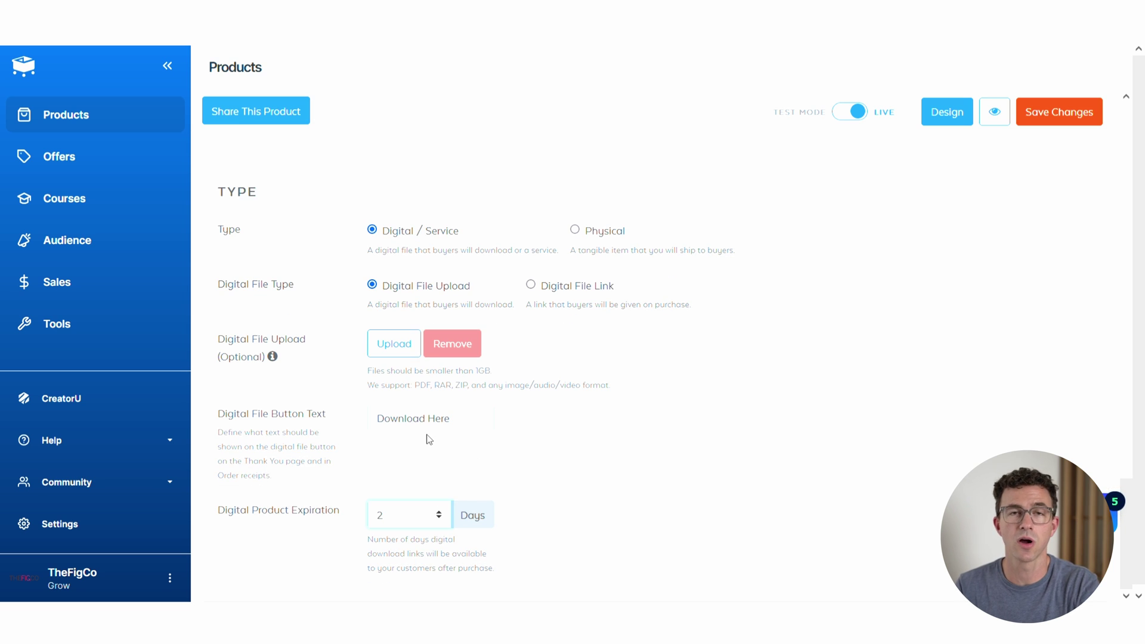
{"action": "left_click", "coordinate": [1084, 107]}
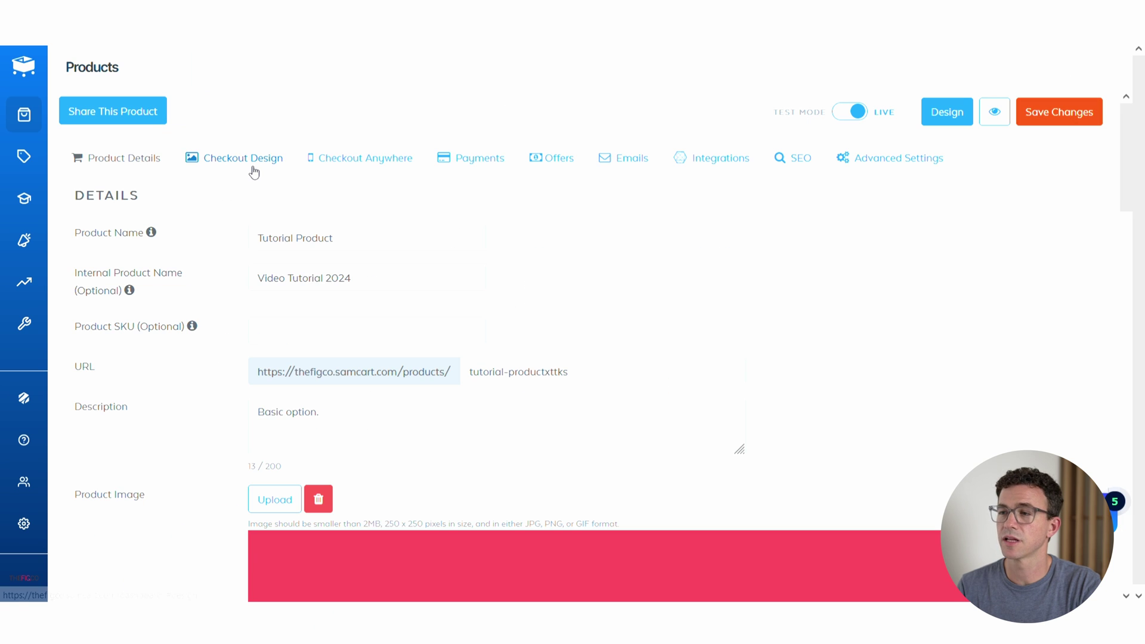
Browse the premade checkout templates and preview the SamCart Smart Speaker (Inventor) template
{"action": "left_click", "coordinate": [254, 172]}
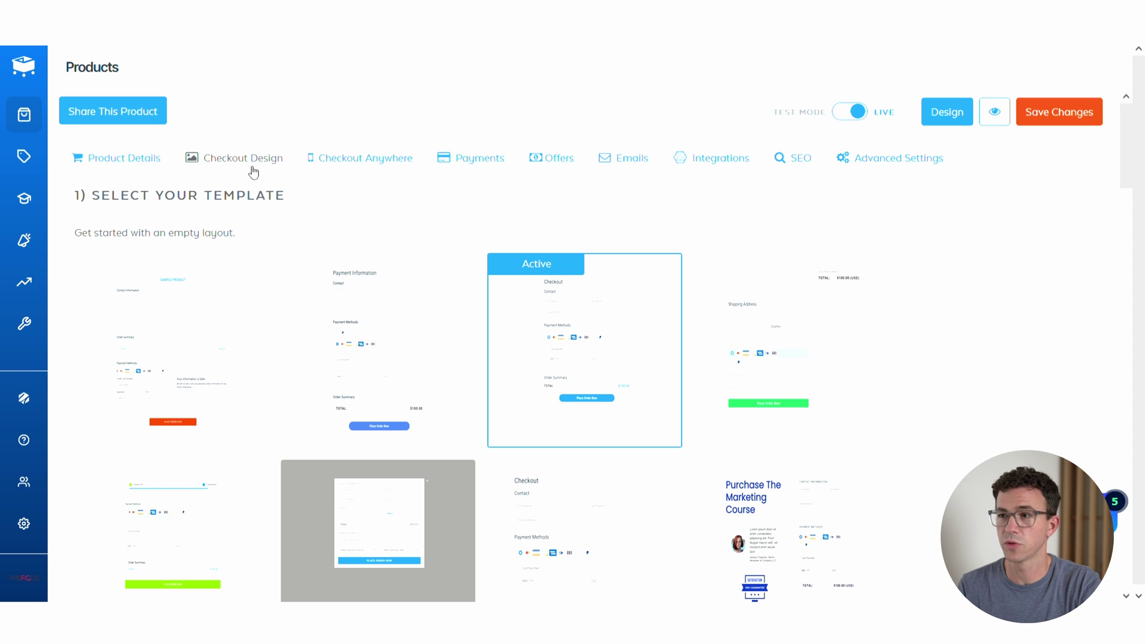
{"action": "mouse_move", "coordinate": [620, 367]}
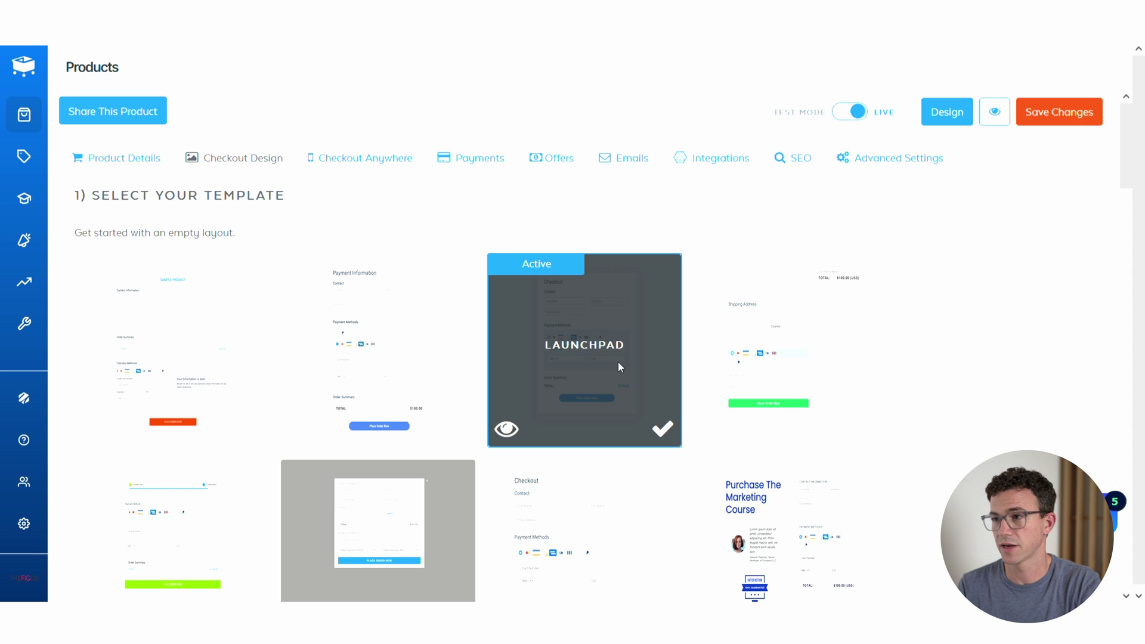
{"action": "scroll", "coordinate": [1036, 251], "scroll_direction": "down", "scroll_amount": 5}
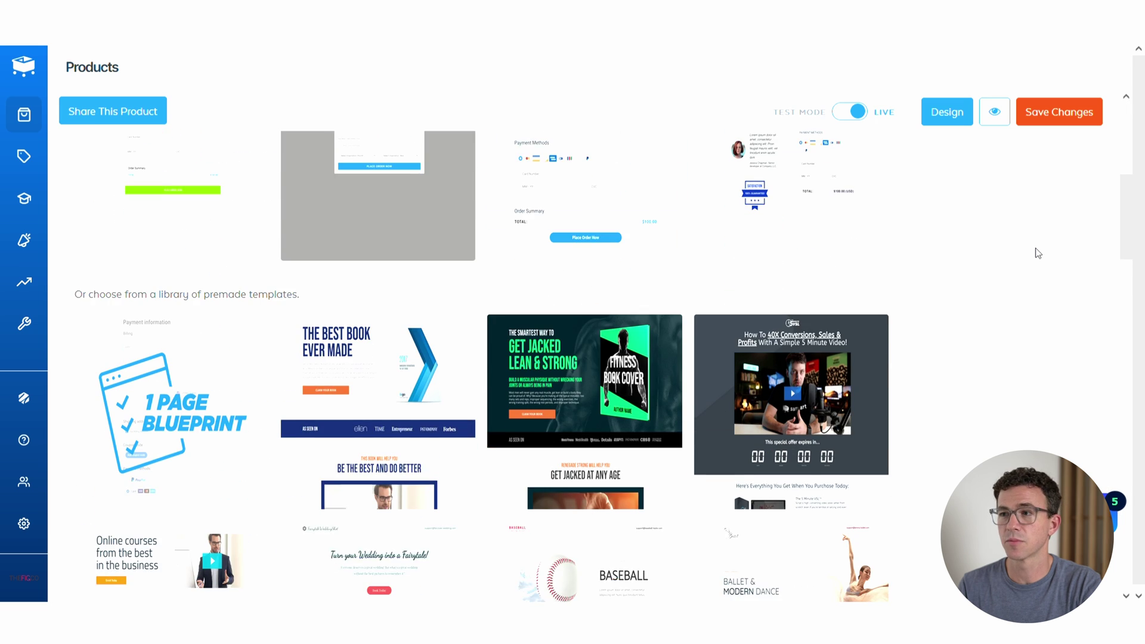
{"action": "scroll", "coordinate": [1038, 253], "scroll_direction": "down", "scroll_amount": 4}
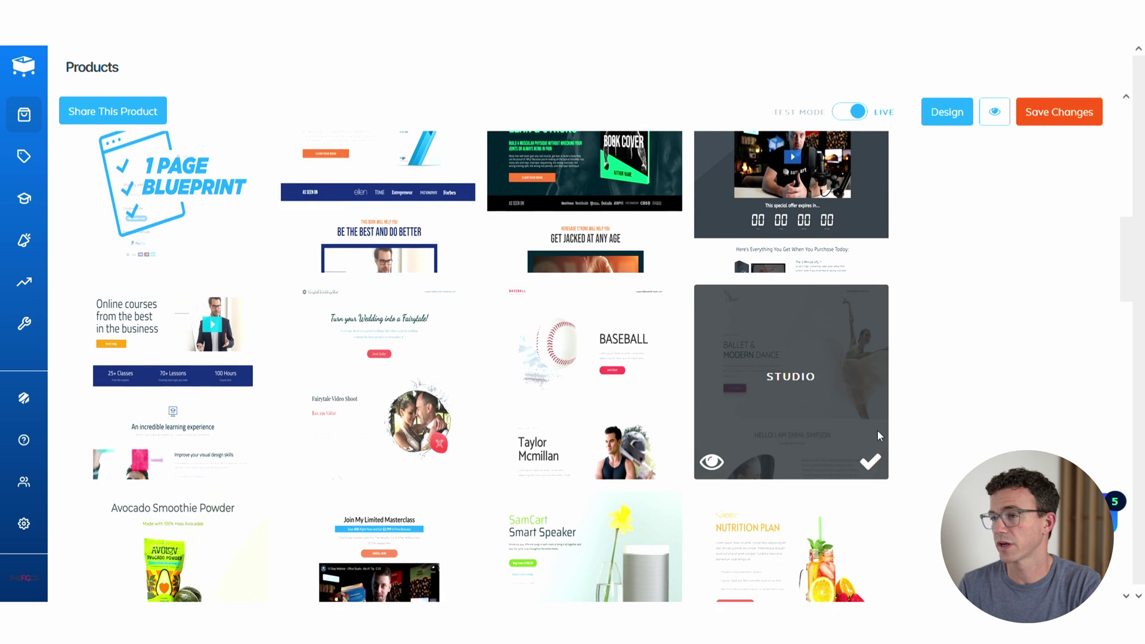
{"action": "mouse_move", "coordinate": [661, 439]}
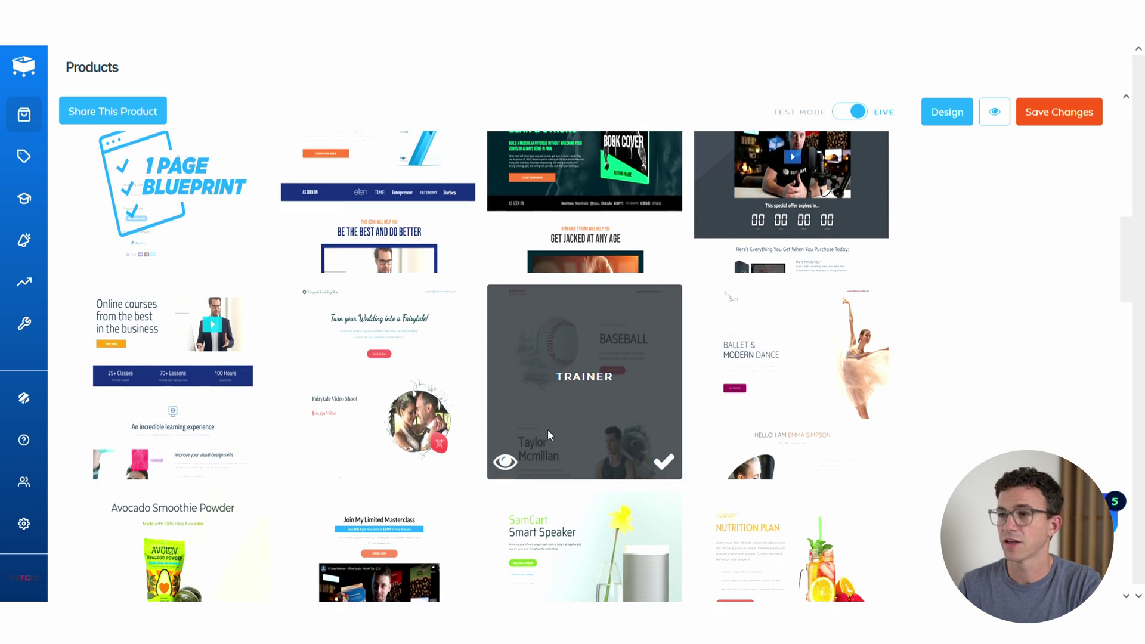
{"action": "mouse_move", "coordinate": [446, 430]}
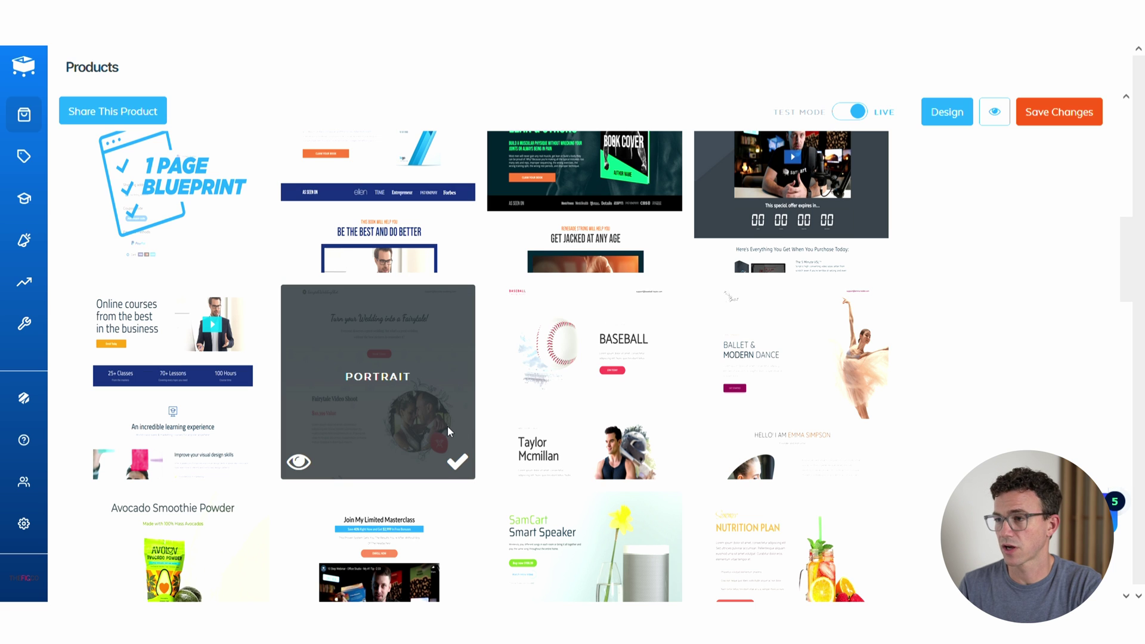
{"action": "scroll", "coordinate": [955, 394], "scroll_direction": "down", "scroll_amount": 5}
{"action": "mouse_move", "coordinate": [660, 303]}
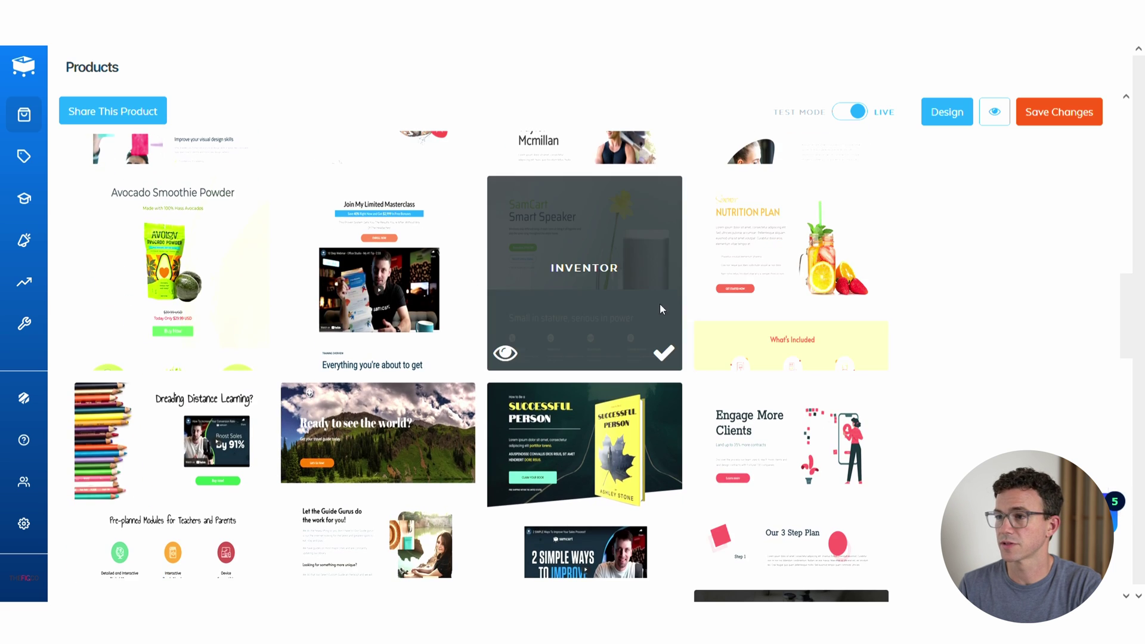
{"action": "left_click", "coordinate": [506, 353]}
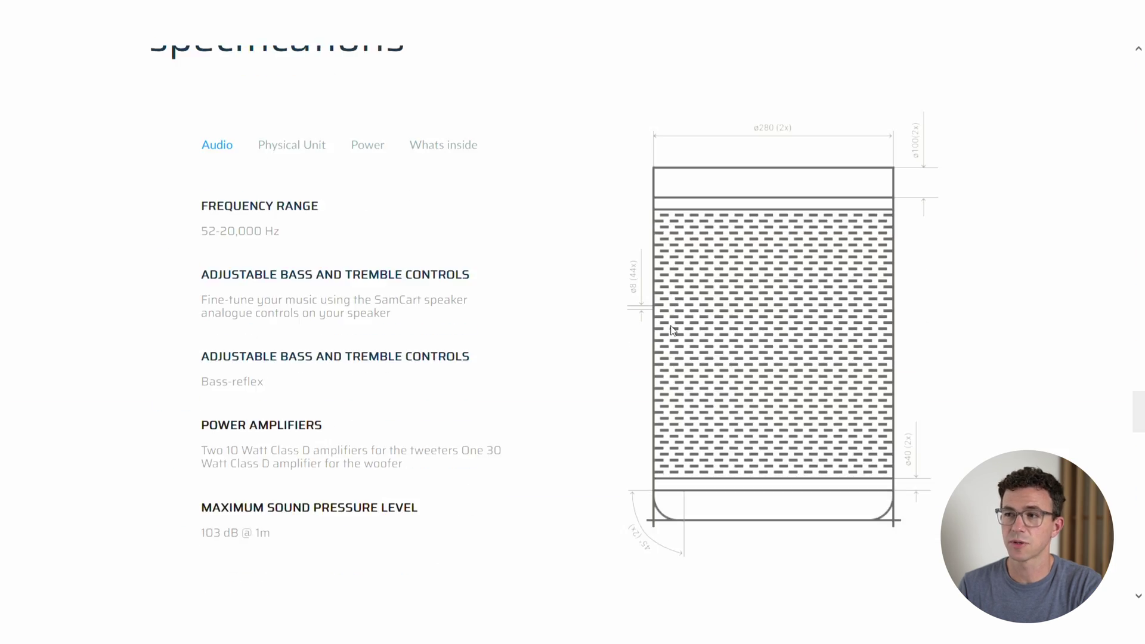
Scroll the Inventor template preview down to its contact, shipping and payment checkout form
{"action": "scroll", "coordinate": [673, 331], "scroll_direction": "down", "scroll_amount": 10}
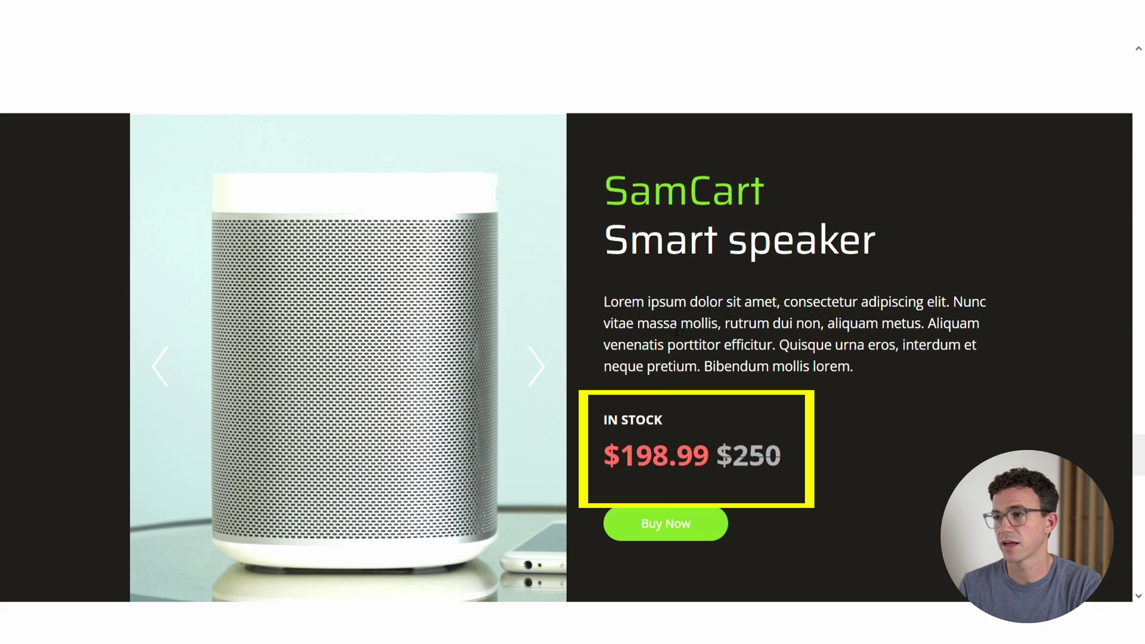
{"action": "scroll", "coordinate": [673, 330], "scroll_direction": "down", "scroll_amount": 4}
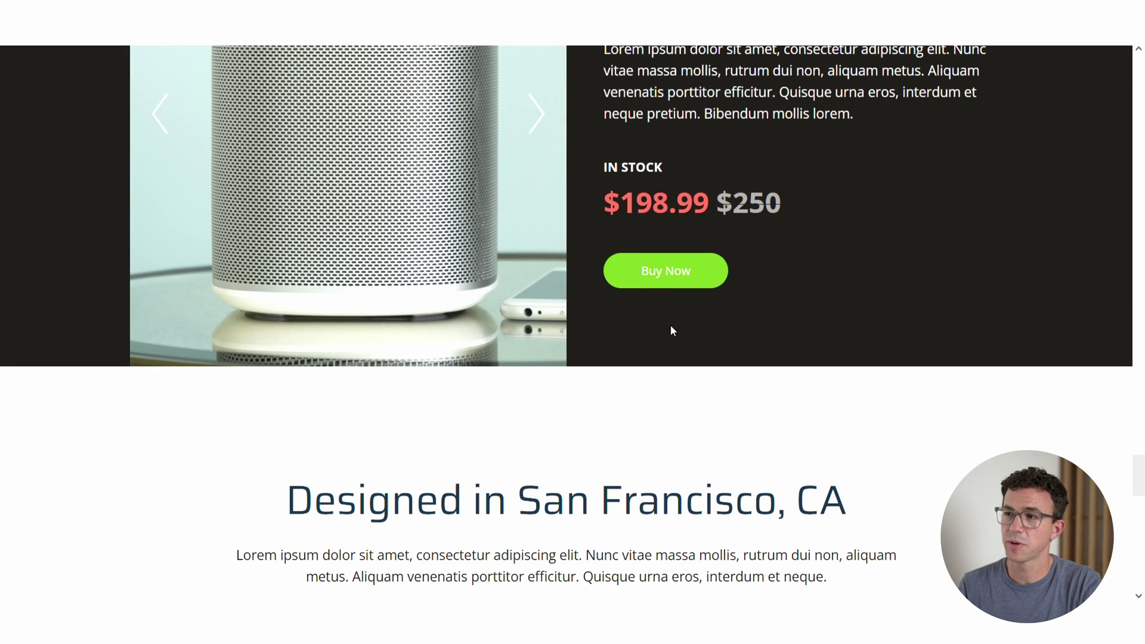
{"action": "scroll", "coordinate": [673, 330], "scroll_direction": "down", "scroll_amount": 5}
{"action": "scroll", "coordinate": [673, 330], "scroll_direction": "down", "scroll_amount": 8}
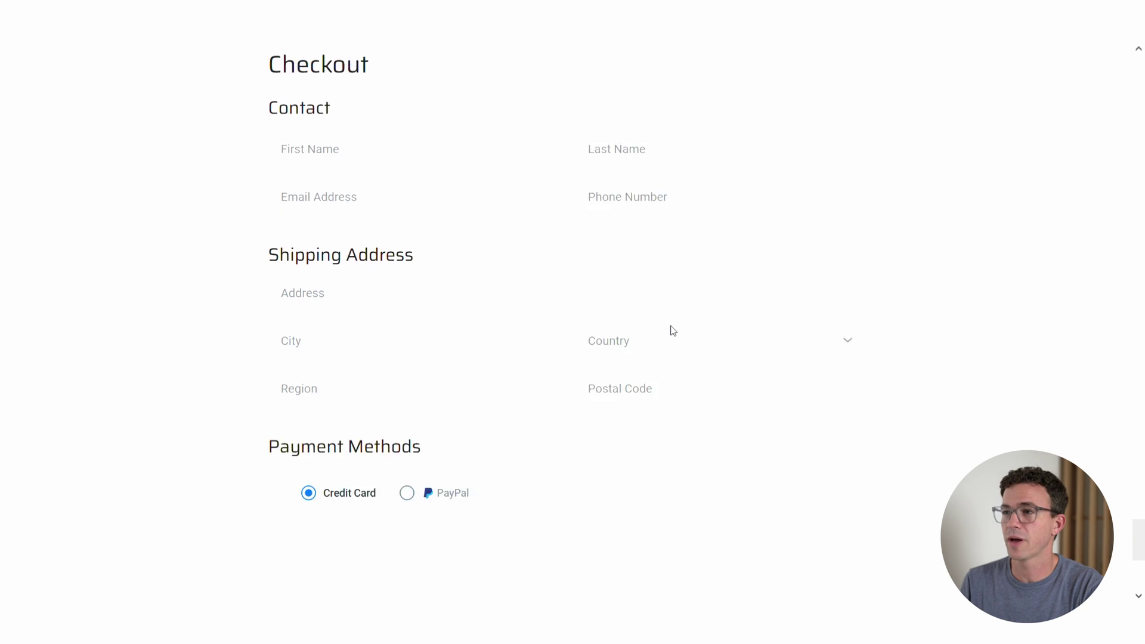
{"action": "scroll", "coordinate": [673, 330], "scroll_direction": "down", "scroll_amount": 3}
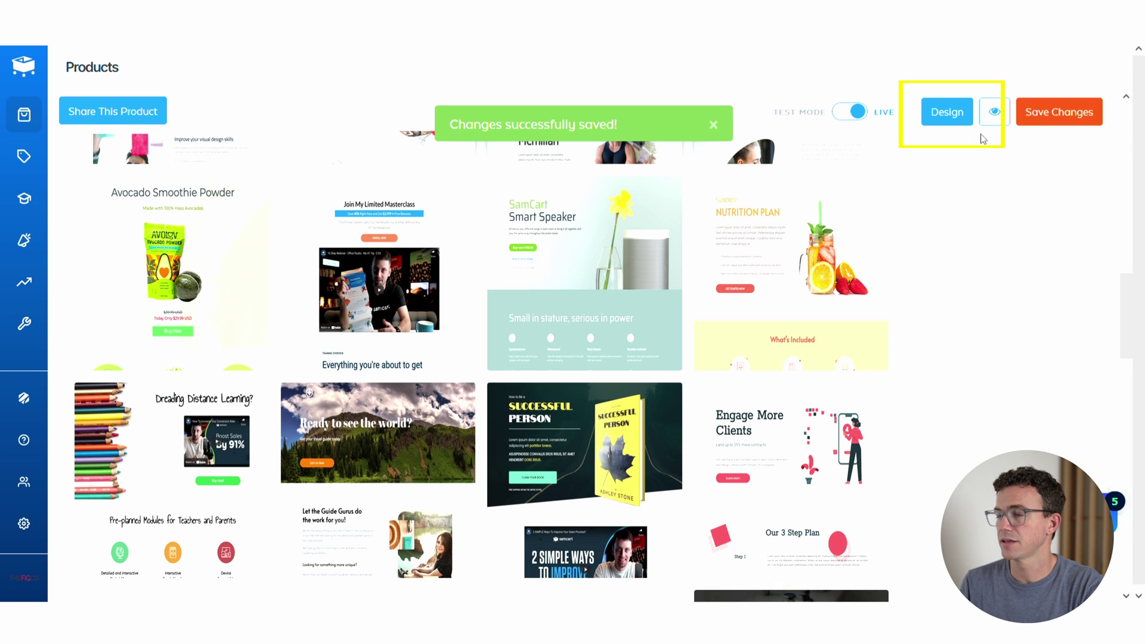
Open the checkout page editor and retitle the hero 'Start Your YouTube Channel'
{"action": "left_click", "coordinate": [952, 122]}
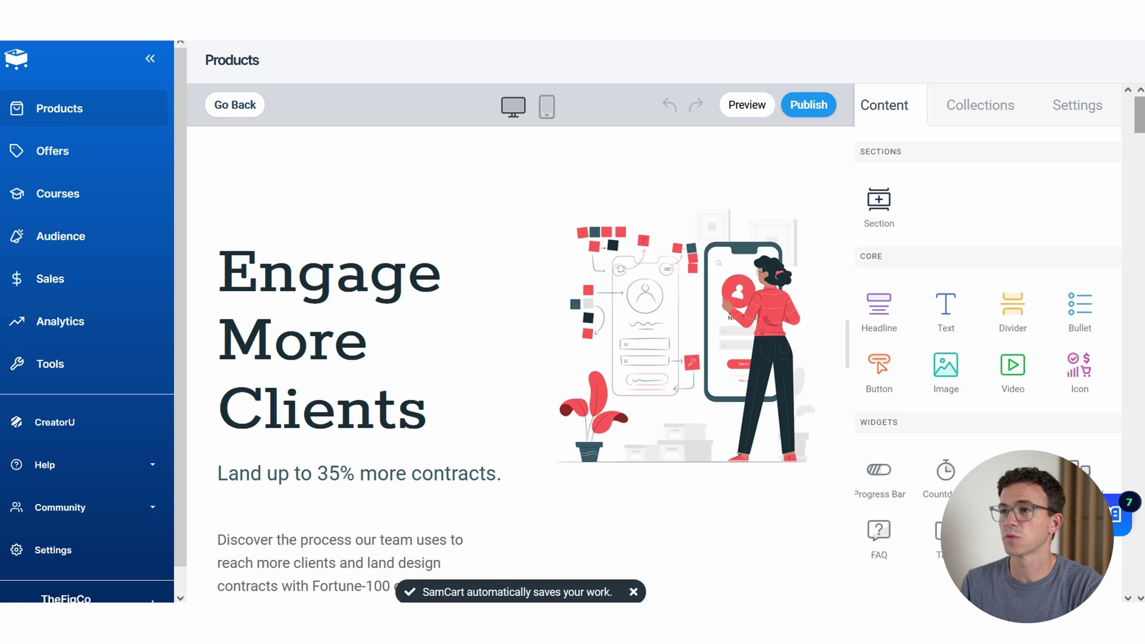
{"action": "scroll", "coordinate": [519, 334], "scroll_direction": "down", "scroll_amount": 7}
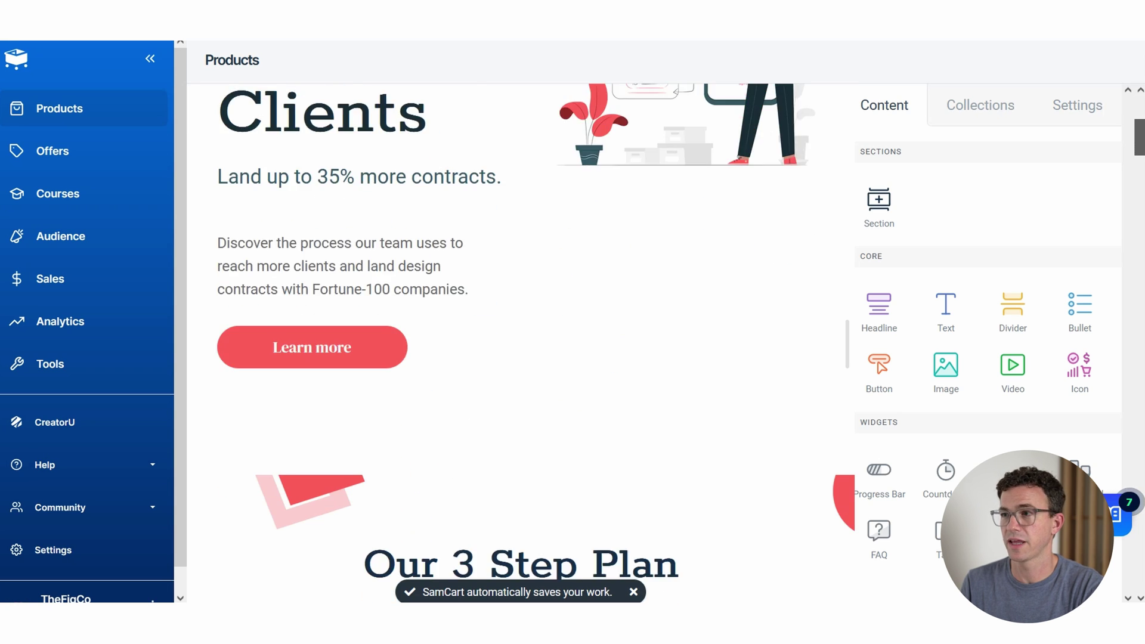
{"action": "scroll", "coordinate": [519, 334], "scroll_direction": "down", "scroll_amount": 8}
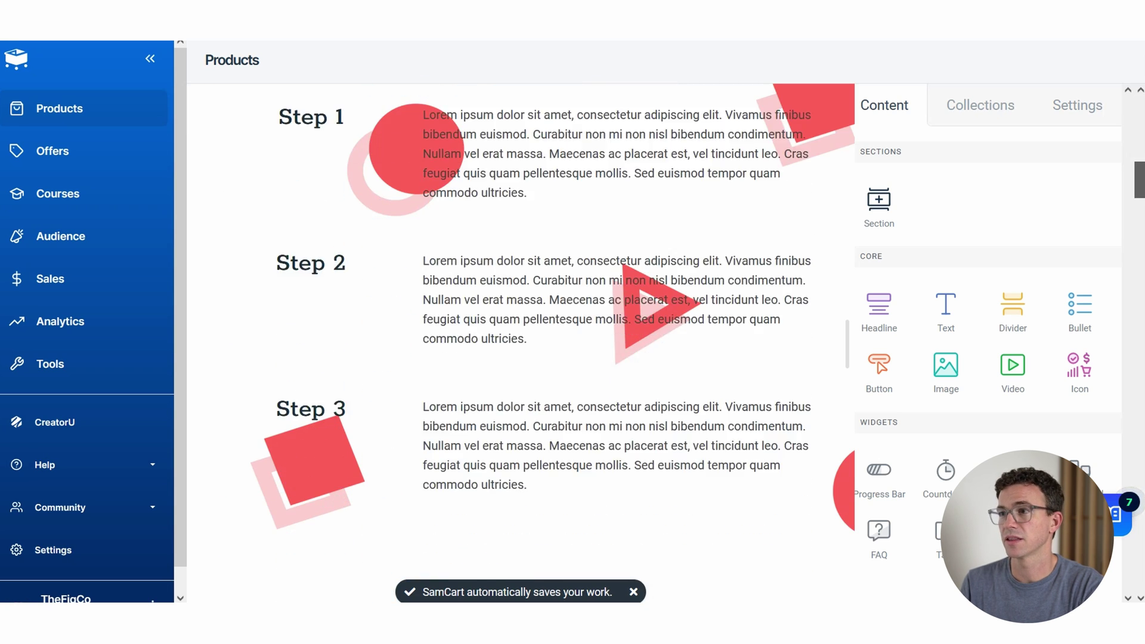
{"action": "scroll", "coordinate": [570, 442], "scroll_direction": "down", "scroll_amount": 8}
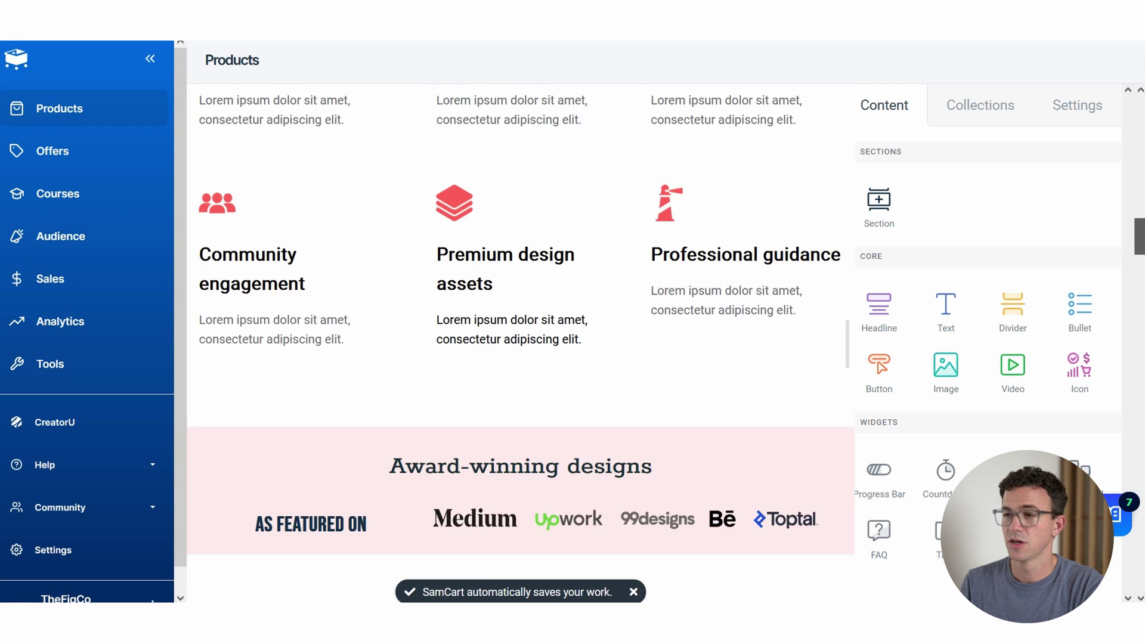
{"action": "scroll", "coordinate": [570, 442], "scroll_direction": "down", "scroll_amount": 10}
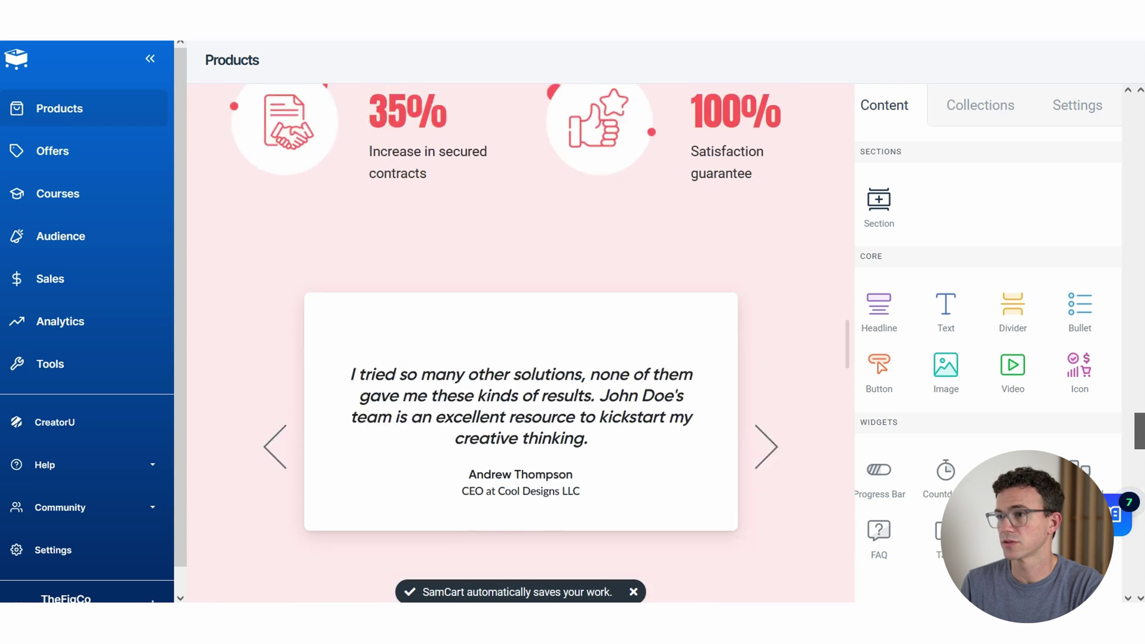
{"action": "scroll", "coordinate": [519, 334], "scroll_direction": "down", "scroll_amount": 12}
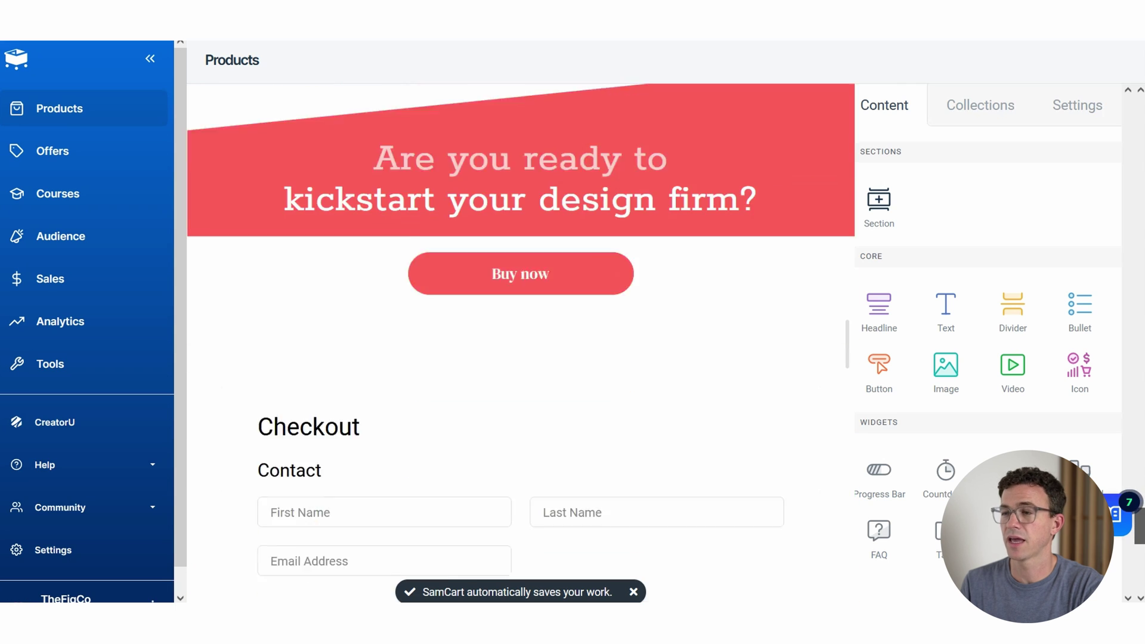
{"action": "scroll", "coordinate": [519, 334], "scroll_direction": "down", "scroll_amount": 2}
{"action": "scroll", "coordinate": [519, 334], "scroll_direction": "up", "scroll_amount": 20}
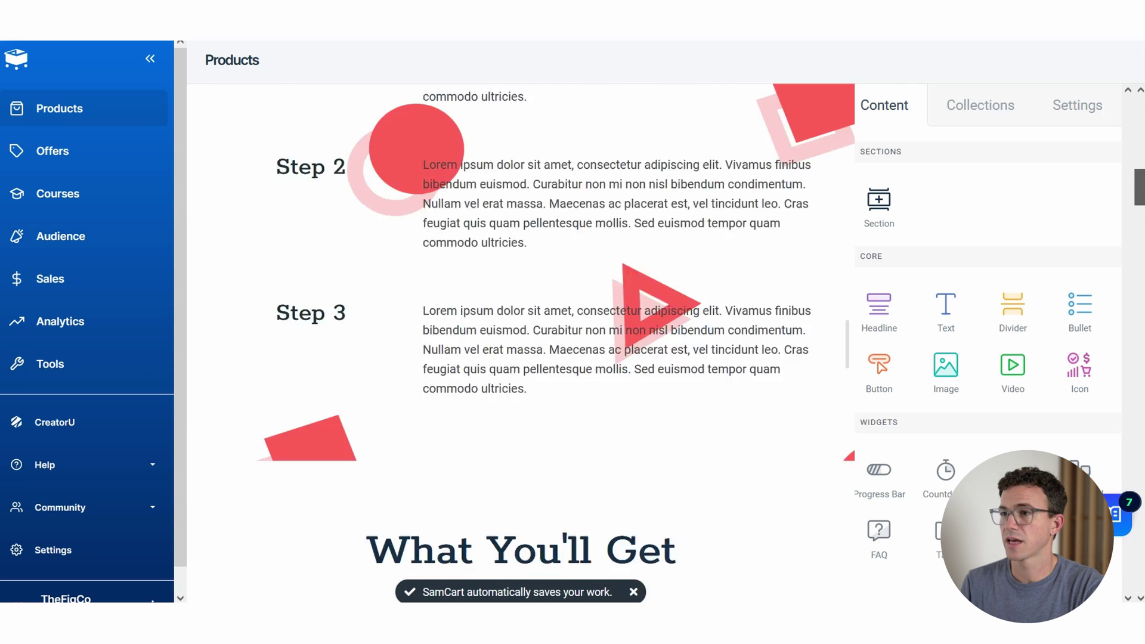
{"action": "triple_click", "coordinate": [328, 214]}
{"action": "type", "text": "Start Your YouTube Channel"}
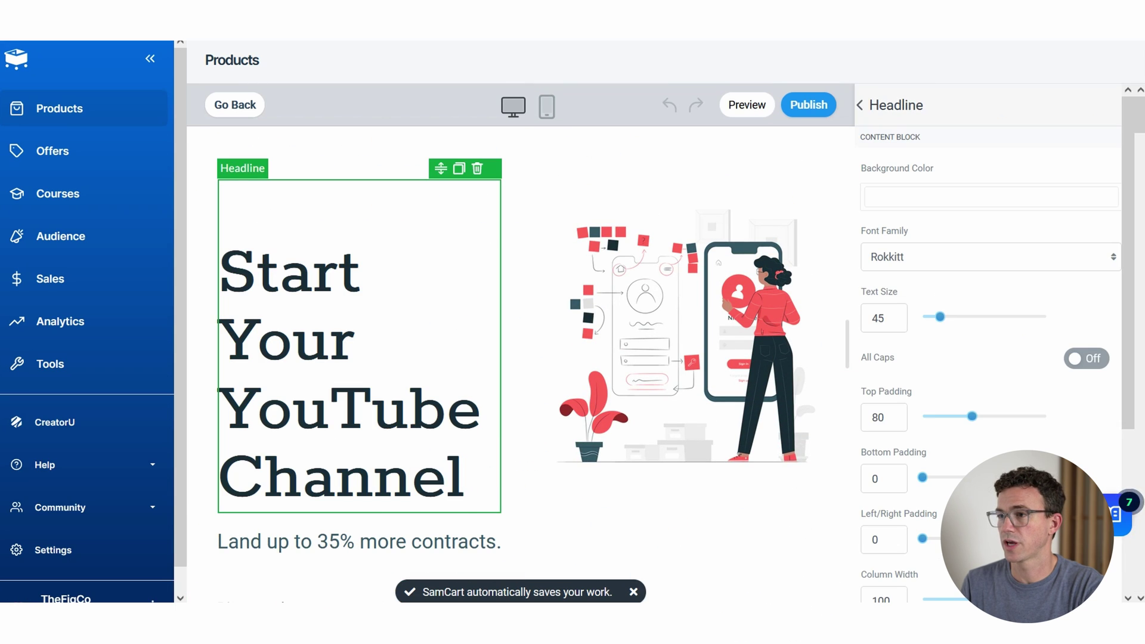
Rewrite the hero subtitle about publishing 4 videos in 4 weeks and delete the description paragraph
{"action": "scroll", "coordinate": [519, 334], "scroll_direction": "down", "scroll_amount": 3}
{"action": "triple_click", "coordinate": [334, 393]}
{"action": "type", "text": "Learn to record, edit and publish 4 videos in 4 week"}
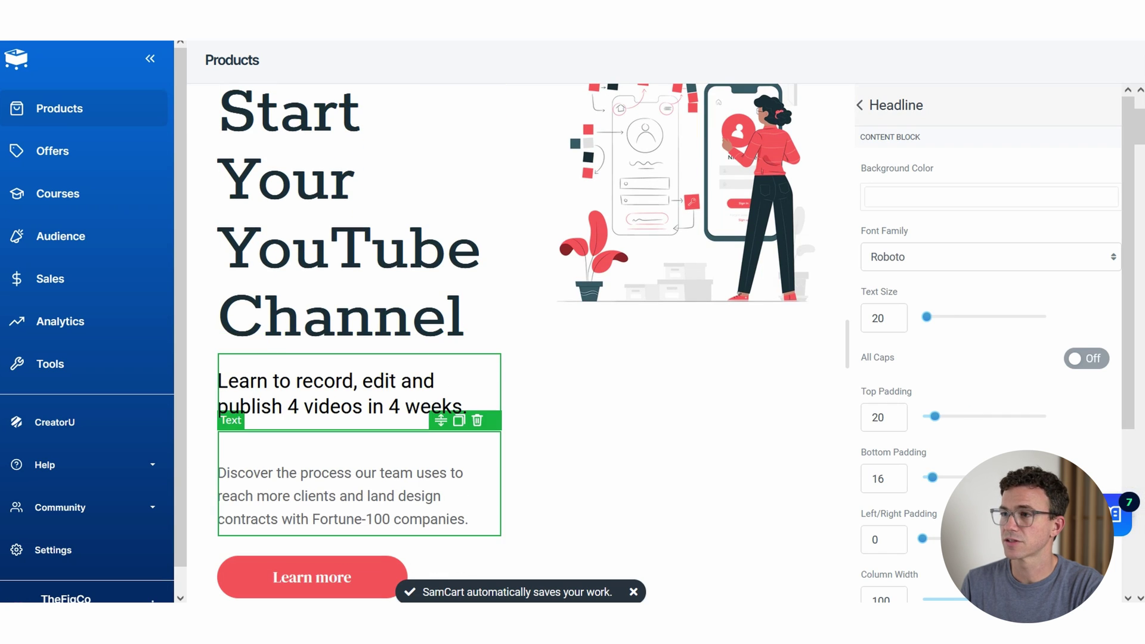
{"action": "left_click", "coordinate": [477, 420]}
{"action": "key", "text": "Return"}
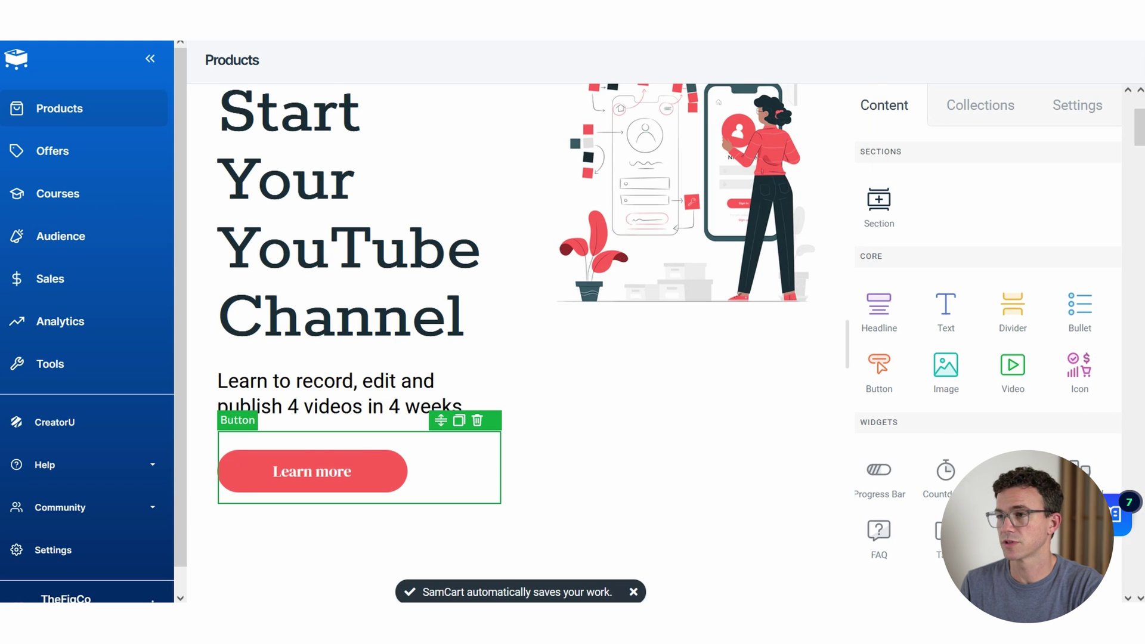
Make the hero button scroll to checkout in red, and delete the hero illustration
{"action": "left_click", "coordinate": [312, 471]}
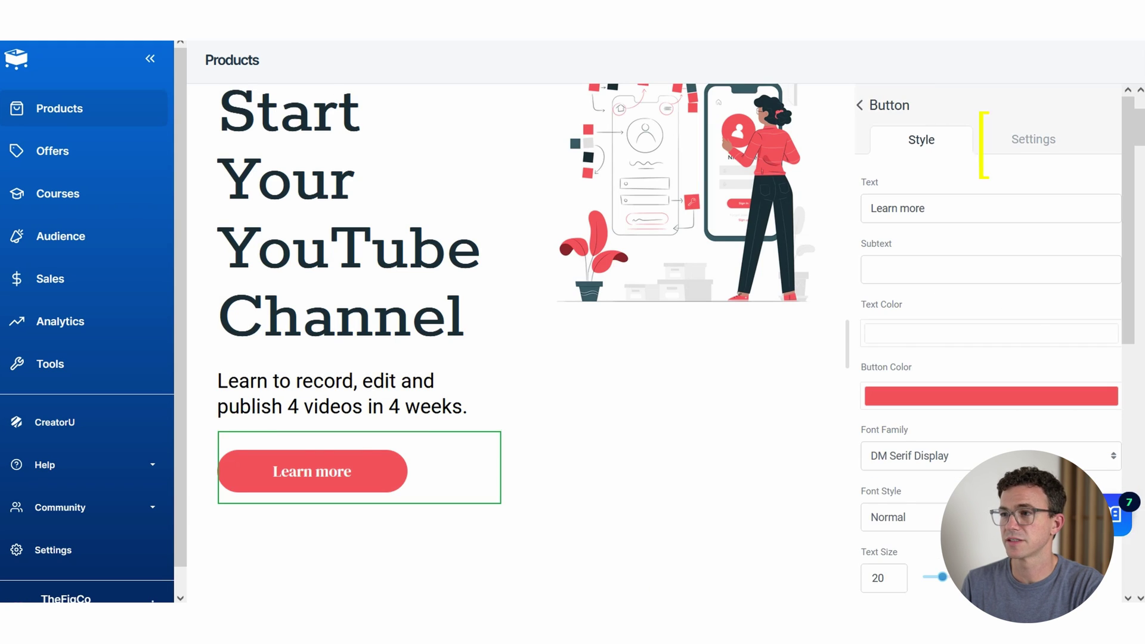
{"action": "left_click", "coordinate": [1034, 140]}
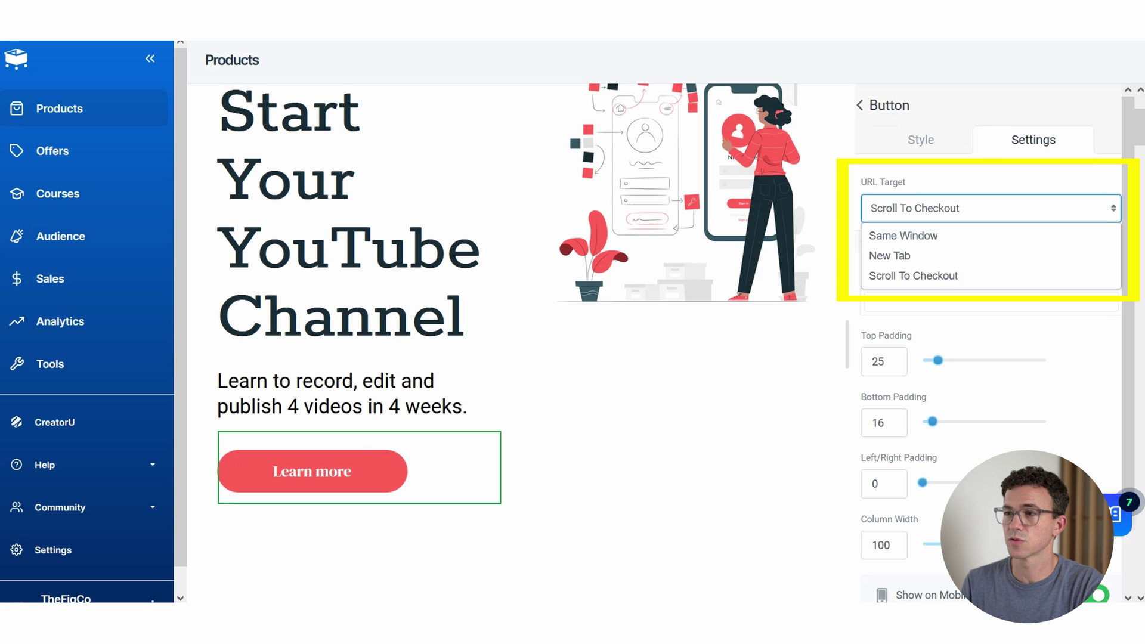
{"action": "key", "text": "Return"}
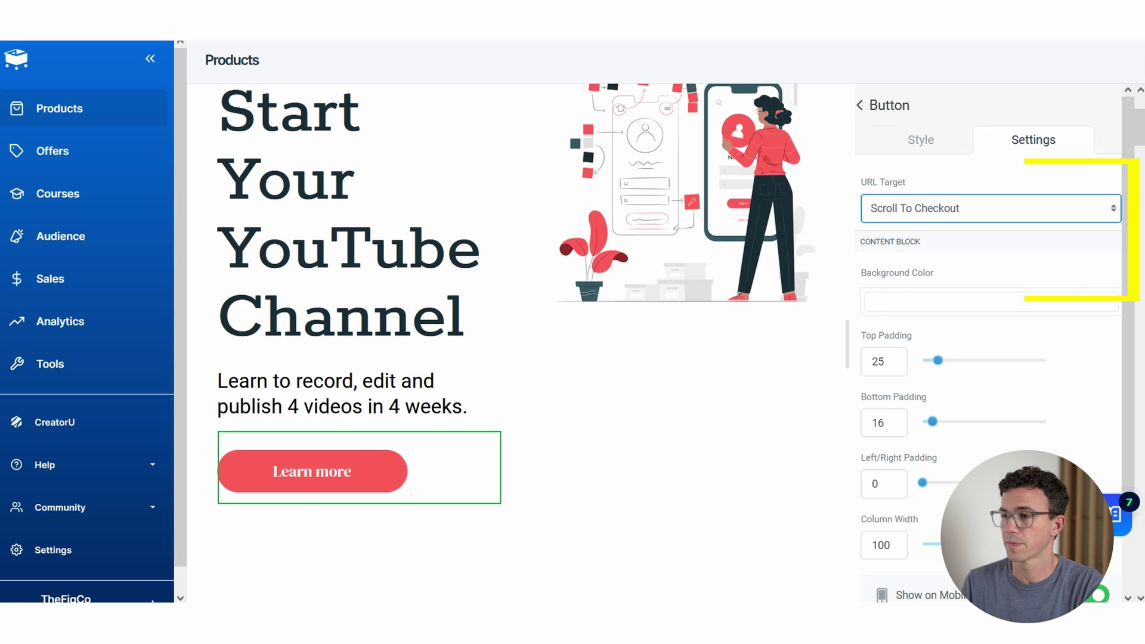
{"action": "left_click", "coordinate": [921, 140]}
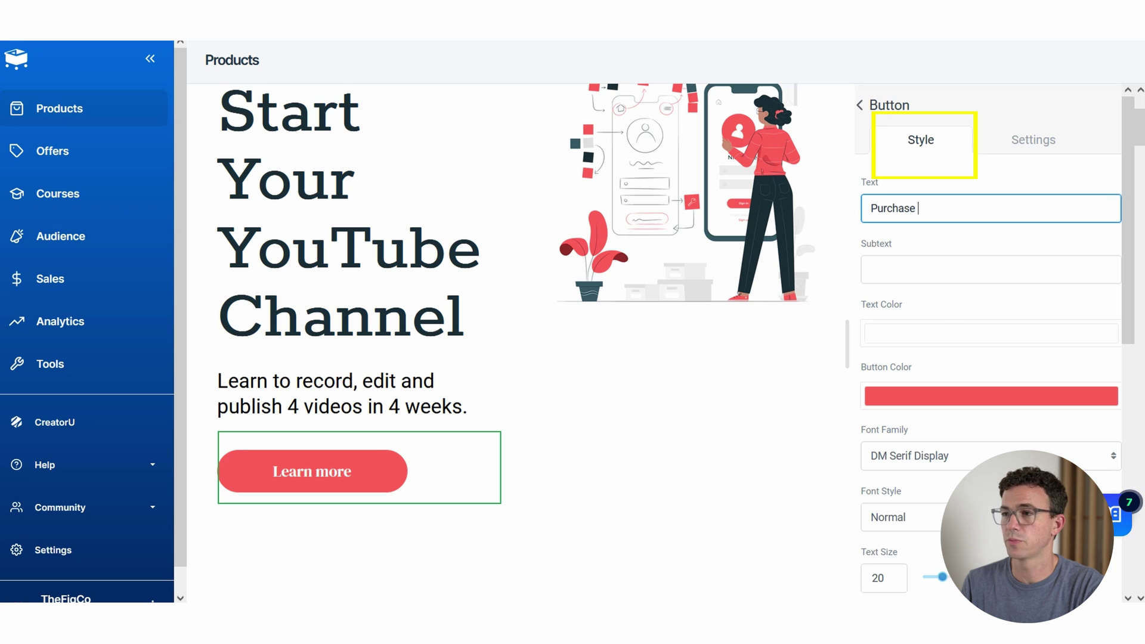
{"action": "left_click", "coordinate": [991, 396]}
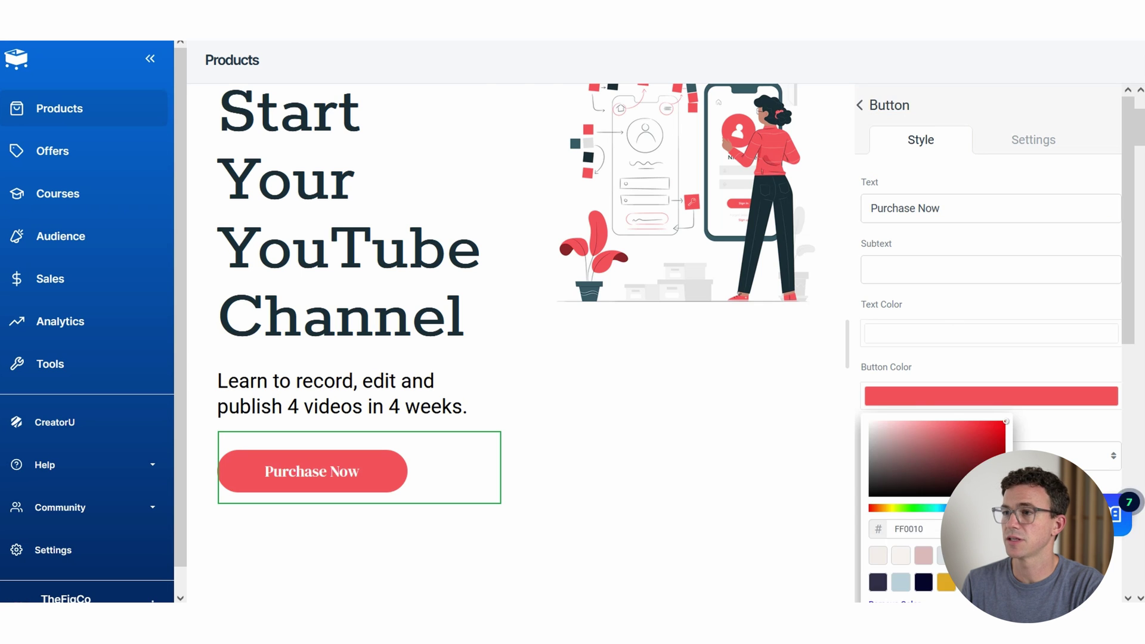
{"action": "left_click", "coordinate": [1006, 422]}
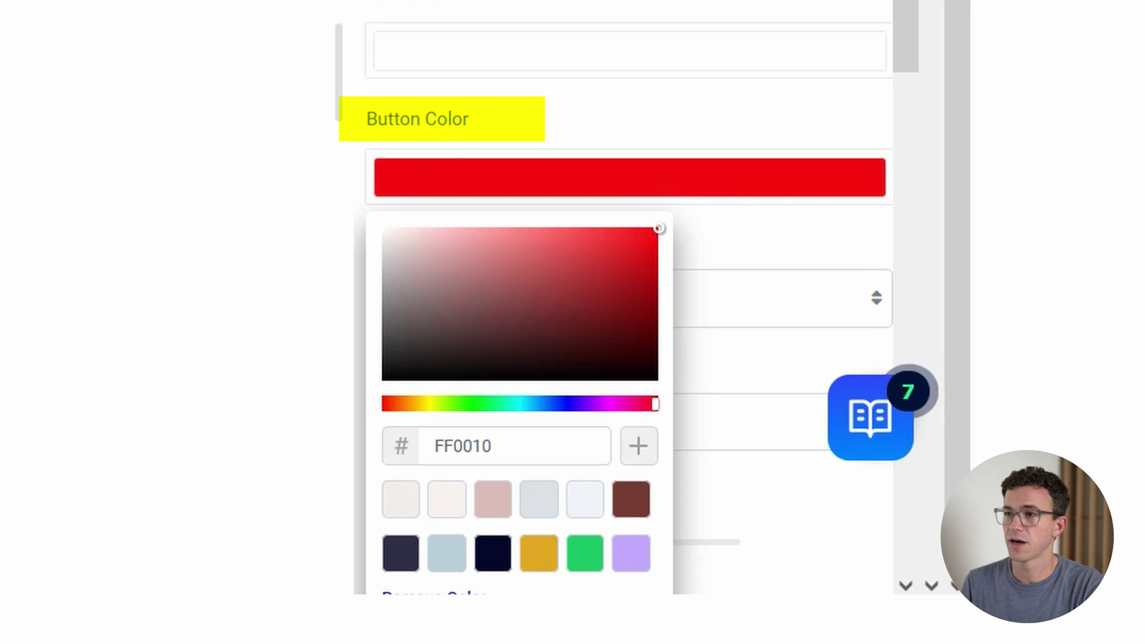
{"action": "key", "text": "Escape"}
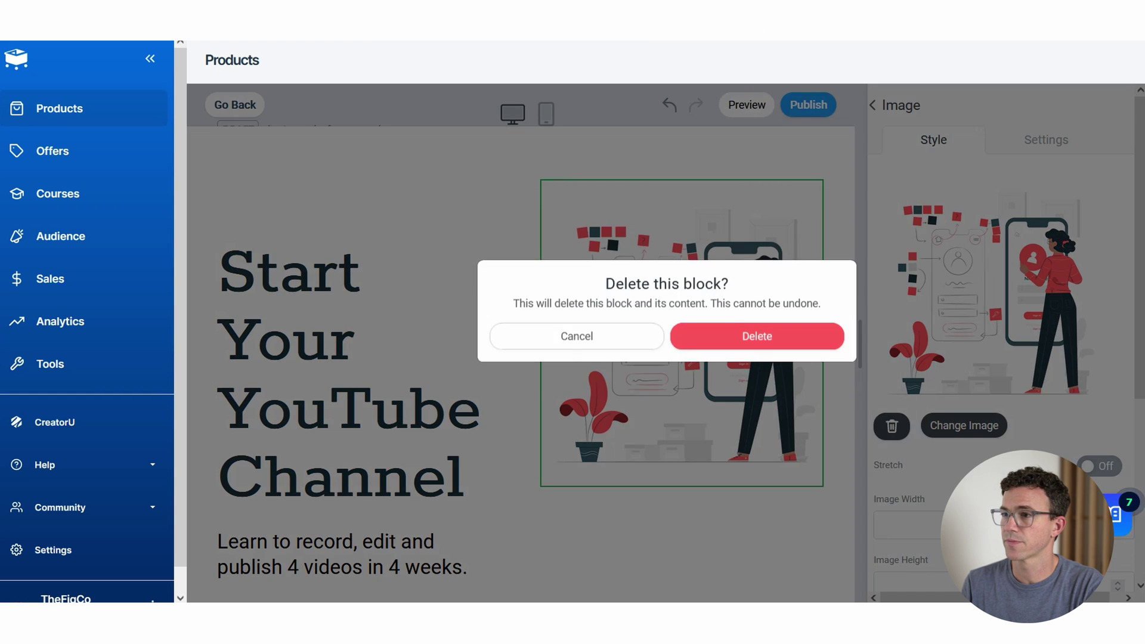
{"action": "key", "text": "Return"}
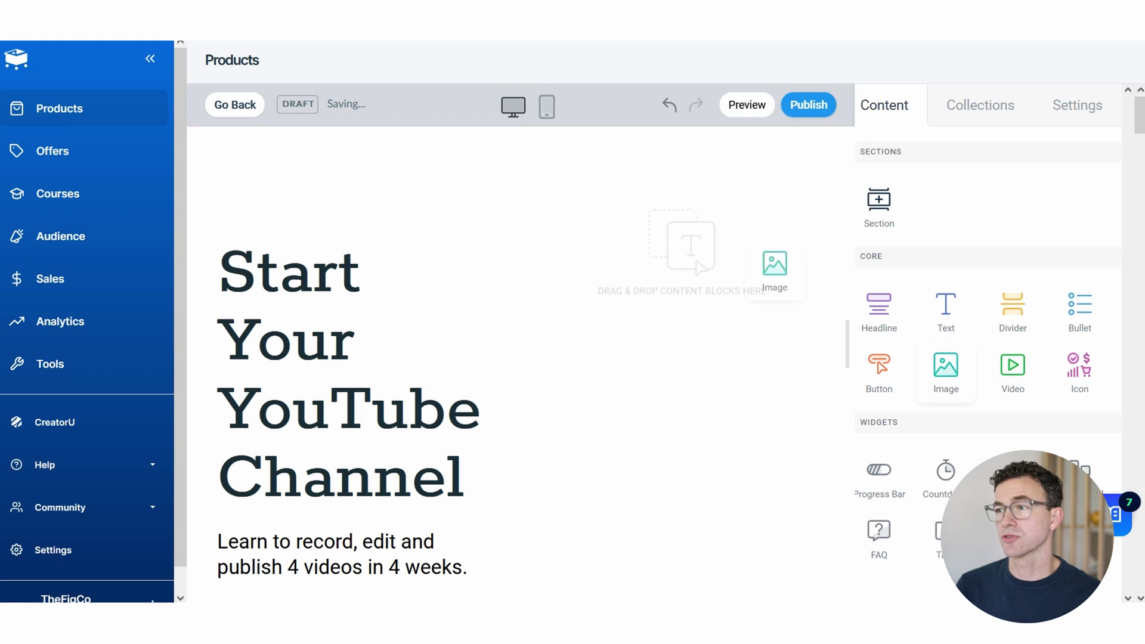
{"action": "left_click_drag", "start_coordinate": [775, 268], "coordinate": [692, 251]}
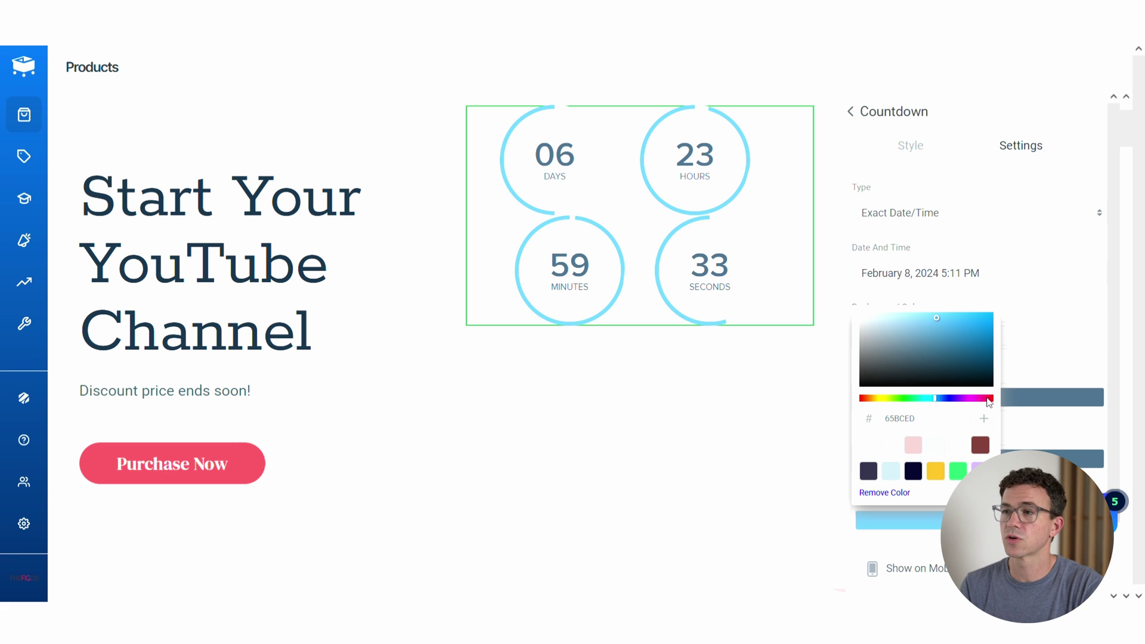
Scroll past the finished hero down to the plan section
{"action": "scroll", "coordinate": [809, 378], "scroll_direction": "down", "scroll_amount": 3}
{"action": "scroll", "coordinate": [809, 378], "scroll_direction": "down", "scroll_amount": 6}
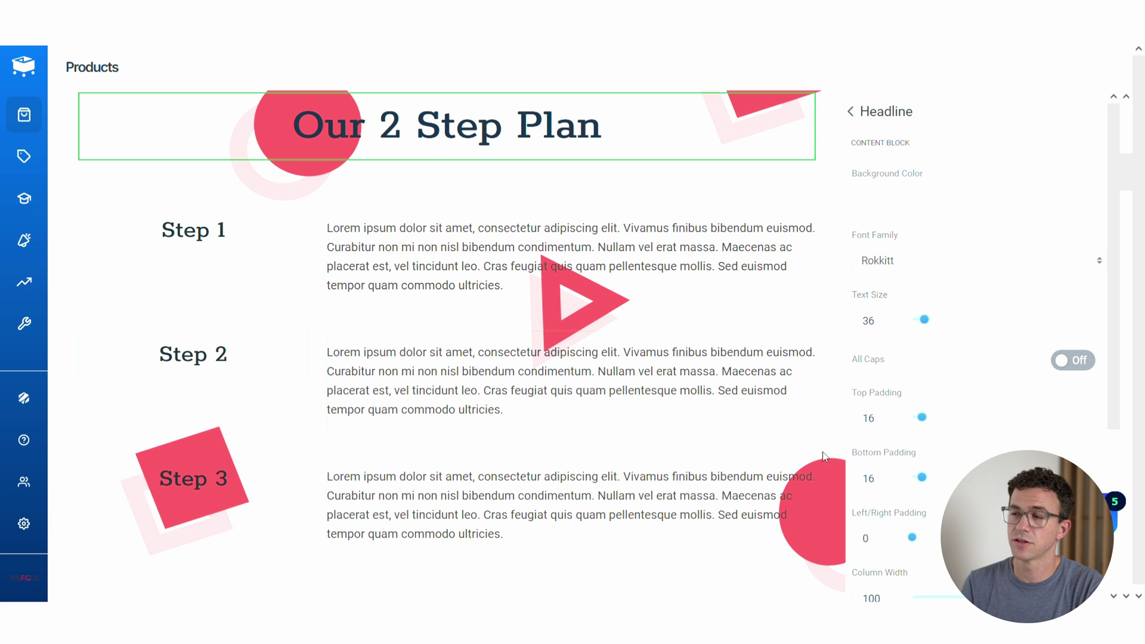
Delete the Step 3 row from the plan section
{"action": "left_click", "coordinate": [826, 438]}
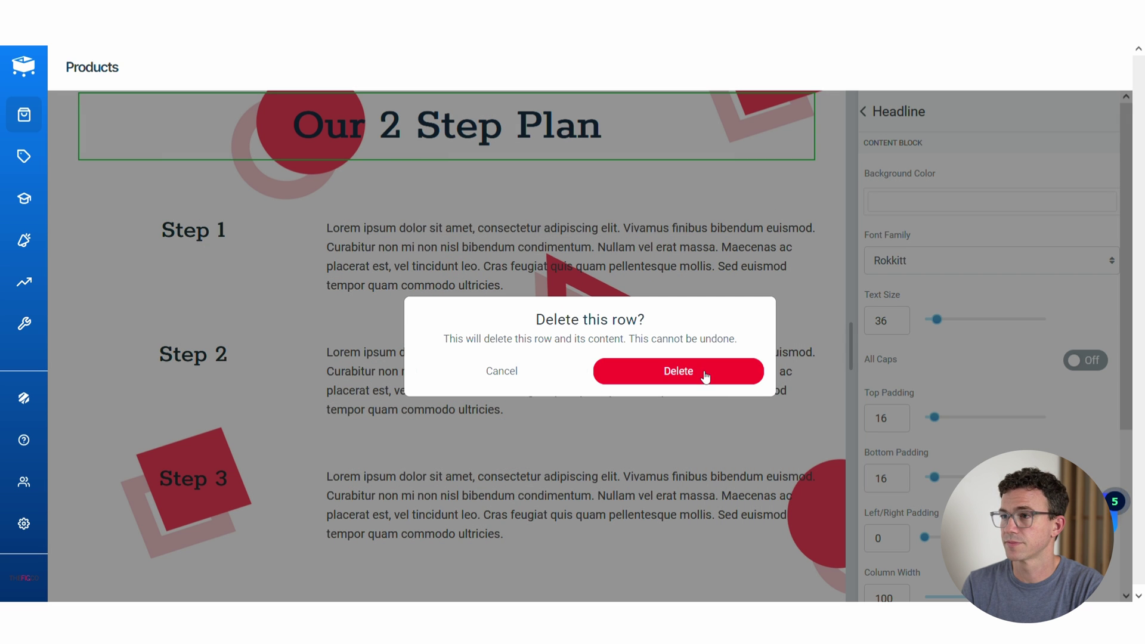
{"action": "left_click", "coordinate": [704, 372]}
{"action": "scroll", "coordinate": [646, 373], "scroll_direction": "down", "scroll_amount": 3}
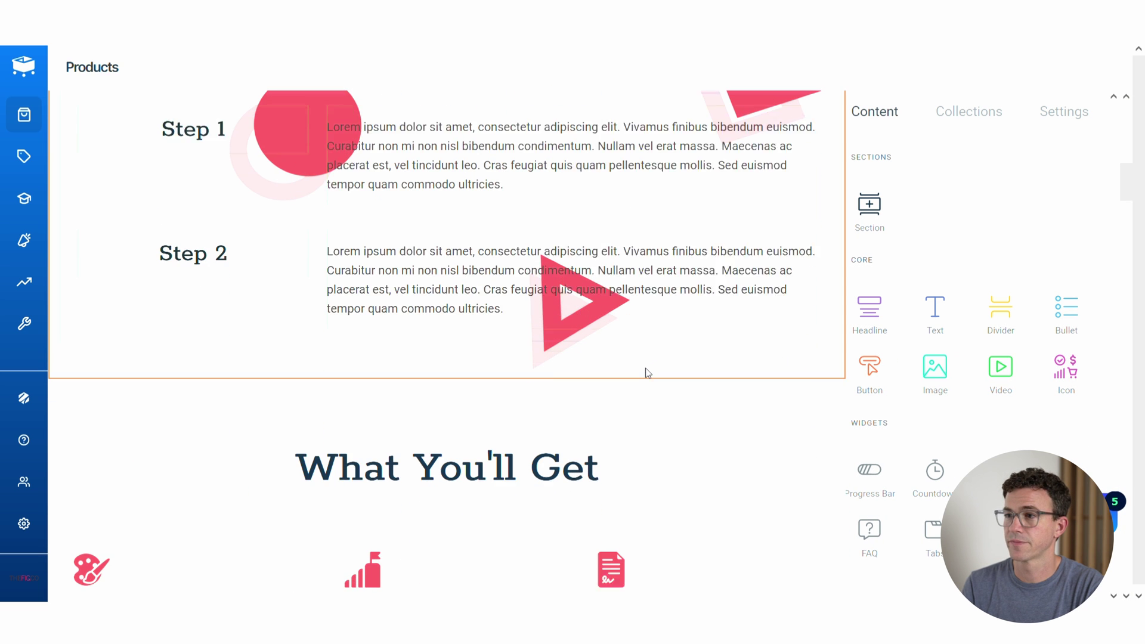
{"action": "scroll", "coordinate": [729, 347], "scroll_direction": "down", "scroll_amount": 3}
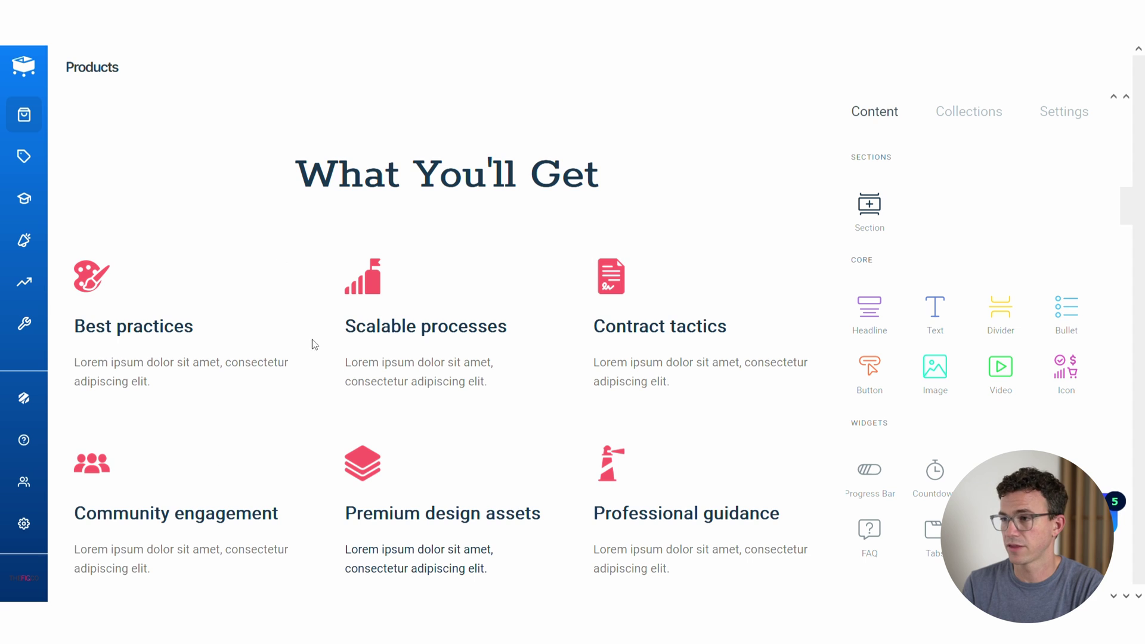
Retitle the first benefit 'Learn to record videos' and delete its palette icon
{"action": "left_click", "coordinate": [202, 336]}
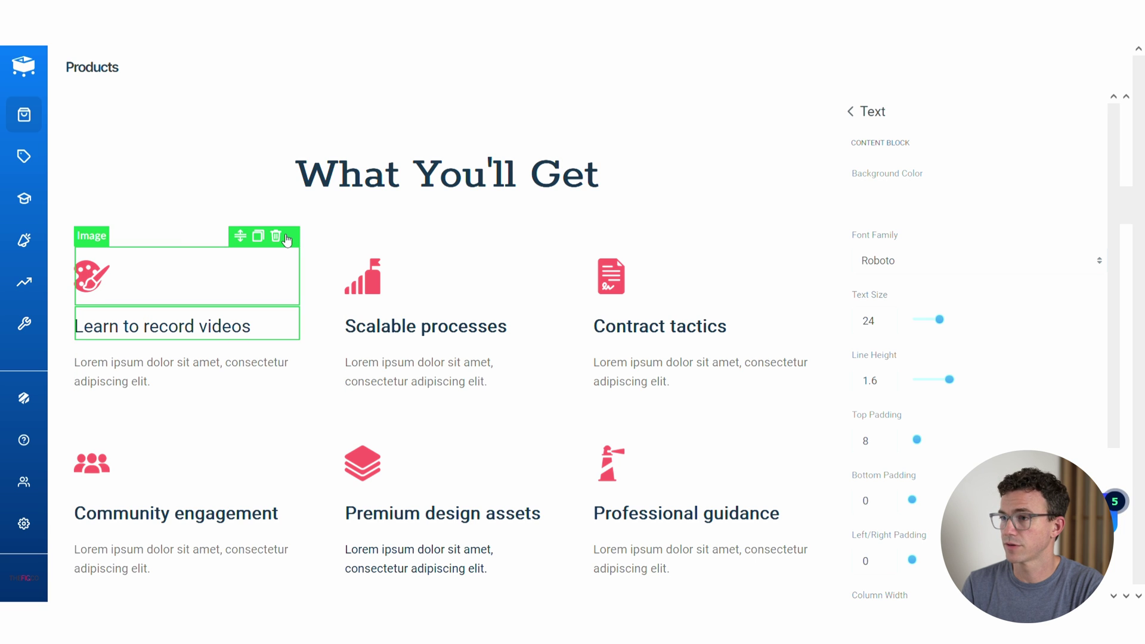
{"action": "left_click", "coordinate": [287, 239]}
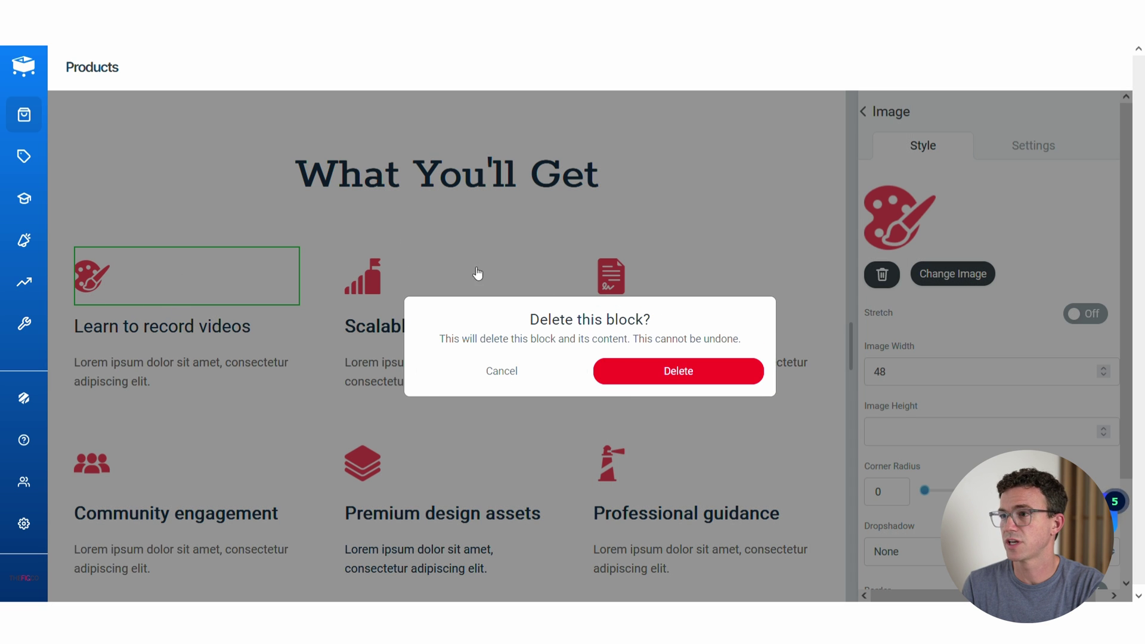
{"action": "key", "text": "Return"}
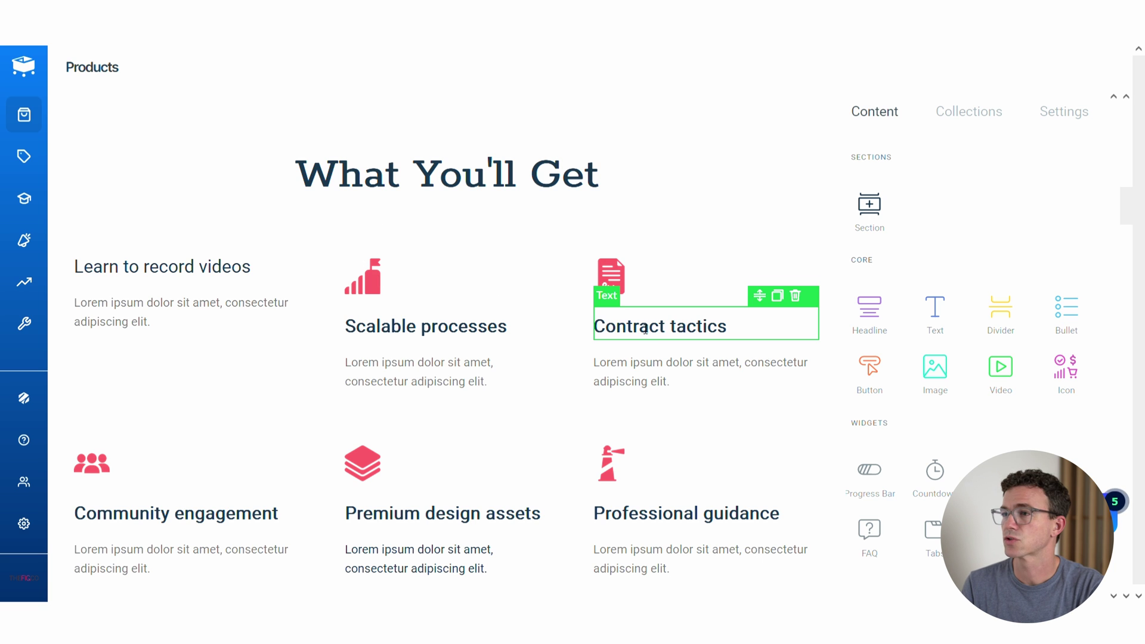
{"action": "scroll", "coordinate": [646, 329], "scroll_direction": "down", "scroll_amount": 6}
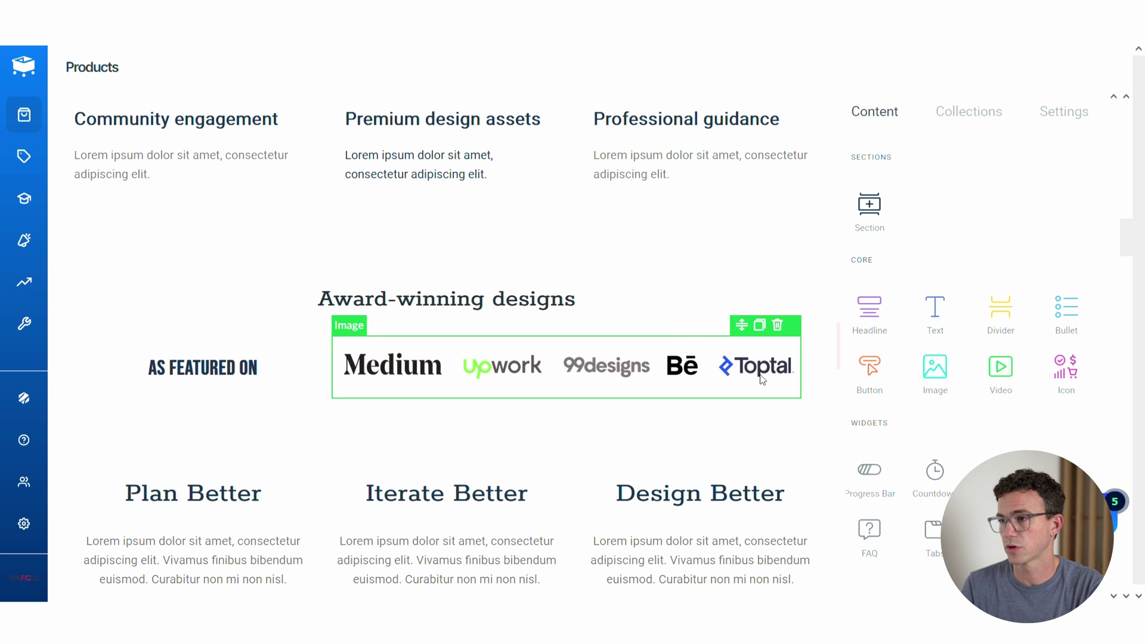
Place a Purchase Now button that scrolls to checkout under the Rebuild Your Process heading
{"action": "scroll", "coordinate": [761, 380], "scroll_direction": "down", "scroll_amount": 4}
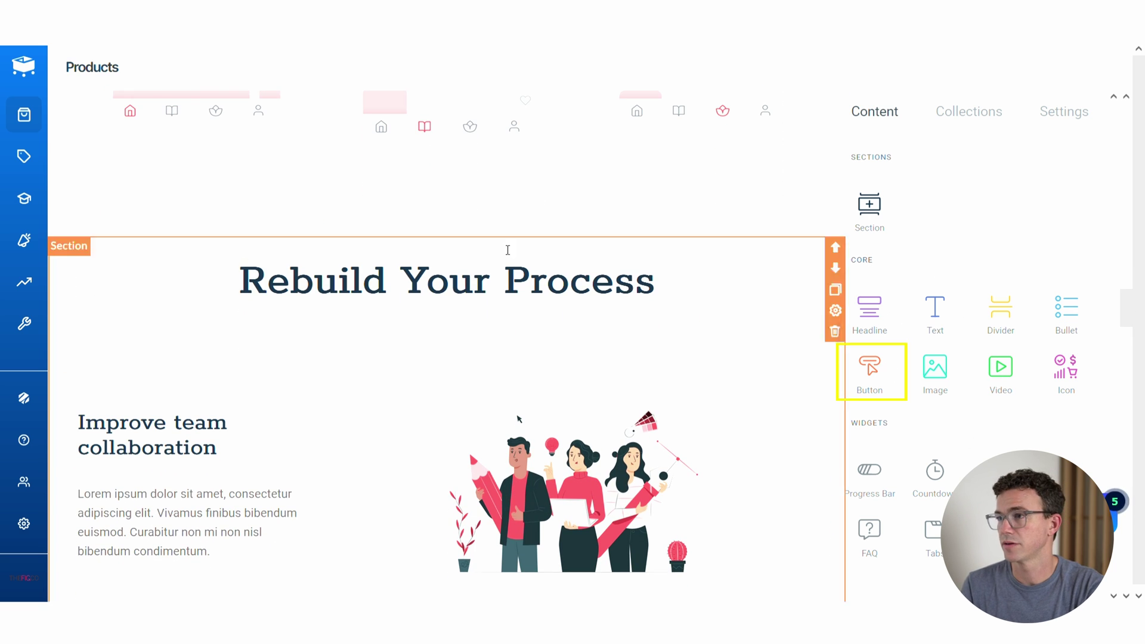
{"action": "left_click_drag", "start_coordinate": [508, 249], "coordinate": [455, 307]}
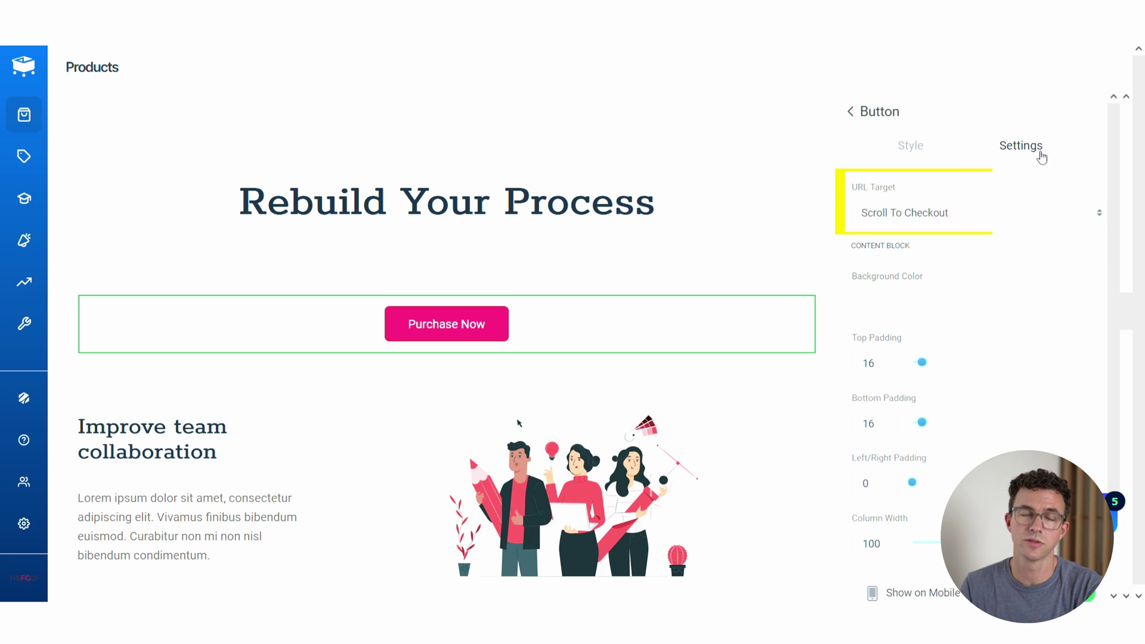
{"action": "left_click", "coordinate": [819, 299]}
{"action": "scroll", "coordinate": [821, 300], "scroll_direction": "down", "scroll_amount": 6}
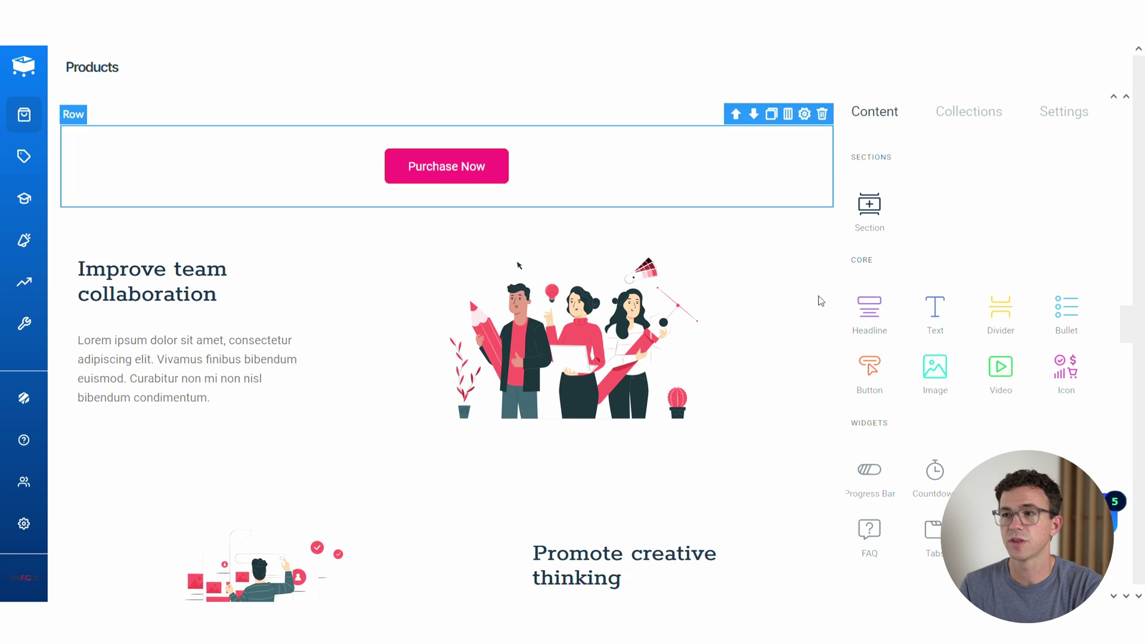
{"action": "scroll", "coordinate": [821, 300], "scroll_direction": "down", "scroll_amount": 7}
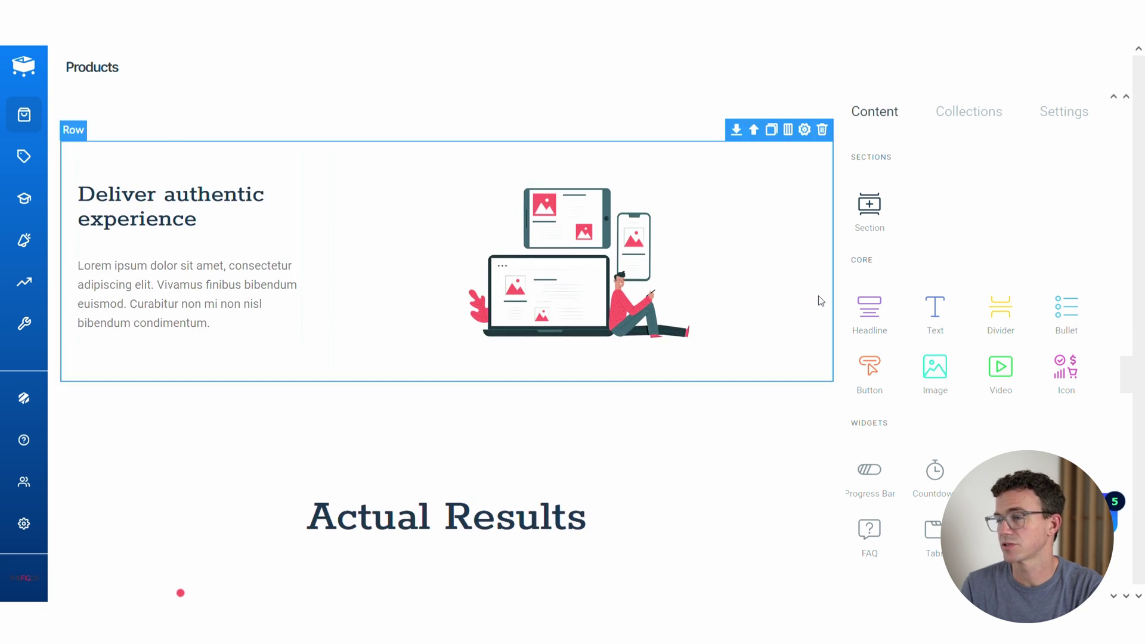
{"action": "scroll", "coordinate": [821, 300], "scroll_direction": "down", "scroll_amount": 12}
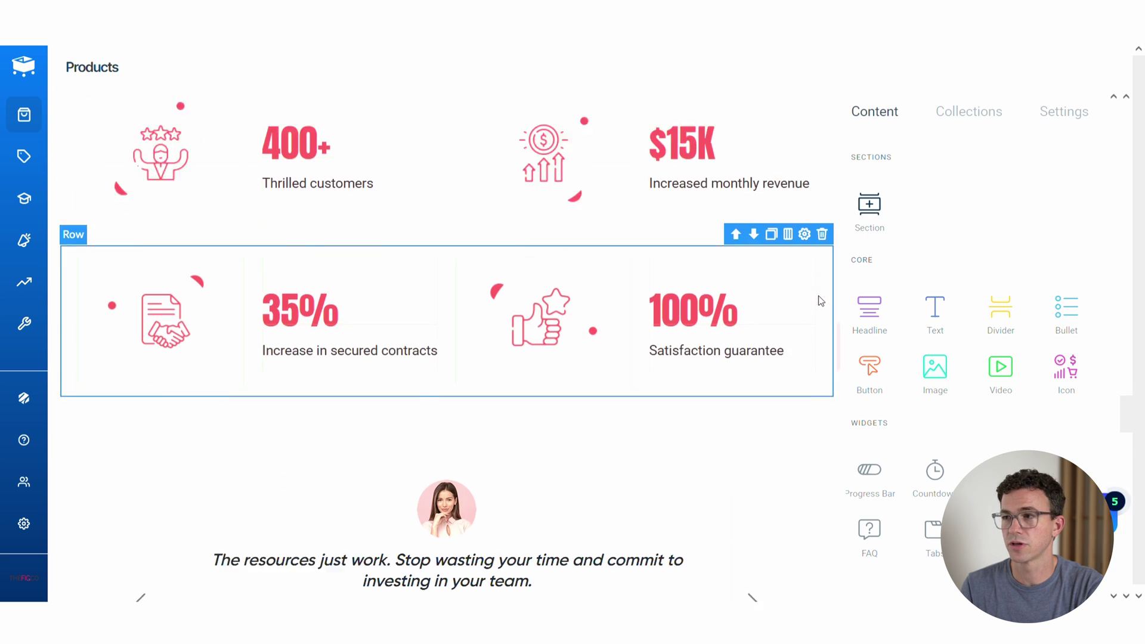
Delete Testimonial 1's image in the testimonial block's Items list
{"action": "left_click", "coordinate": [757, 192]}
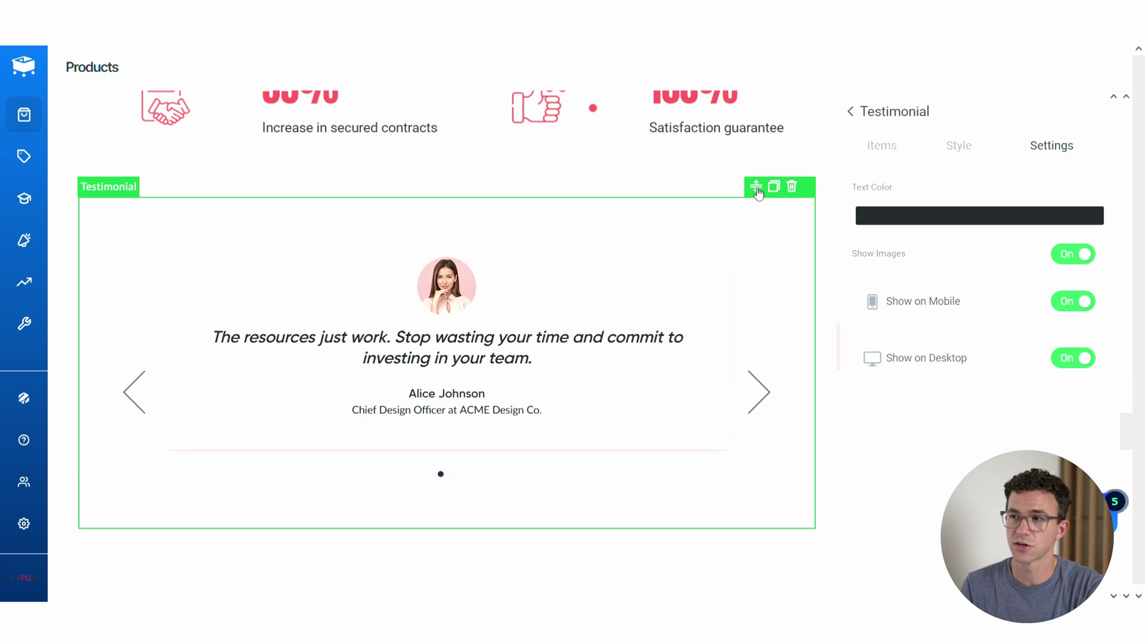
{"action": "left_click", "coordinate": [904, 152]}
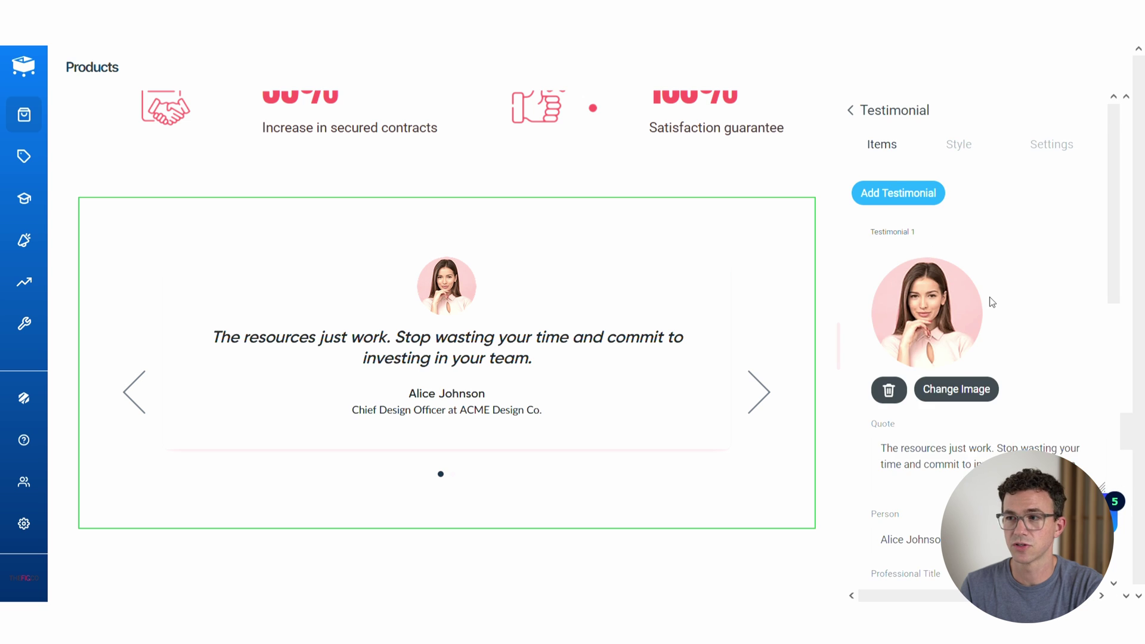
{"action": "scroll", "coordinate": [961, 329], "scroll_direction": "down", "scroll_amount": 2}
{"action": "left_click", "coordinate": [889, 306]}
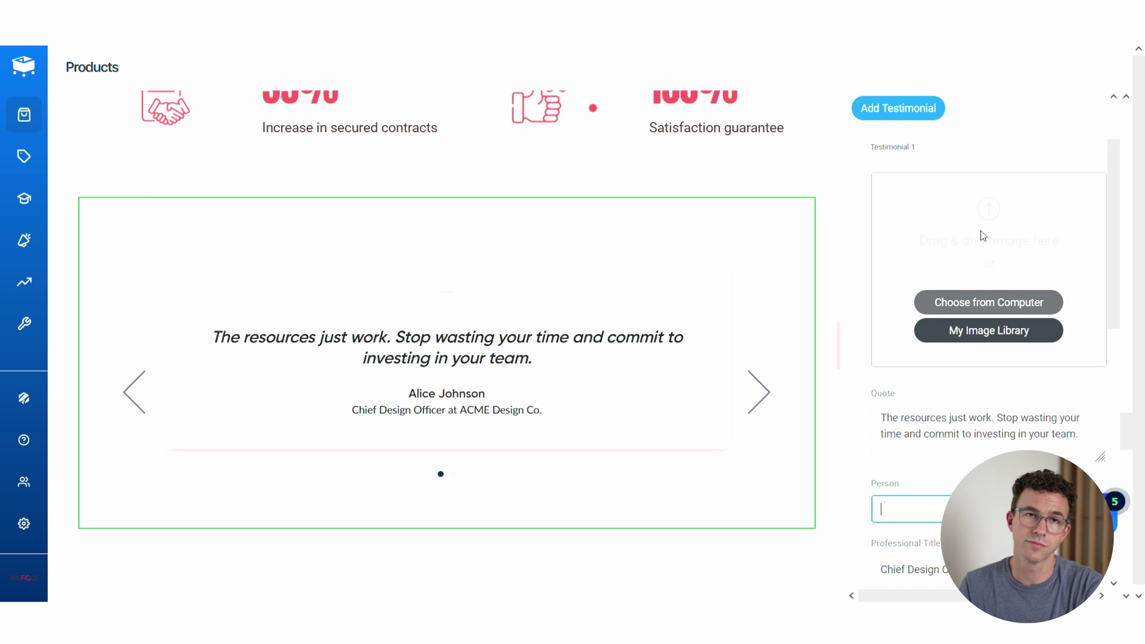
{"action": "scroll", "coordinate": [977, 438], "scroll_direction": "down", "scroll_amount": 6}
{"action": "scroll", "coordinate": [977, 439], "scroll_direction": "down", "scroll_amount": 4}
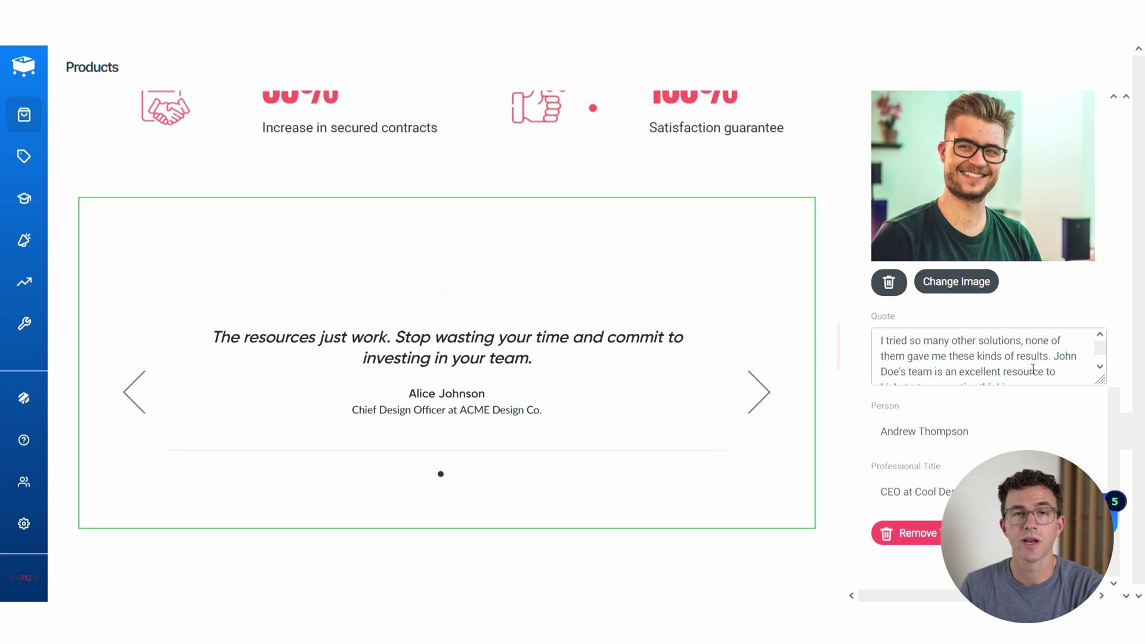
{"action": "scroll", "coordinate": [1033, 370], "scroll_direction": "up", "scroll_amount": 10}
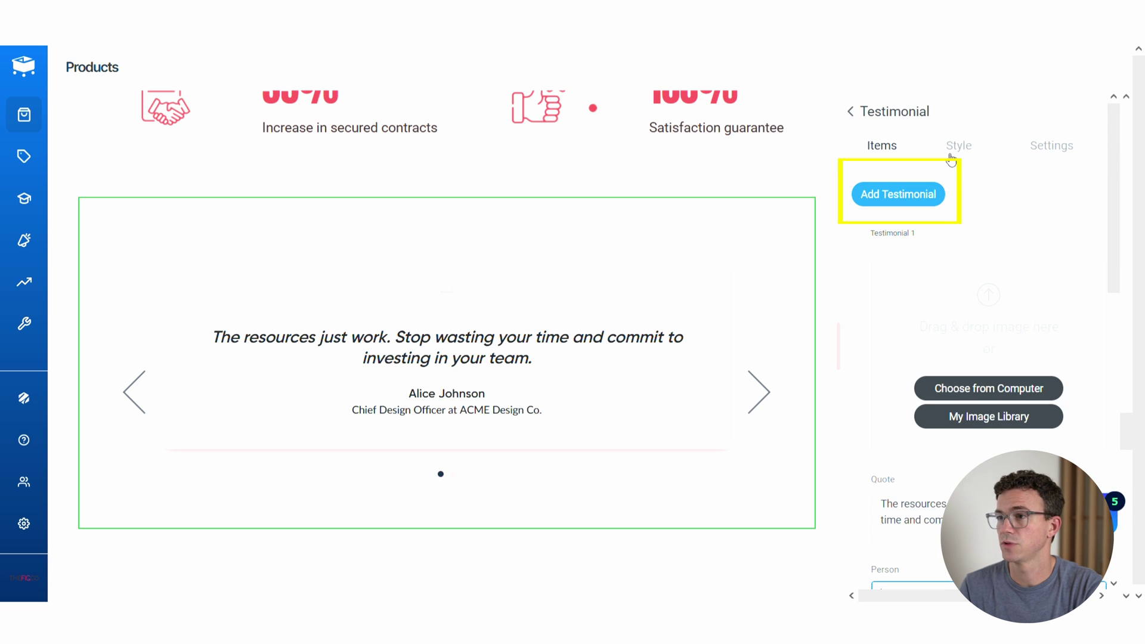
Apply the dark image card carousel layout to the testimonials and preview the next slide
{"action": "left_click", "coordinate": [959, 146]}
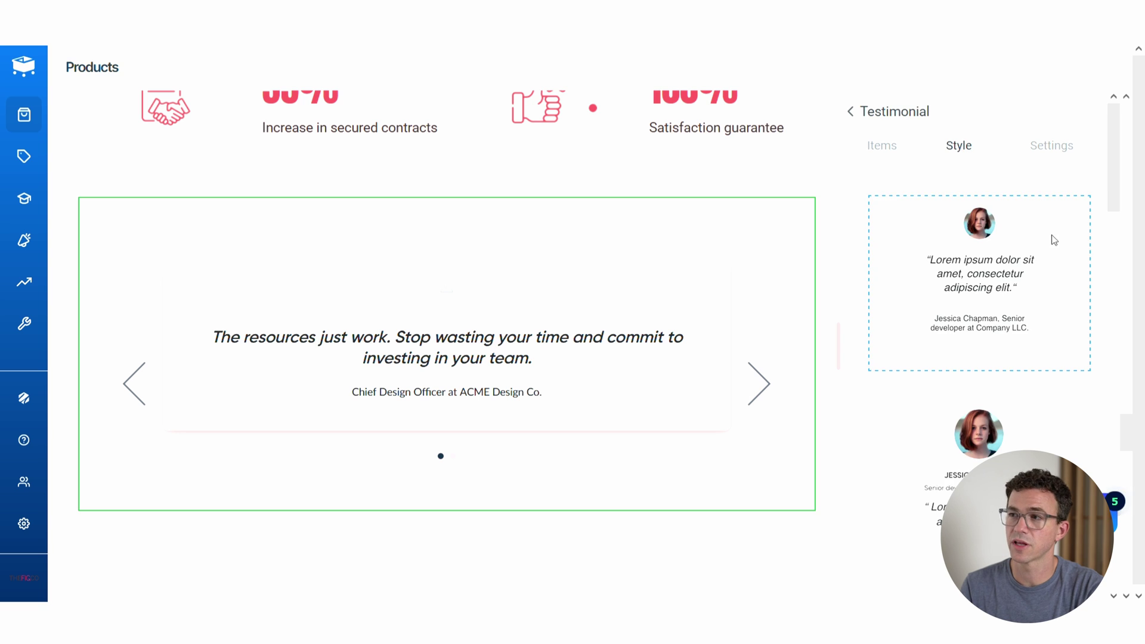
{"action": "scroll", "coordinate": [1055, 241], "scroll_direction": "down", "scroll_amount": 2}
{"action": "left_click", "coordinate": [1029, 246]}
{"action": "scroll", "coordinate": [1029, 247], "scroll_direction": "down", "scroll_amount": 8}
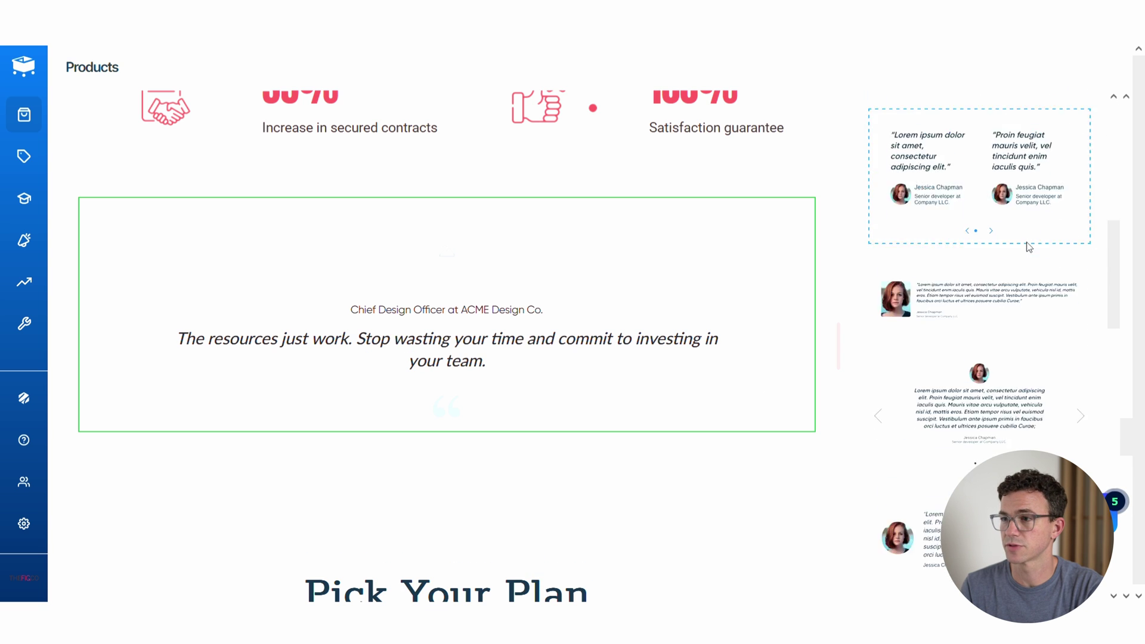
{"action": "left_click", "coordinate": [1036, 298]}
{"action": "scroll", "coordinate": [1036, 298], "scroll_direction": "down", "scroll_amount": 3}
{"action": "left_click", "coordinate": [1067, 149]}
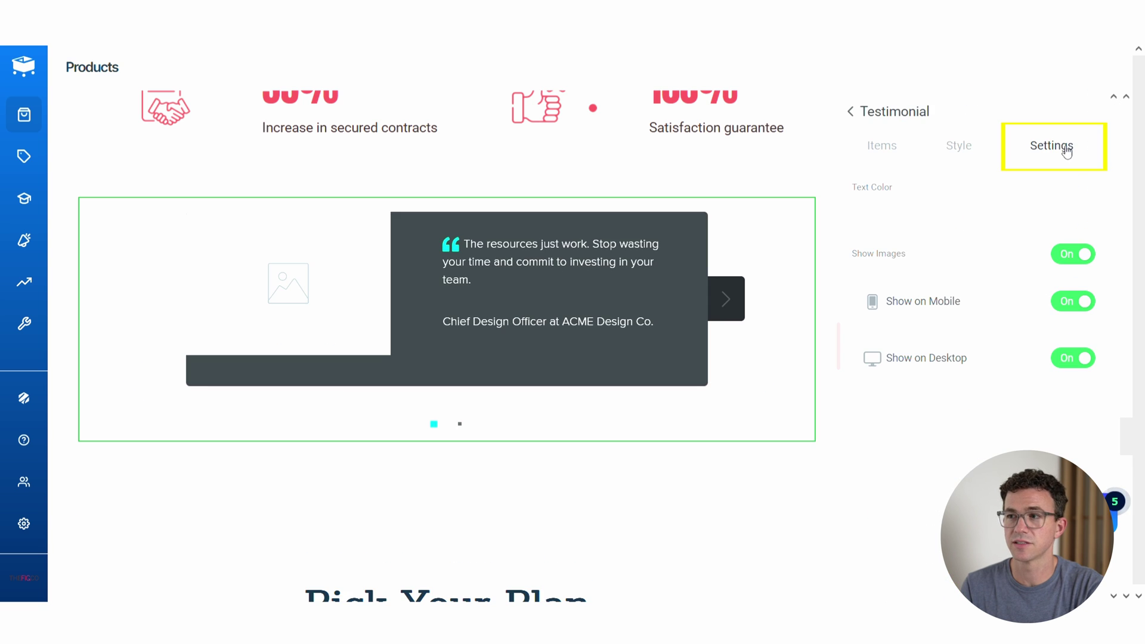
{"action": "left_click", "coordinate": [851, 112]}
{"action": "left_click", "coordinate": [726, 299]}
{"action": "scroll", "coordinate": [827, 267], "scroll_direction": "down", "scroll_amount": 3}
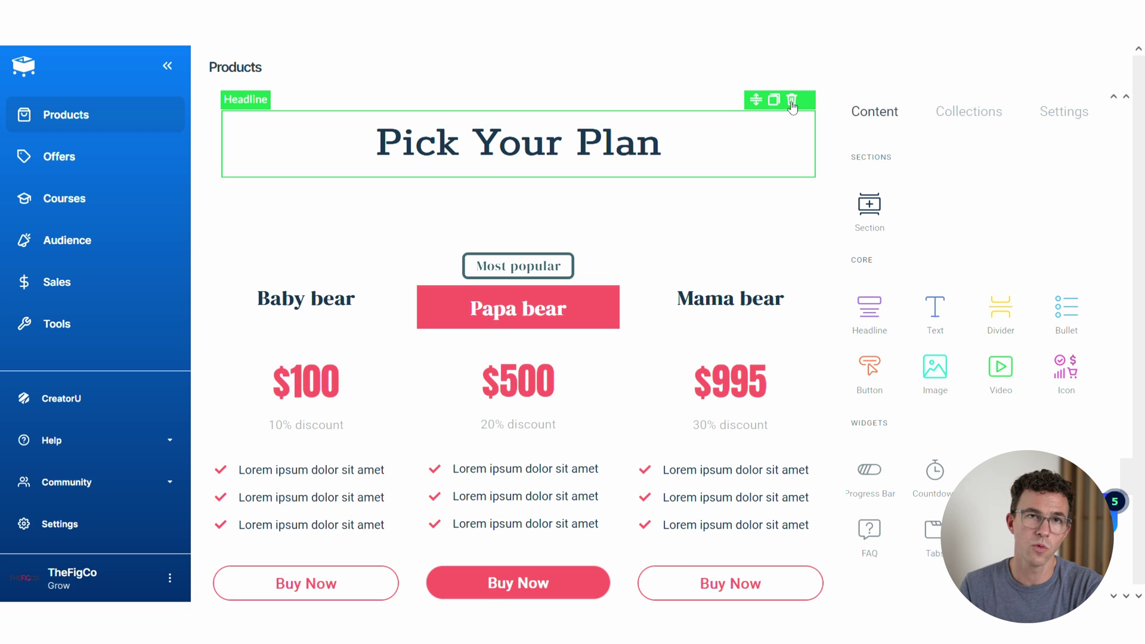
Delete the Pick Your Plan headline and the Baby, Papa and Mama bear pricing section
{"action": "left_click", "coordinate": [793, 102]}
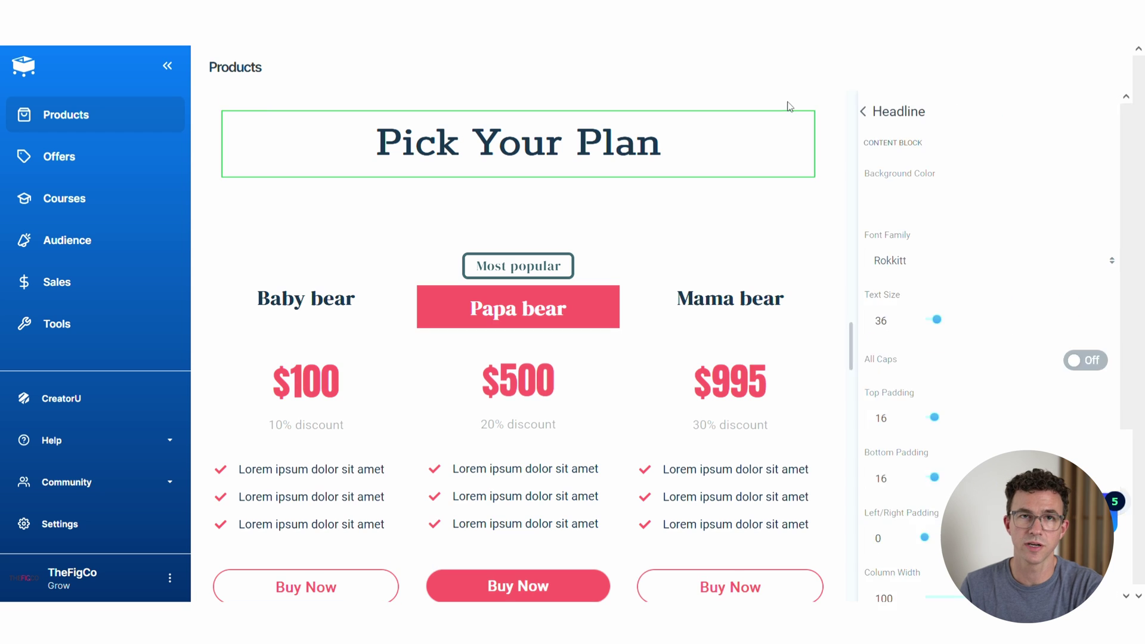
{"action": "key", "text": "Return"}
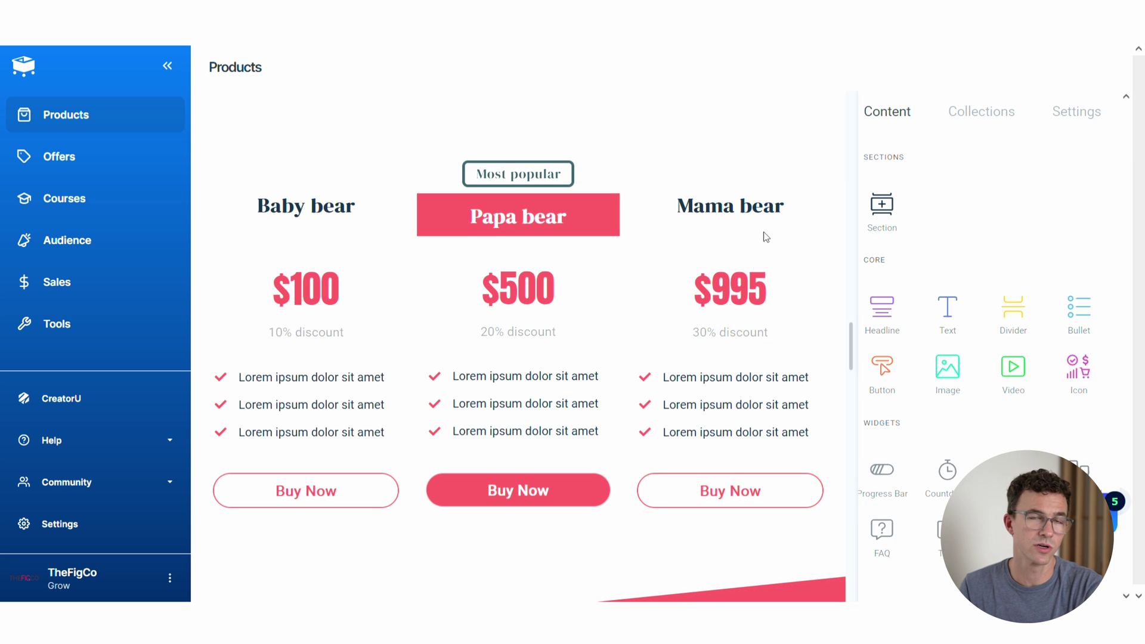
{"action": "left_click", "coordinate": [839, 115]}
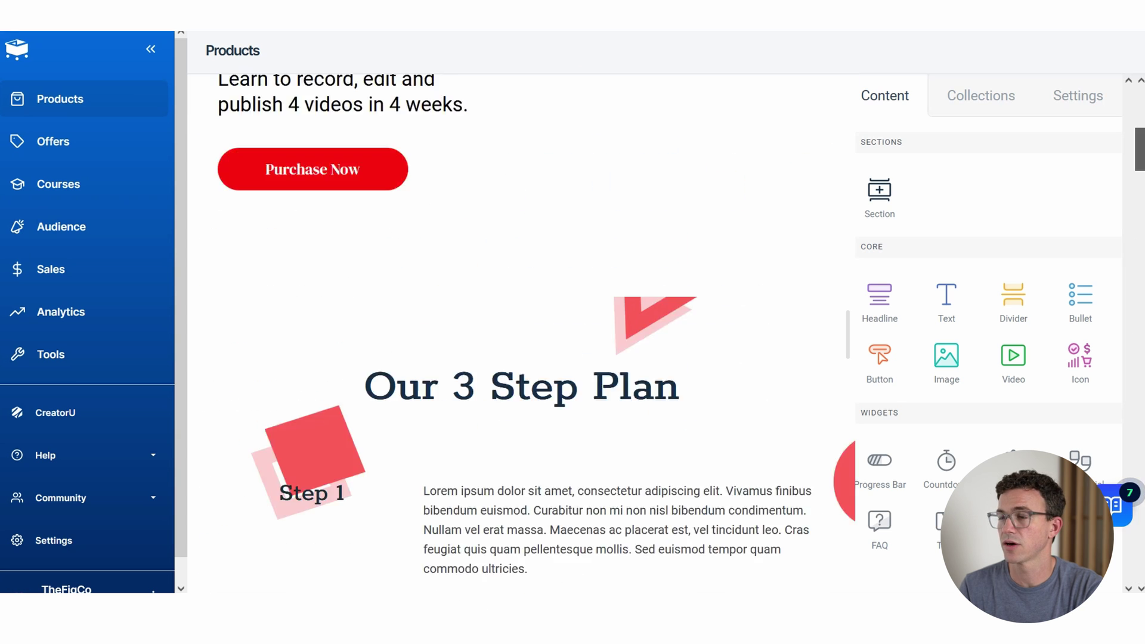
Switch to the mobile preview and scroll through the whole page
{"action": "left_click", "coordinate": [547, 104]}
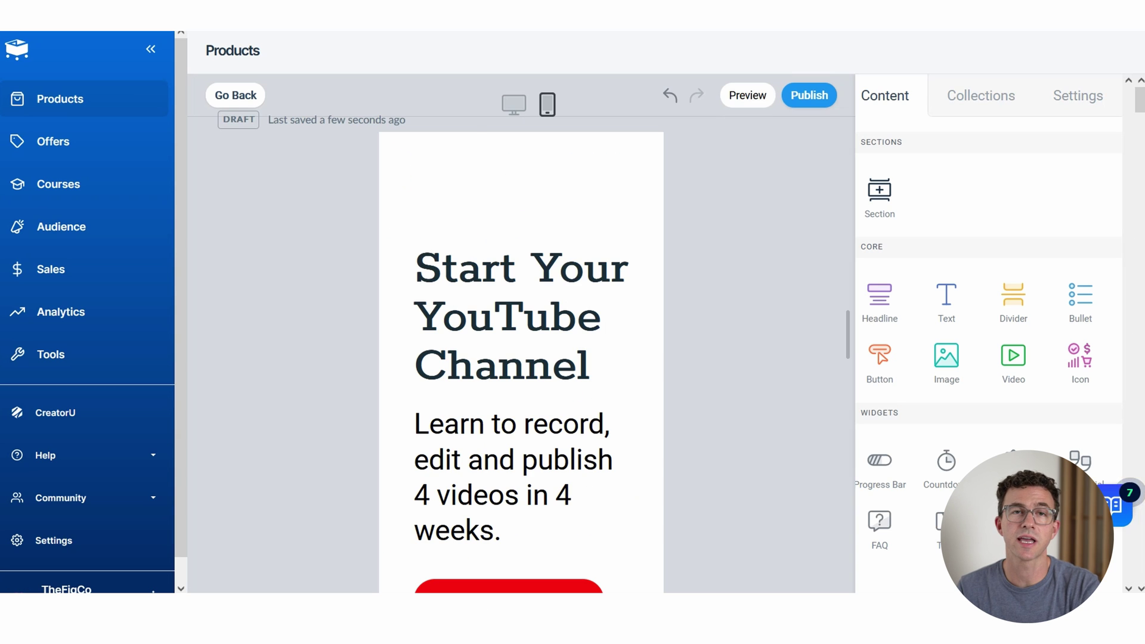
{"action": "scroll", "coordinate": [521, 334], "scroll_direction": "down", "scroll_amount": 15}
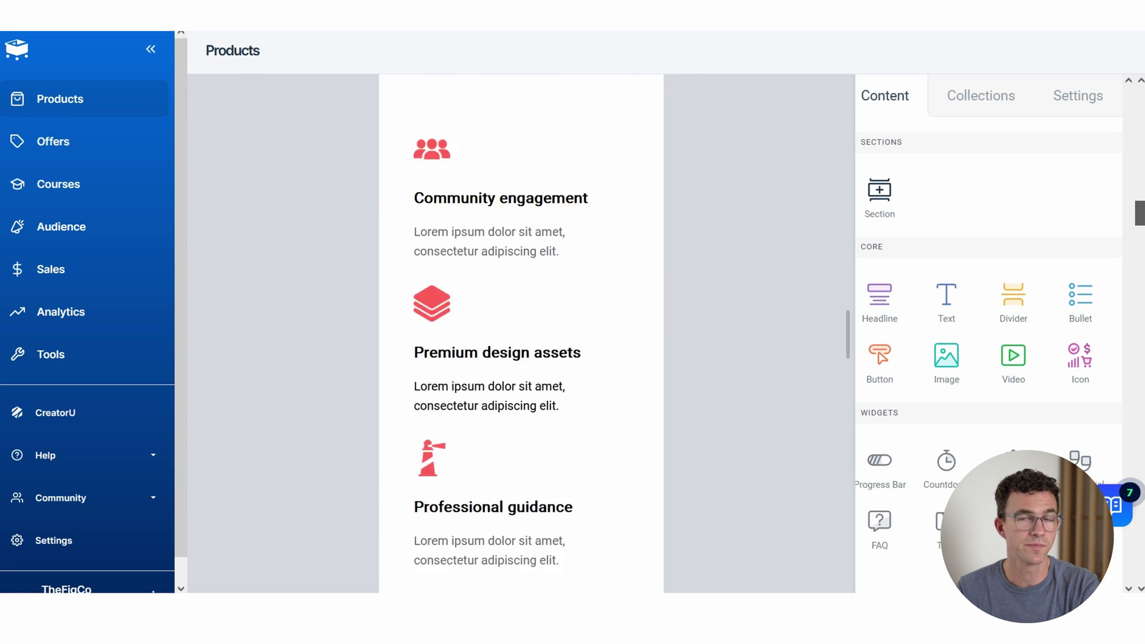
{"action": "scroll", "coordinate": [521, 334], "scroll_direction": "down", "scroll_amount": 20}
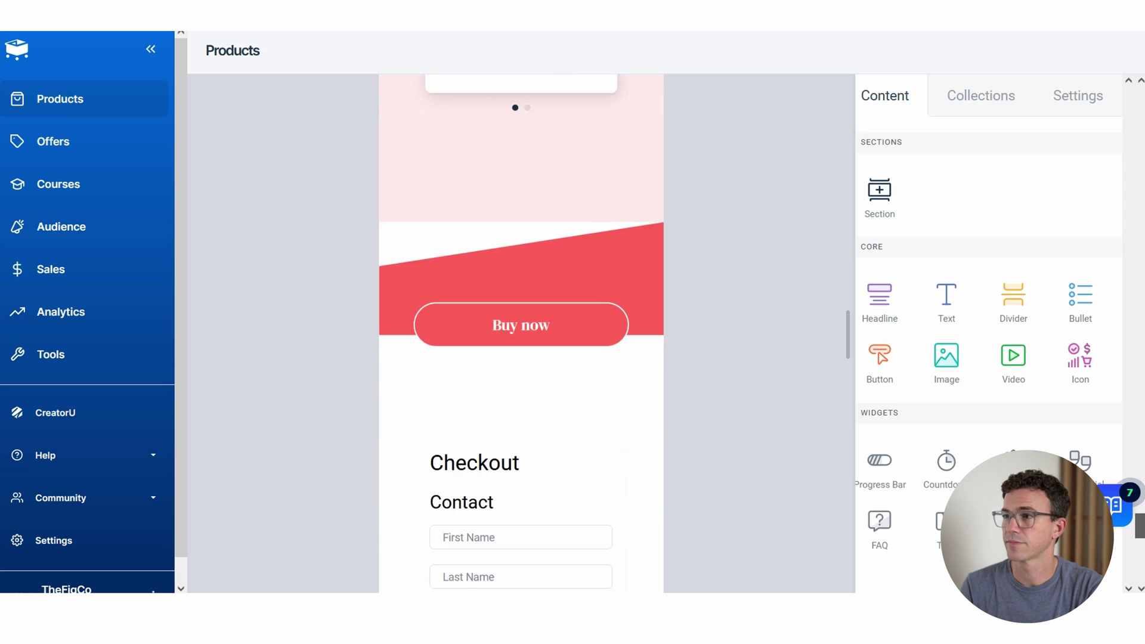
{"action": "scroll", "coordinate": [522, 334], "scroll_direction": "up", "scroll_amount": 20}
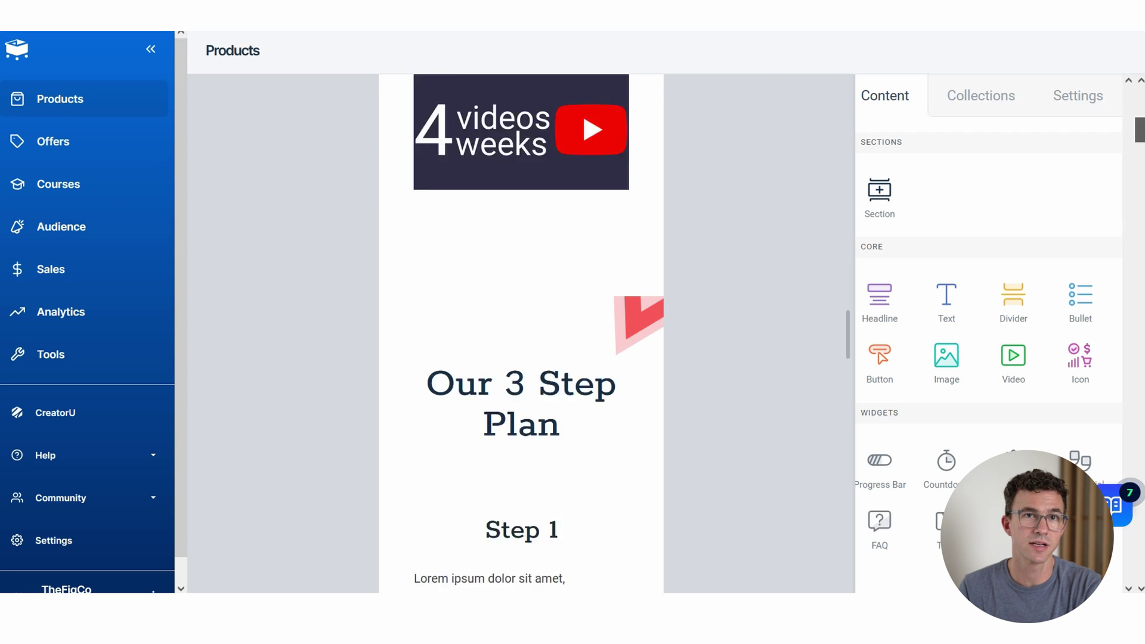
{"action": "scroll", "coordinate": [522, 334], "scroll_direction": "up", "scroll_amount": 10}
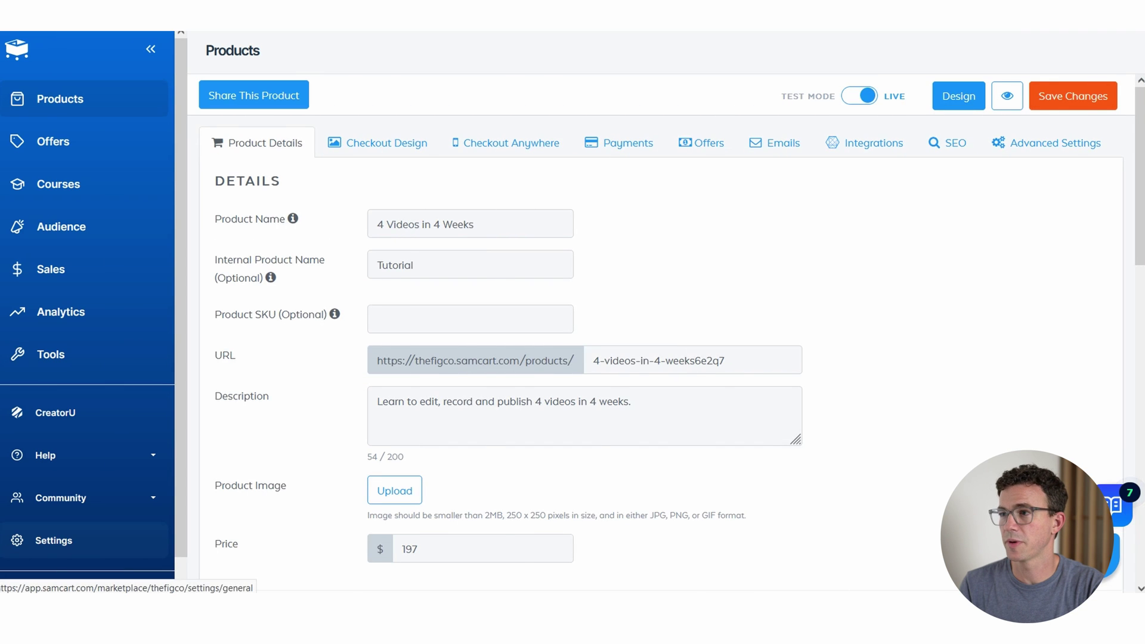
Add custom domain 4videosin4weeks.com with 4 Videos in 4 Weeks as default product and TFC favicon
{"action": "left_click", "coordinate": [53, 540]}
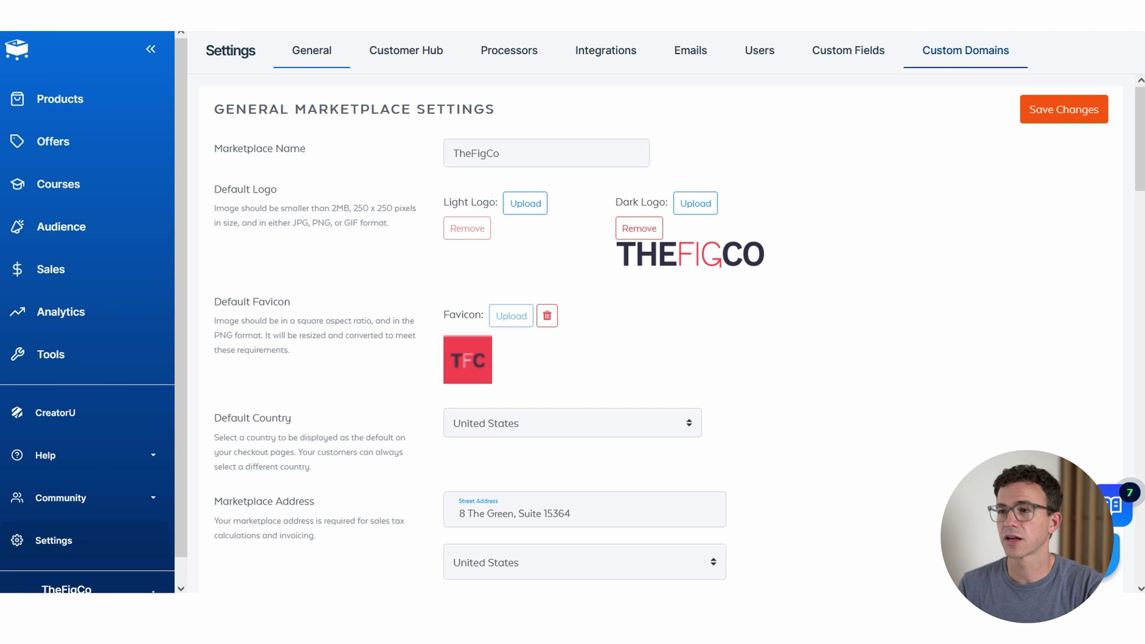
{"action": "left_click", "coordinate": [966, 50]}
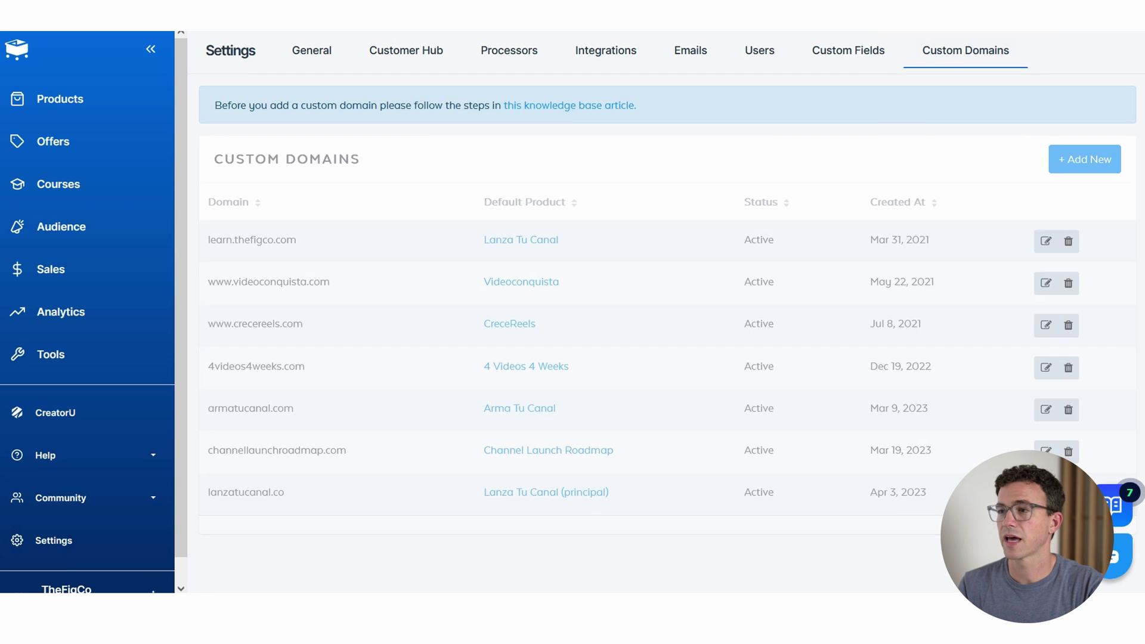
{"action": "left_click", "coordinate": [1085, 159]}
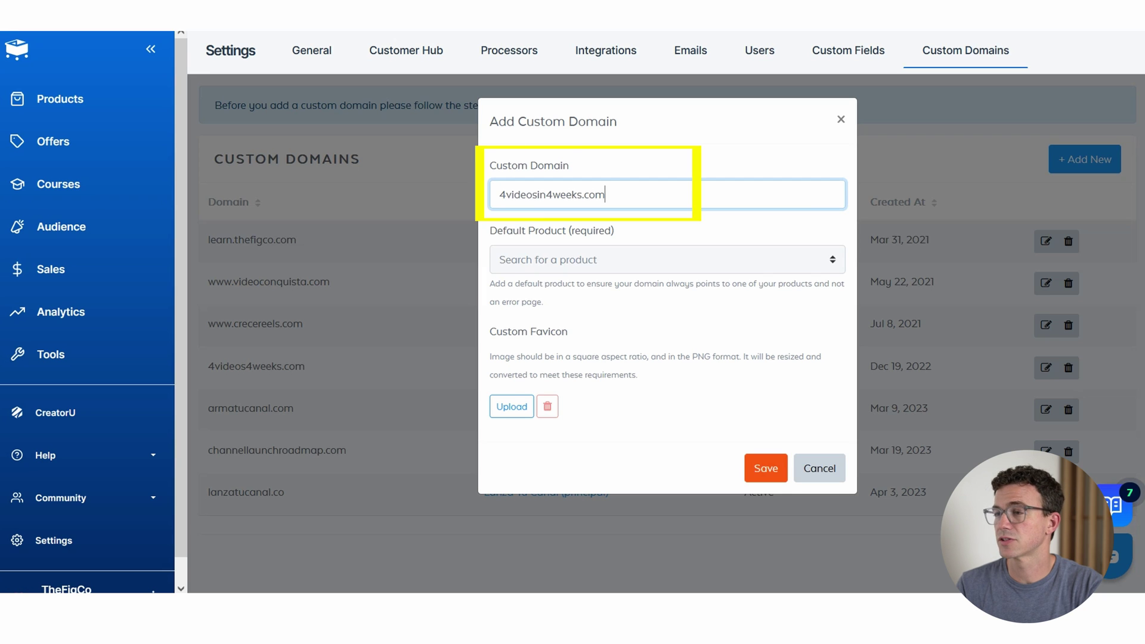
{"action": "left_click", "coordinate": [667, 259]}
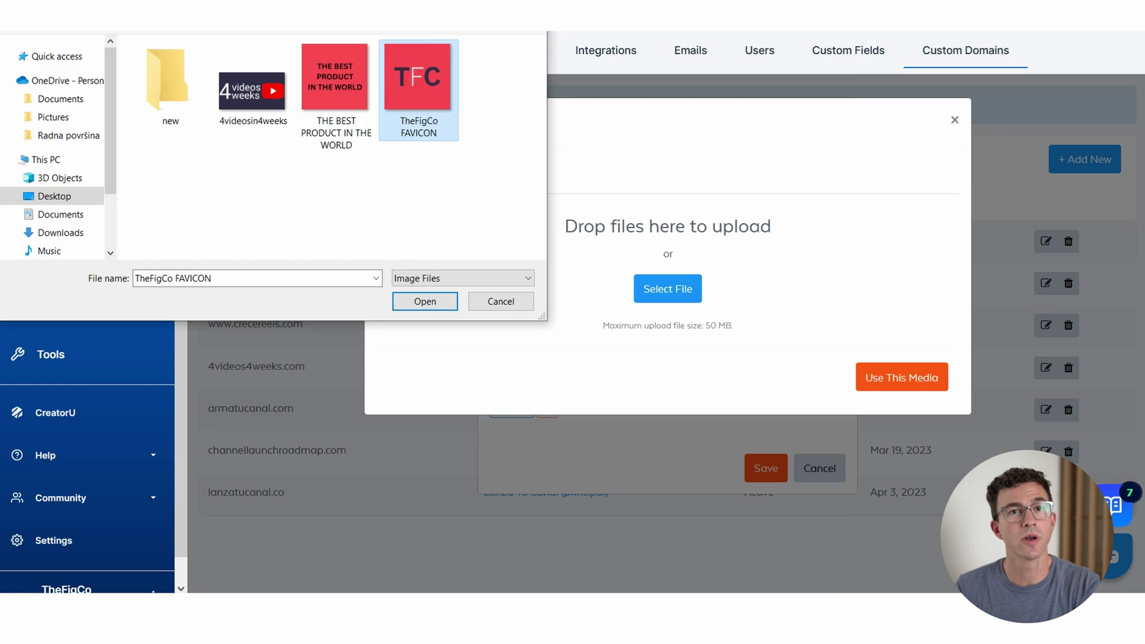
{"action": "key", "text": "Return"}
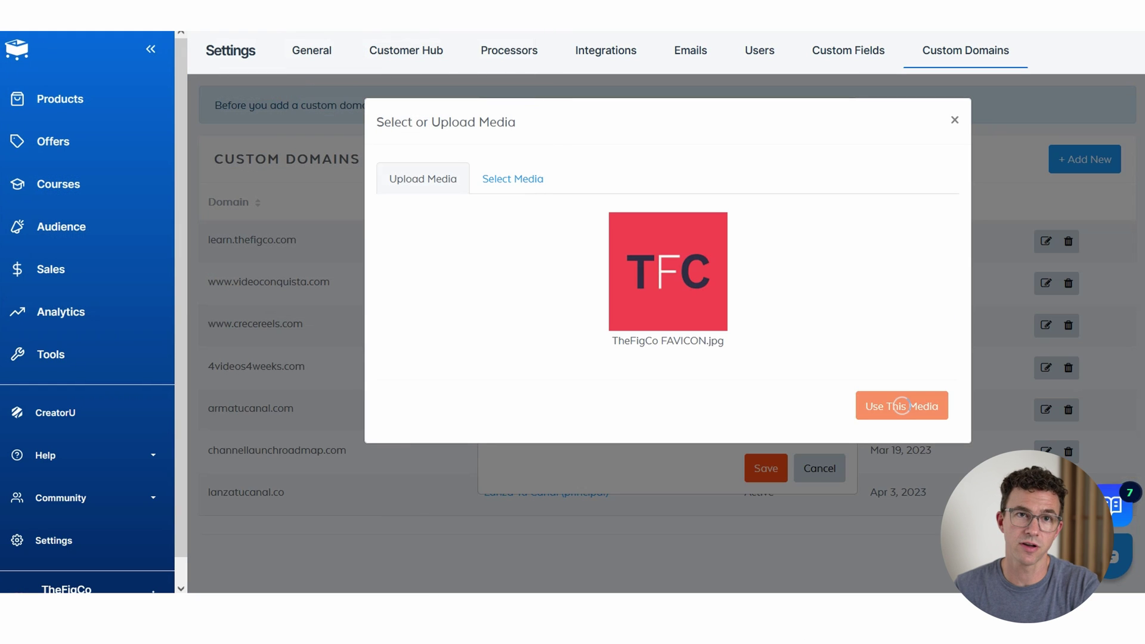
{"action": "left_click", "coordinate": [900, 403]}
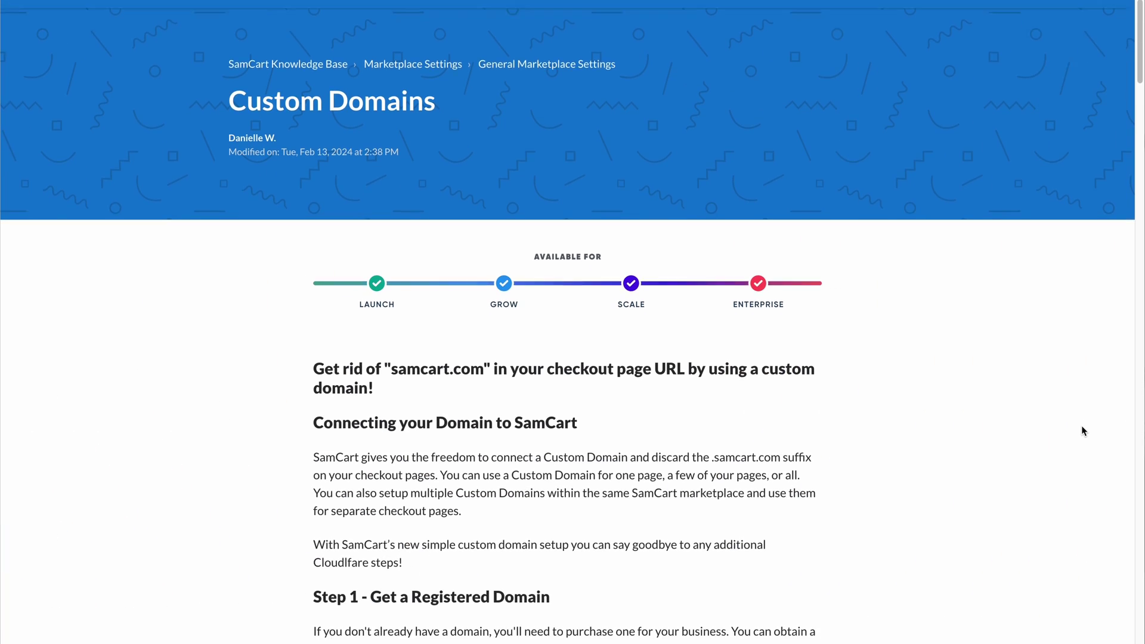
Scroll through Step 1 and Step 2 of the Custom Domains knowledge base article
{"action": "scroll", "coordinate": [1084, 430], "scroll_direction": "down", "scroll_amount": 4}
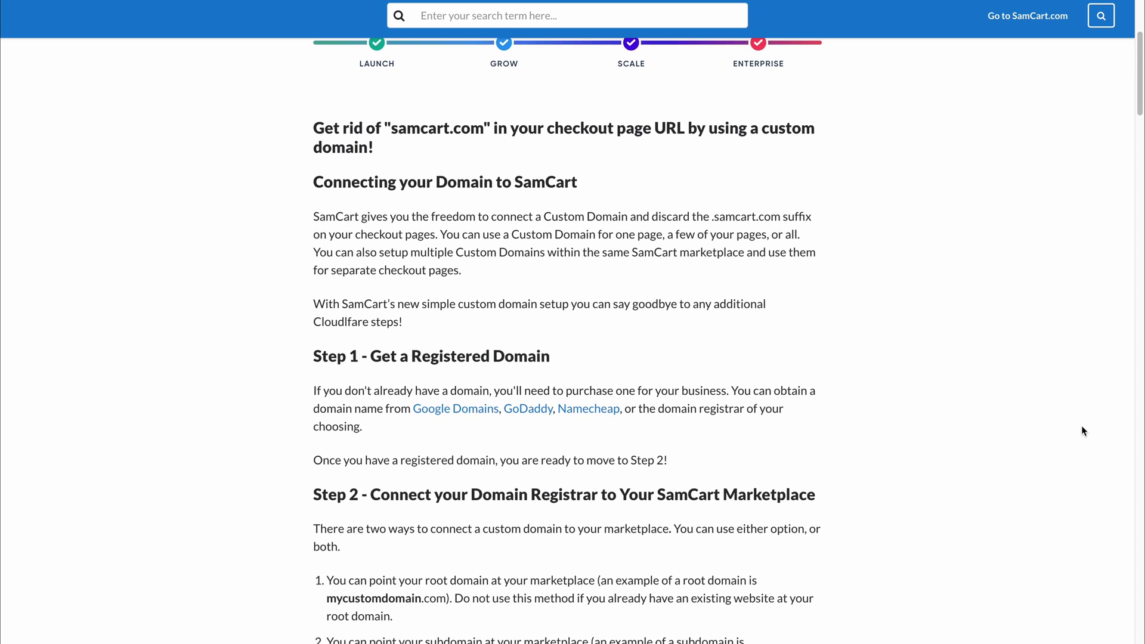
{"action": "scroll", "coordinate": [1083, 427], "scroll_direction": "down", "scroll_amount": 1}
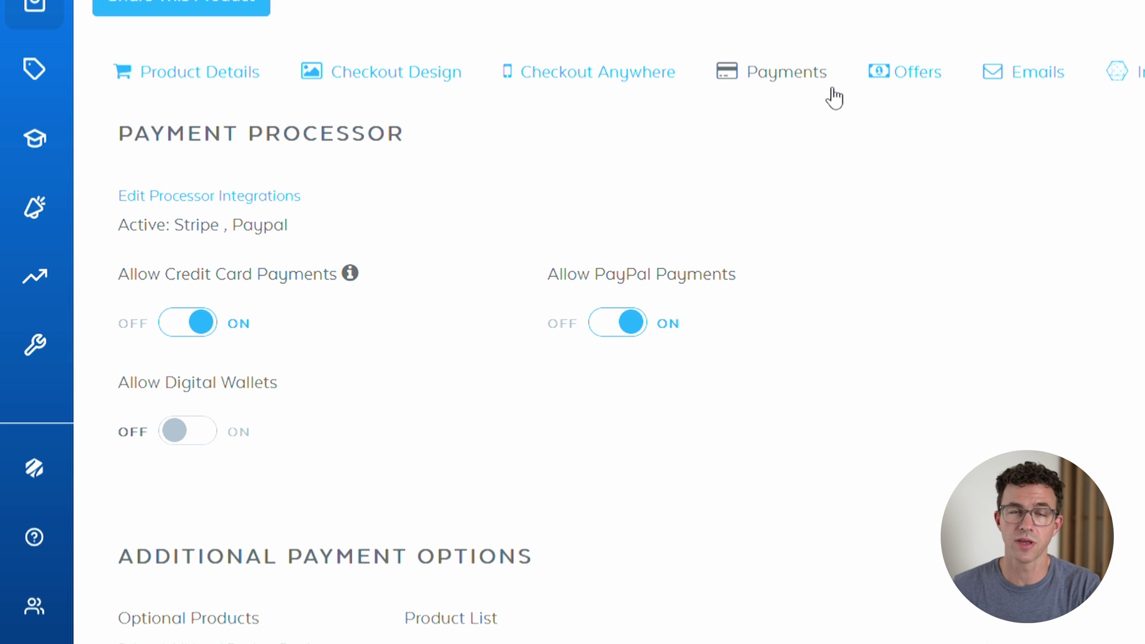
Turn Allow Digital Wallets ON in the product's Payments settings
{"action": "mouse_move", "coordinate": [359, 286]}
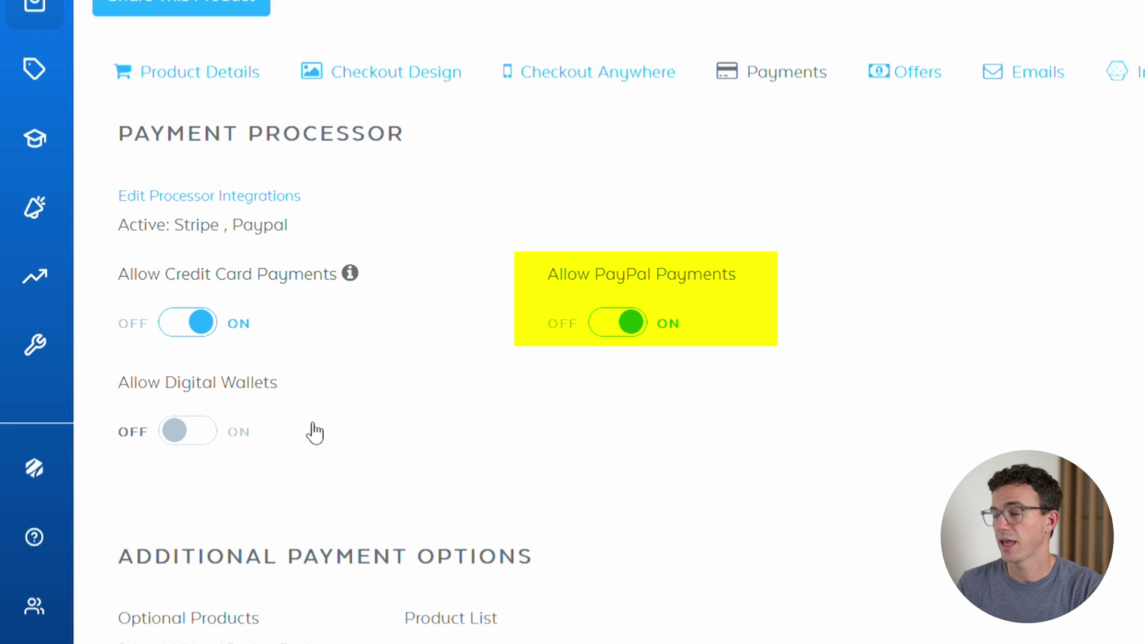
{"action": "left_click", "coordinate": [207, 437]}
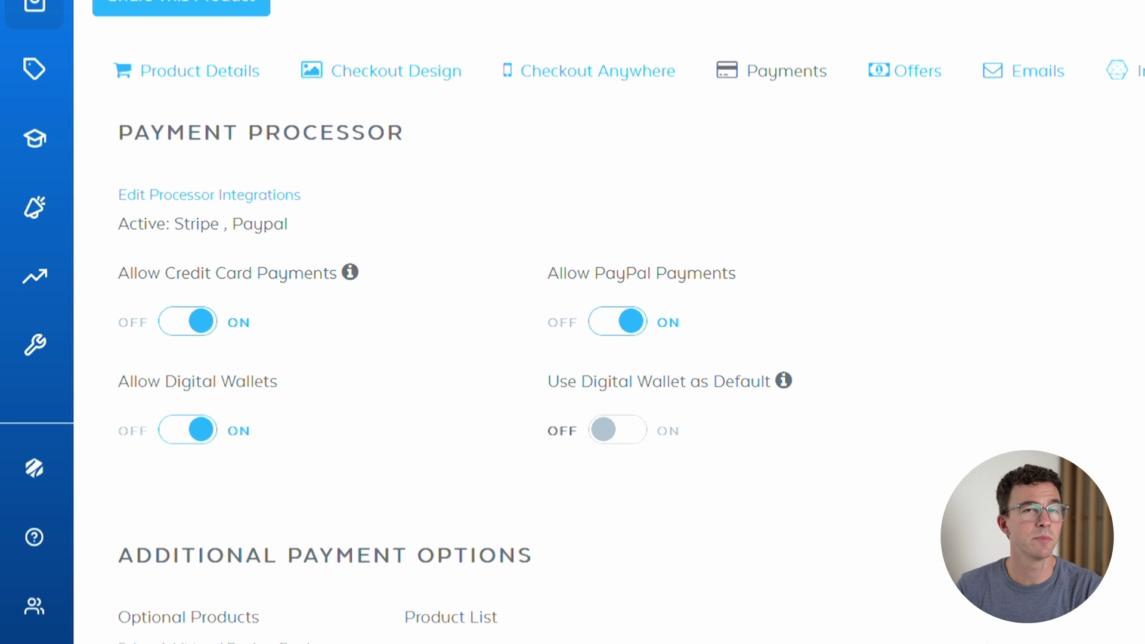
{"action": "scroll", "coordinate": [597, 358], "scroll_direction": "down", "scroll_amount": 1}
{"action": "scroll", "coordinate": [597, 358], "scroll_direction": "up", "scroll_amount": 1}
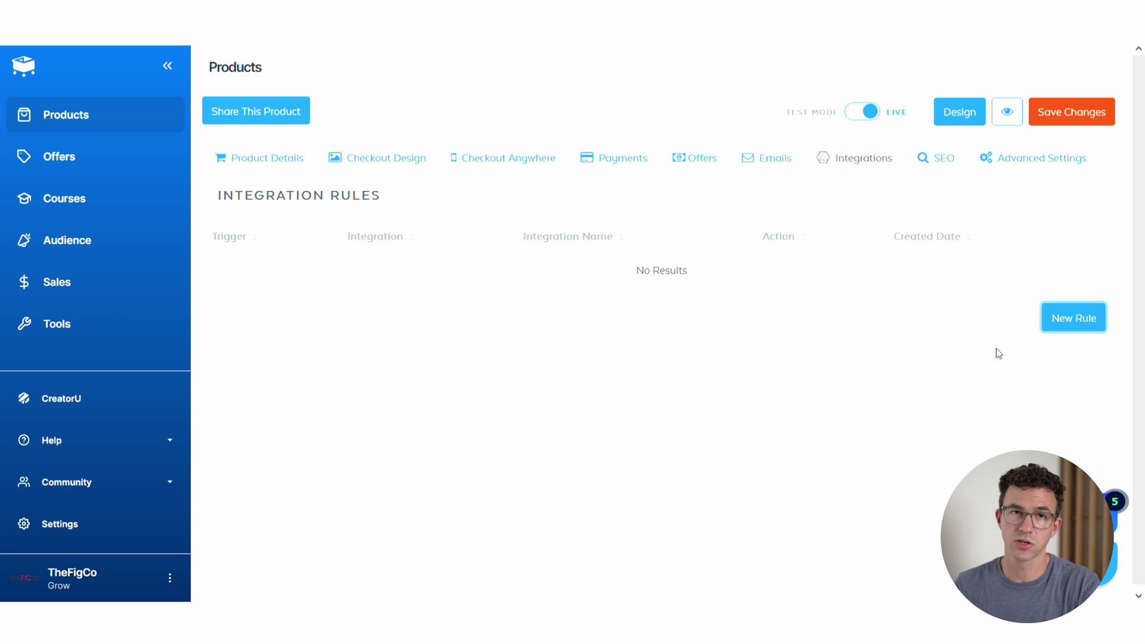
Start a new rule using the ConvertKit integration with the Add Tag To Subscriber action
{"action": "left_click", "coordinate": [1082, 322]}
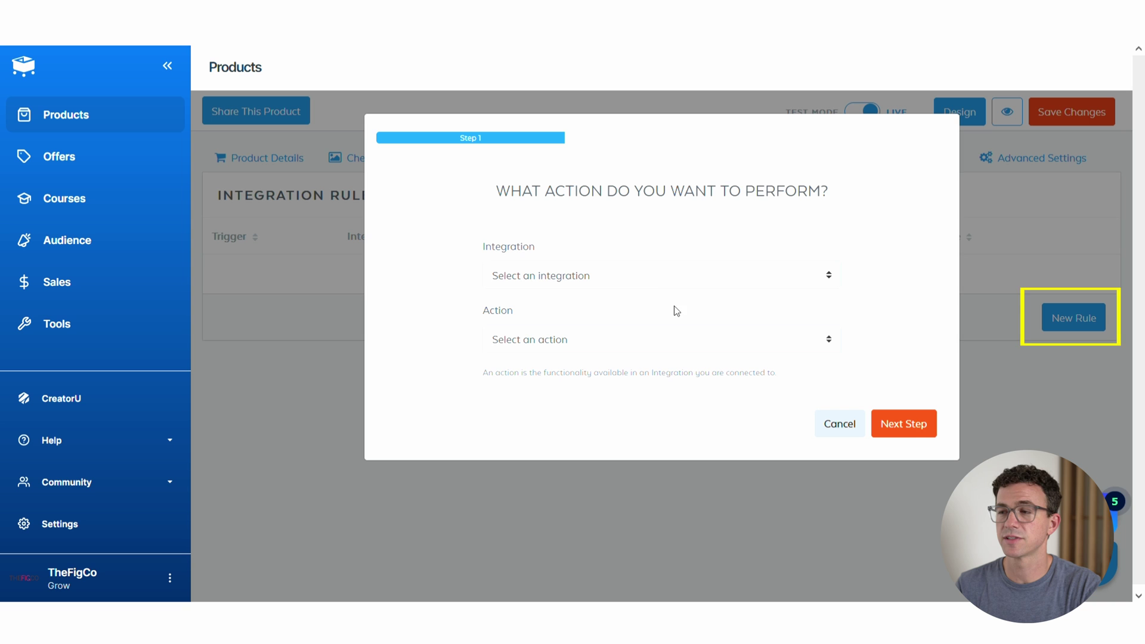
{"action": "left_click", "coordinate": [649, 332]}
{"action": "left_click", "coordinate": [648, 341]}
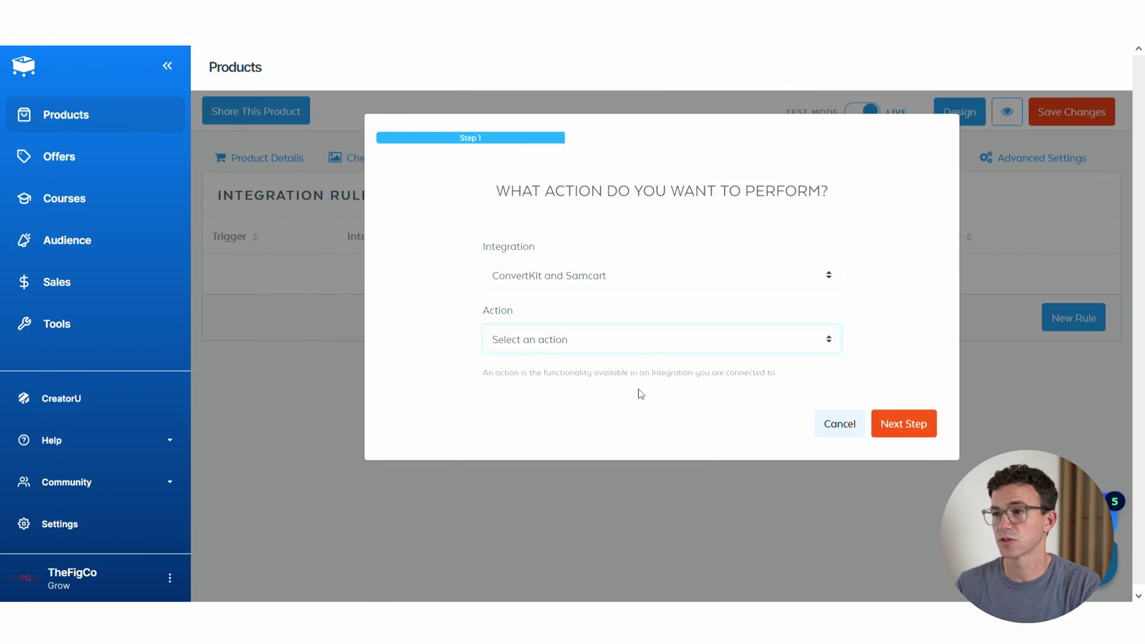
{"action": "left_click", "coordinate": [640, 393]}
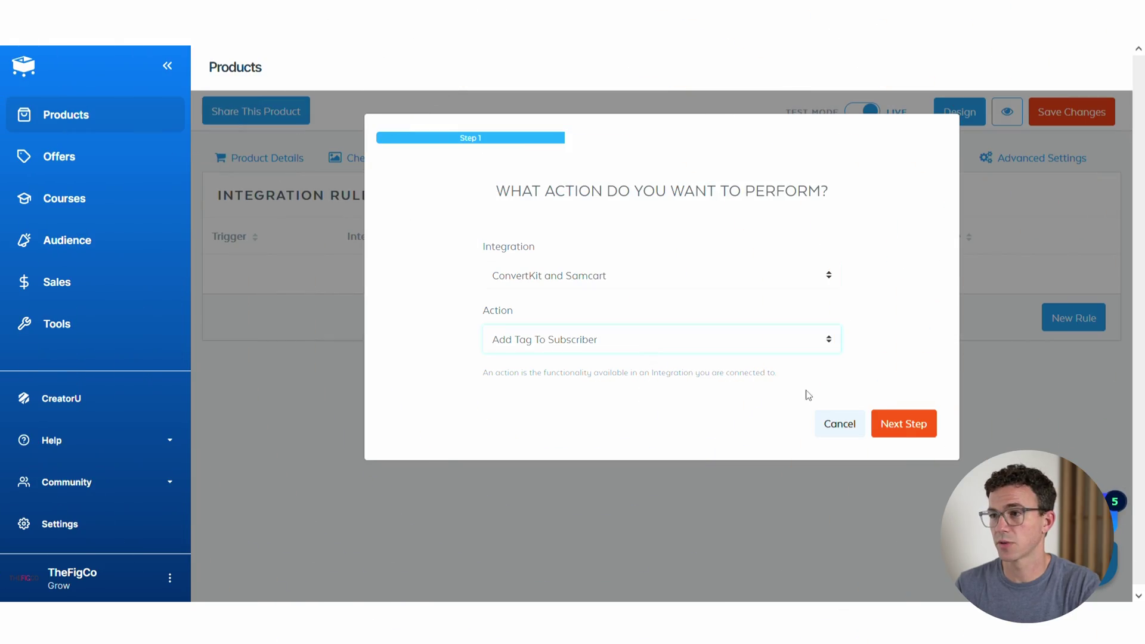
{"action": "left_click", "coordinate": [905, 425]}
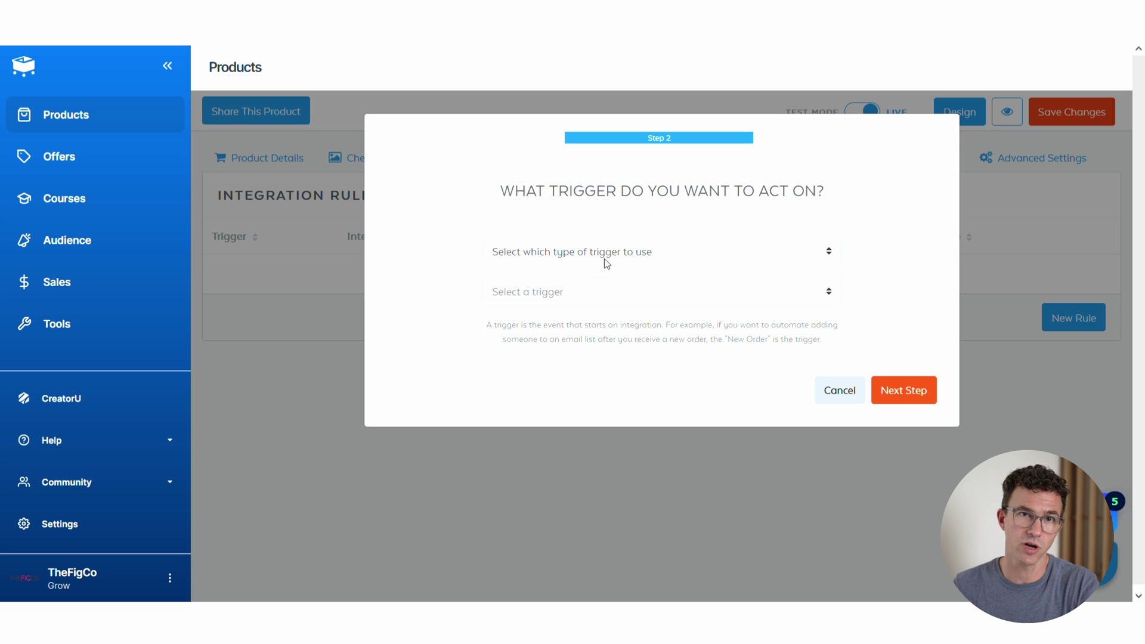
Trigger it on eCommerce Product Purchased, tag Student: YouTube Course, and submit the rule
{"action": "left_click", "coordinate": [603, 312]}
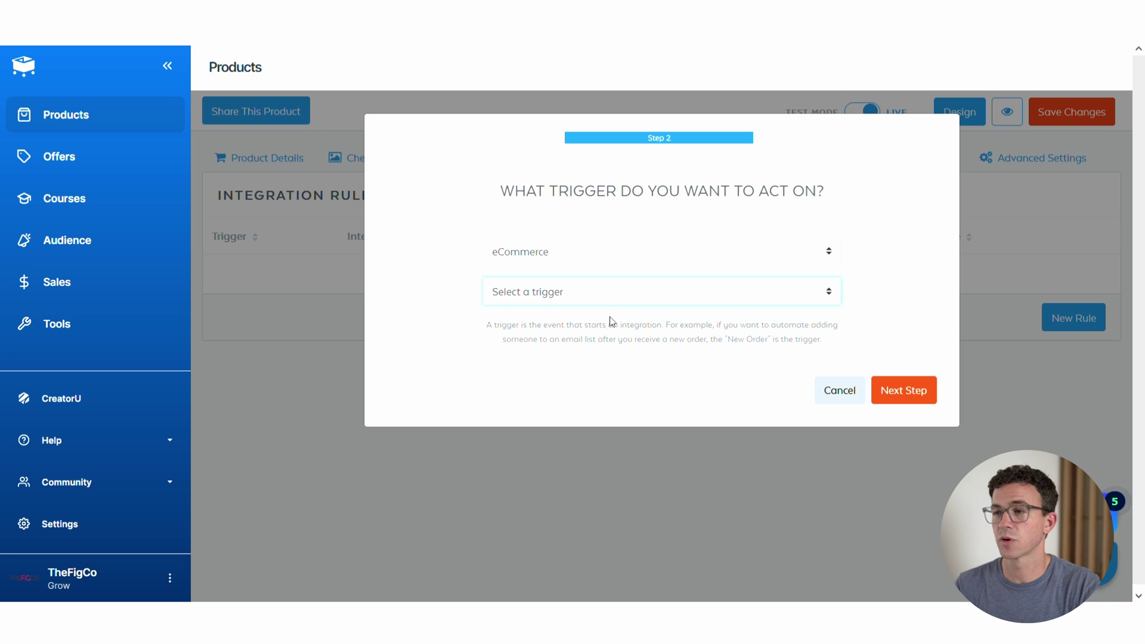
{"action": "left_click", "coordinate": [615, 348]}
{"action": "left_click", "coordinate": [912, 390]}
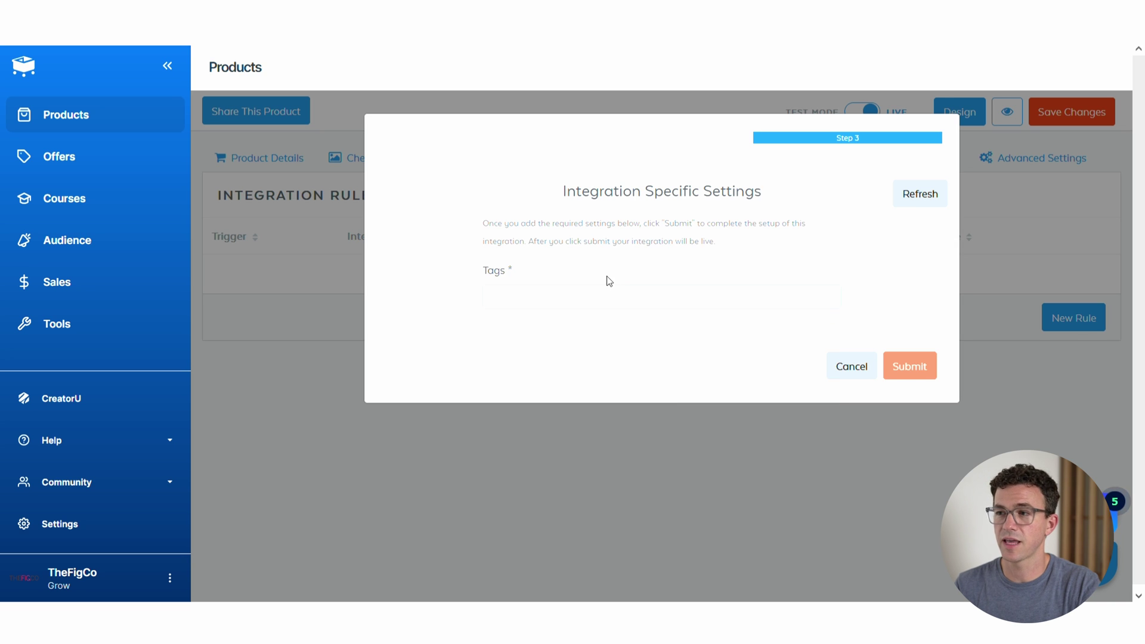
{"action": "left_click", "coordinate": [606, 281]}
{"action": "type", "text": "youtub"}
{"action": "left_click", "coordinate": [673, 439]}
{"action": "left_click", "coordinate": [919, 389]}
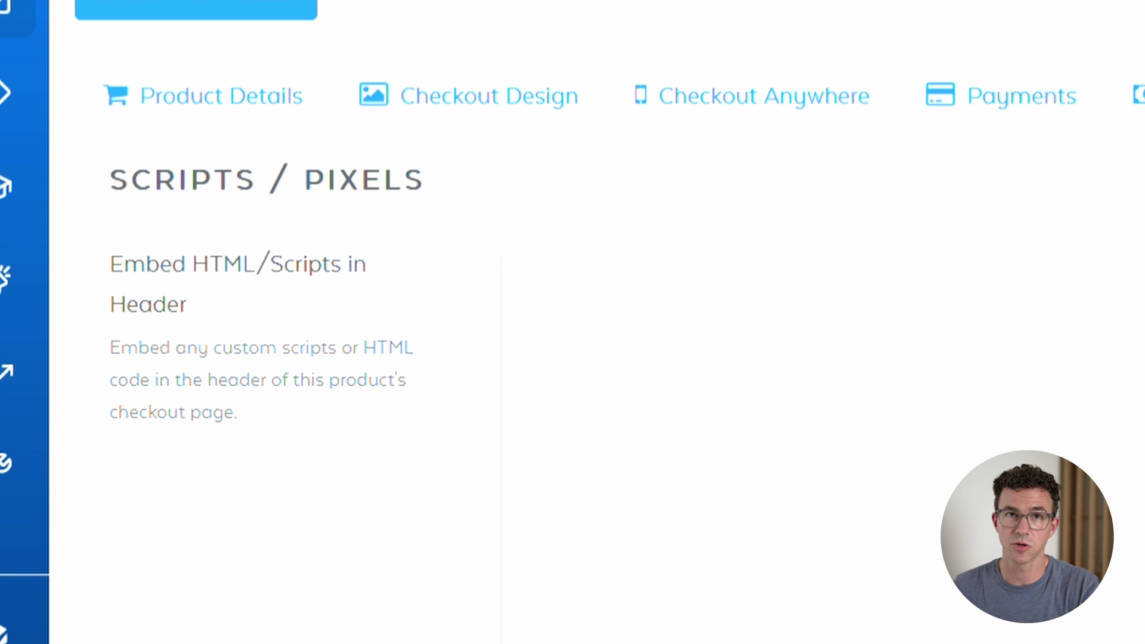
Allow the product to be given as a gift
{"action": "scroll", "coordinate": [463, 604], "scroll_direction": "down", "scroll_amount": 10}
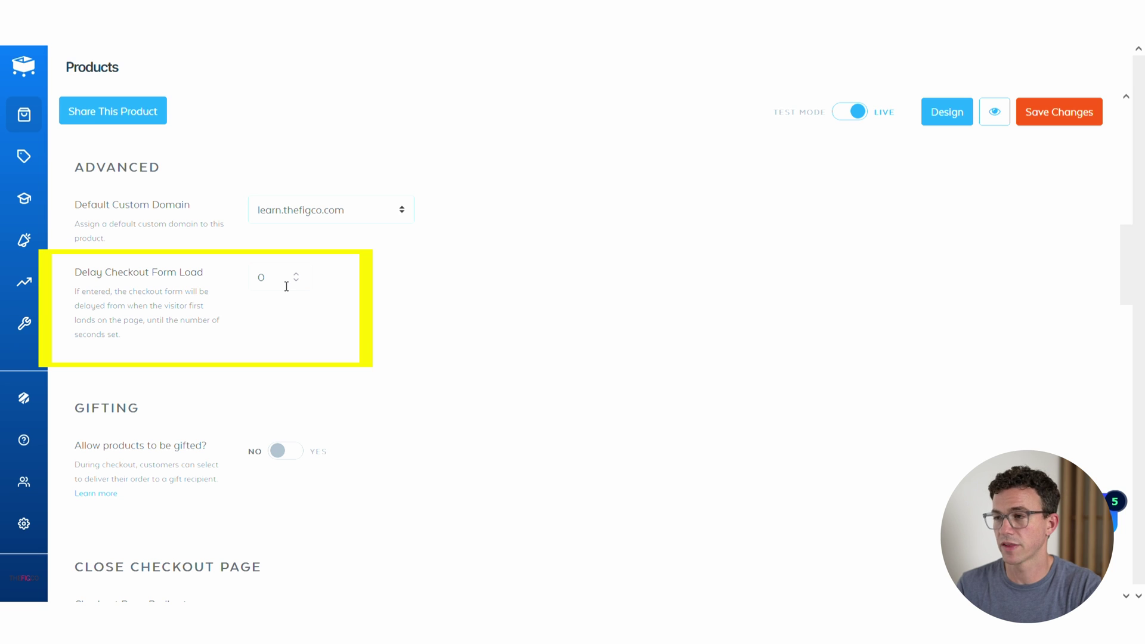
{"action": "left_click", "coordinate": [299, 458]}
{"action": "scroll", "coordinate": [299, 460], "scroll_direction": "down", "scroll_amount": 3}
{"action": "scroll", "coordinate": [298, 459], "scroll_direction": "down", "scroll_amount": 5}
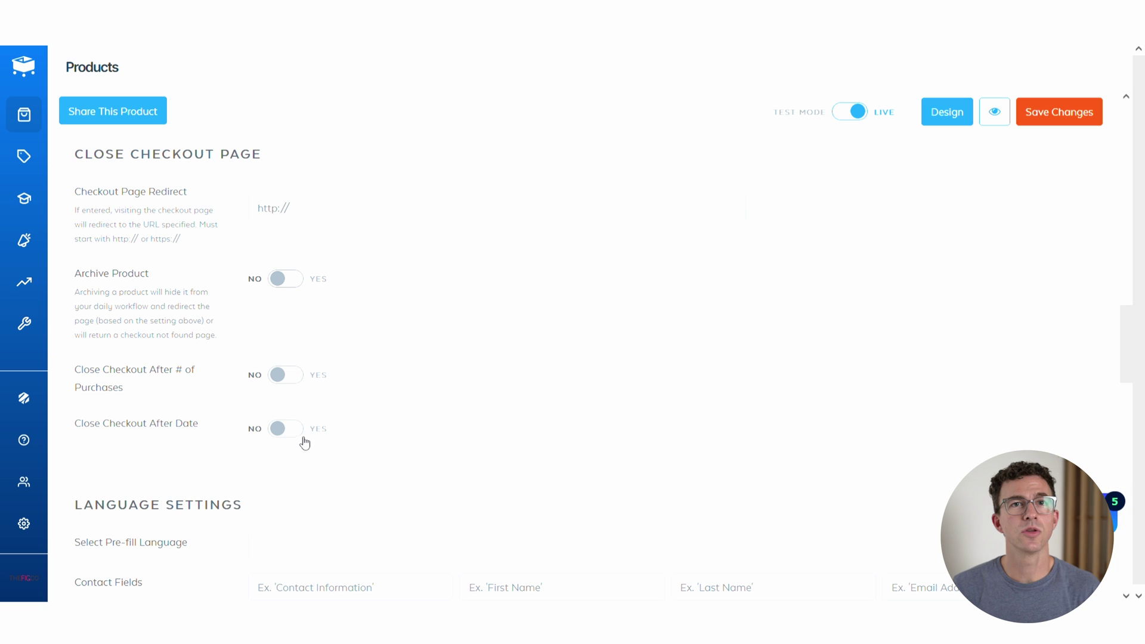
Enable Close Checkout After # of Purchases with 100 total purchases allowed
{"action": "left_click", "coordinate": [304, 375]}
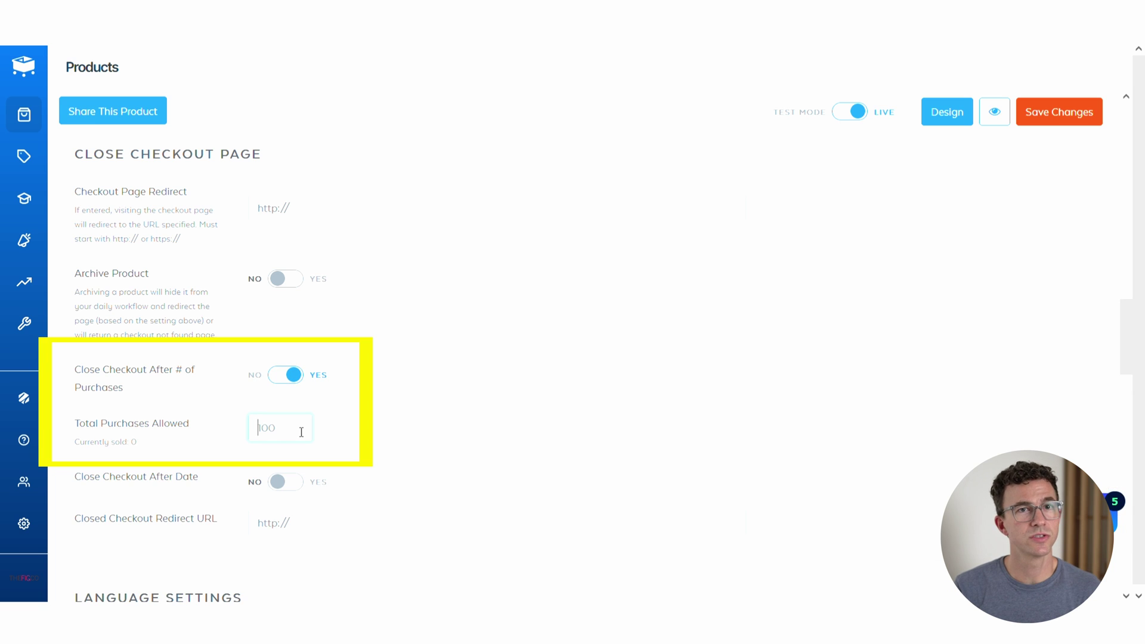
{"action": "type", "text": "100"}
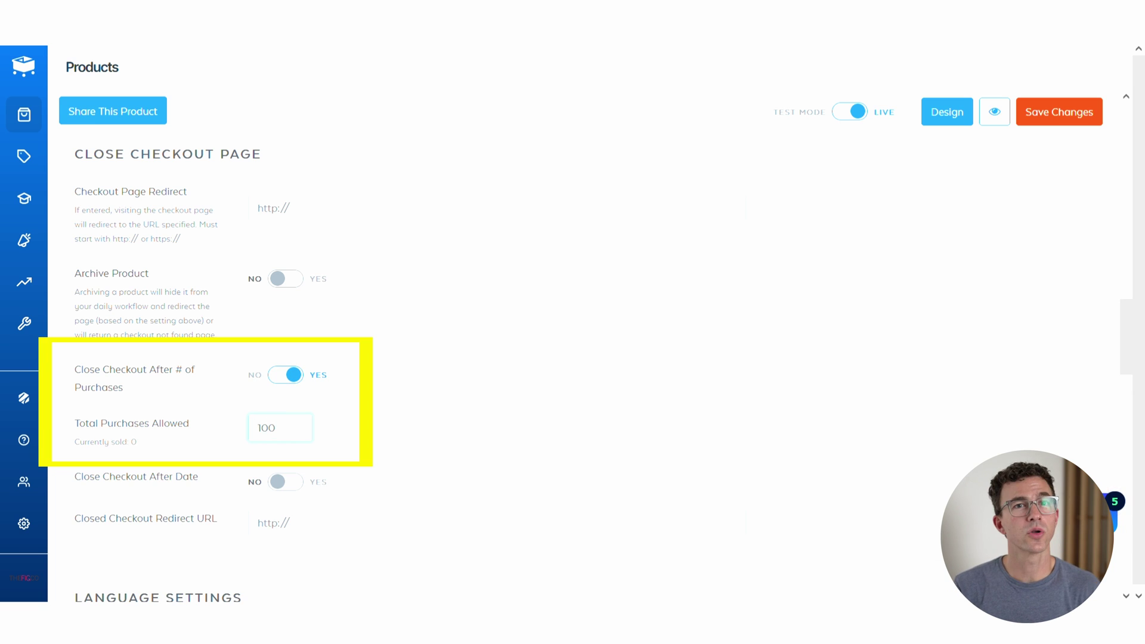
{"action": "left_click", "coordinate": [485, 397]}
{"action": "scroll", "coordinate": [487, 397], "scroll_direction": "down", "scroll_amount": 6}
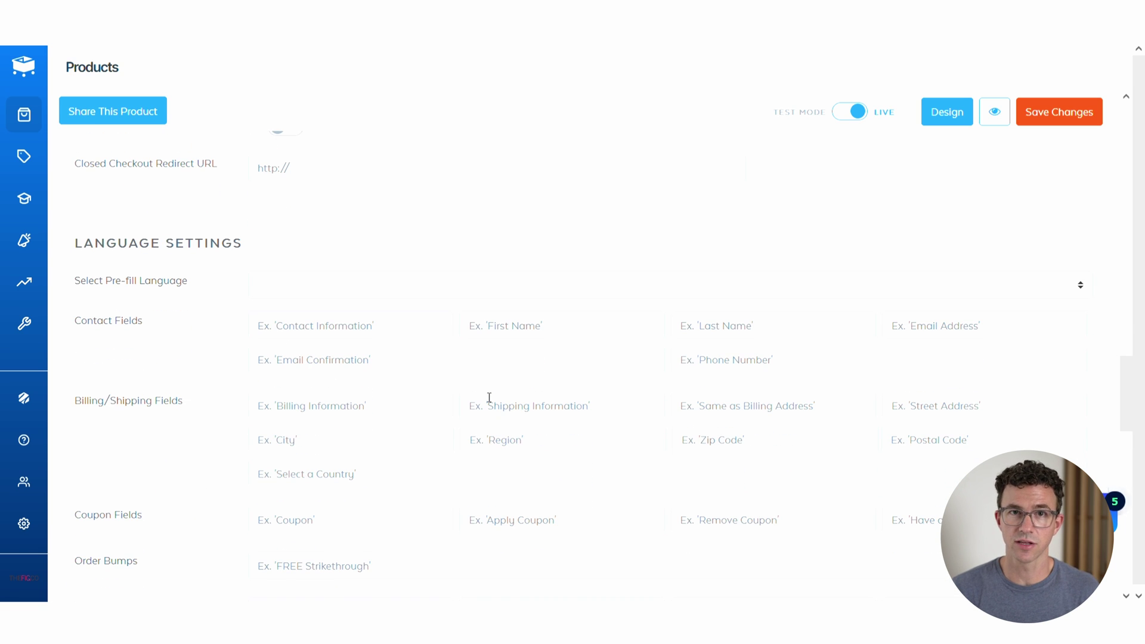
{"action": "scroll", "coordinate": [486, 398], "scroll_direction": "down", "scroll_amount": 1}
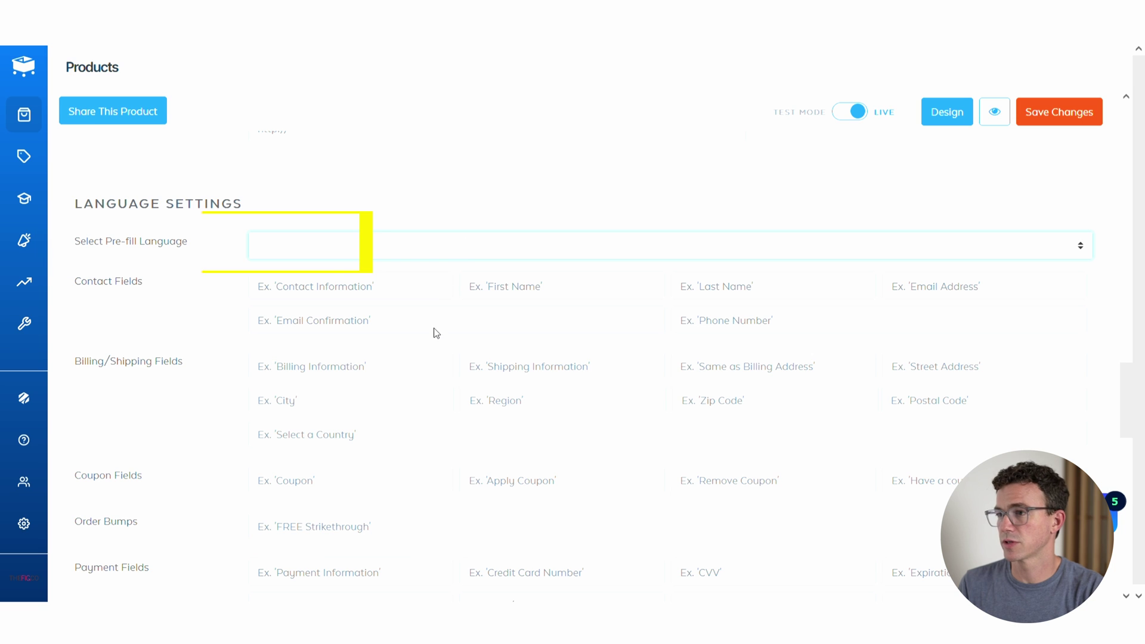
{"action": "scroll", "coordinate": [494, 233], "scroll_direction": "down", "scroll_amount": 1}
{"action": "scroll", "coordinate": [494, 233], "scroll_direction": "down", "scroll_amount": 10}
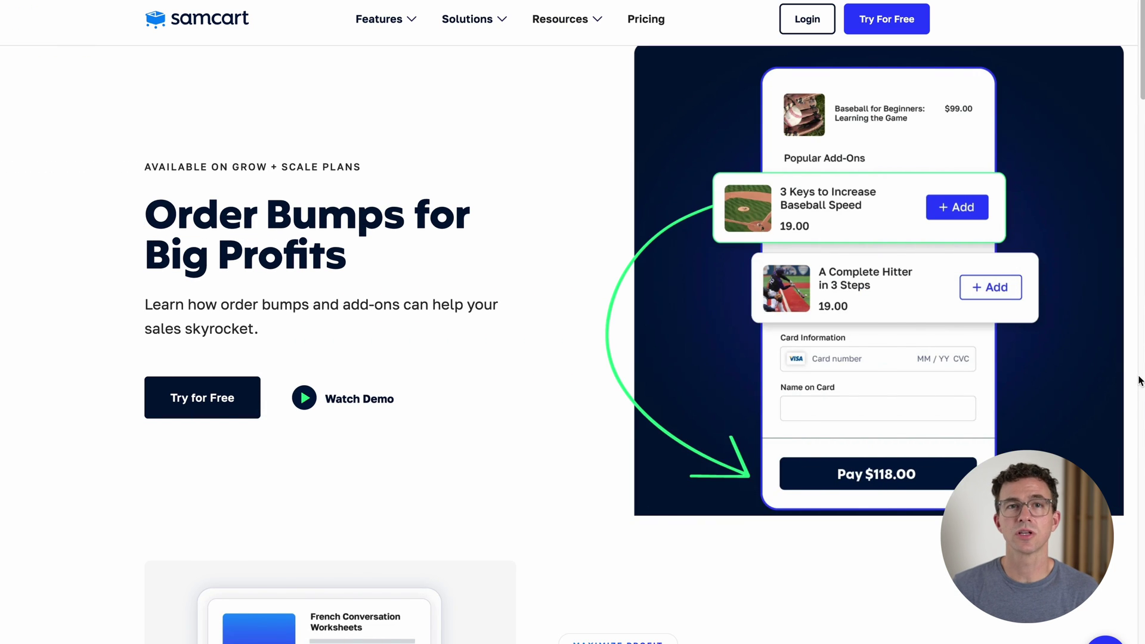
Scroll through the SamCart website's Order Bumps and One-Click Upsells feature pages
{"action": "scroll", "coordinate": [1139, 382], "scroll_direction": "down", "scroll_amount": 7}
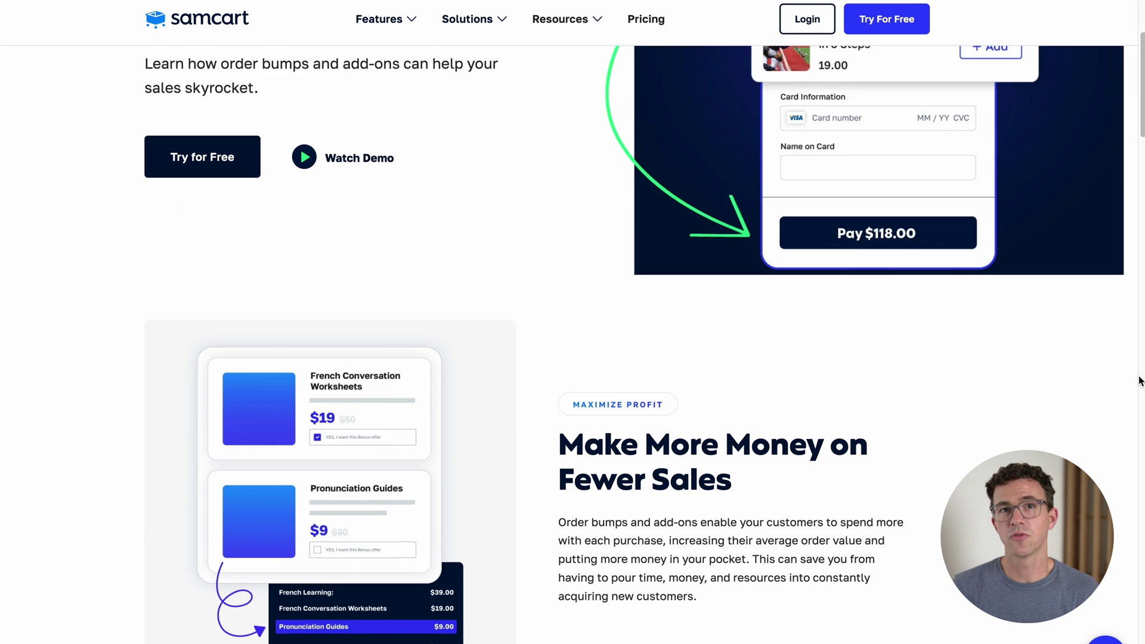
{"action": "scroll", "coordinate": [1140, 381], "scroll_direction": "down", "scroll_amount": 3}
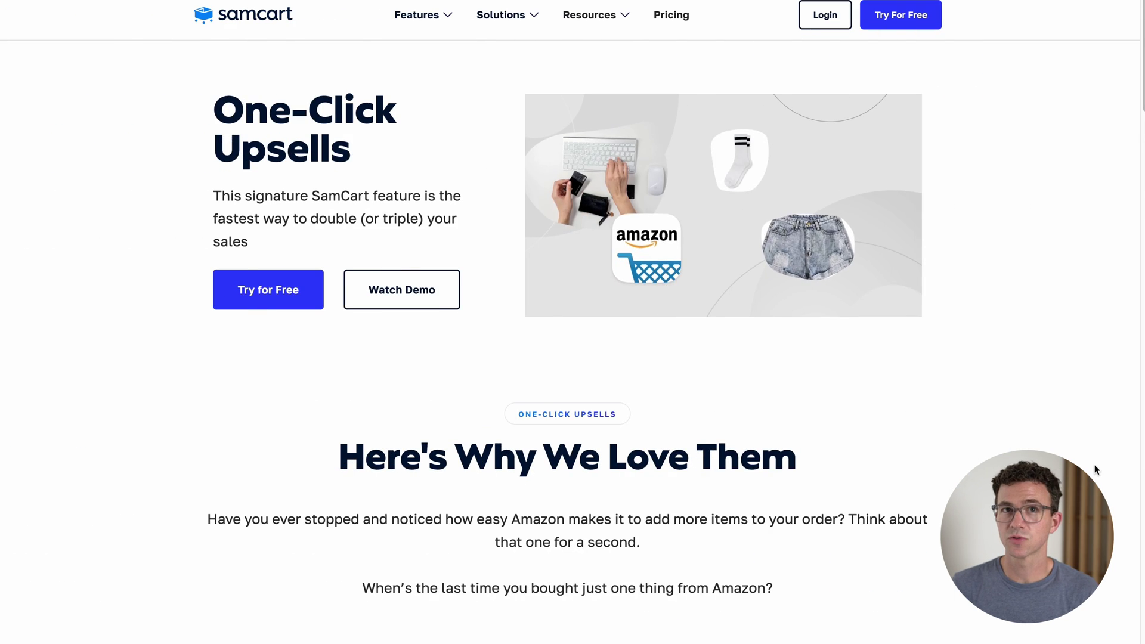
{"action": "scroll", "coordinate": [1096, 469], "scroll_direction": "down", "scroll_amount": 10}
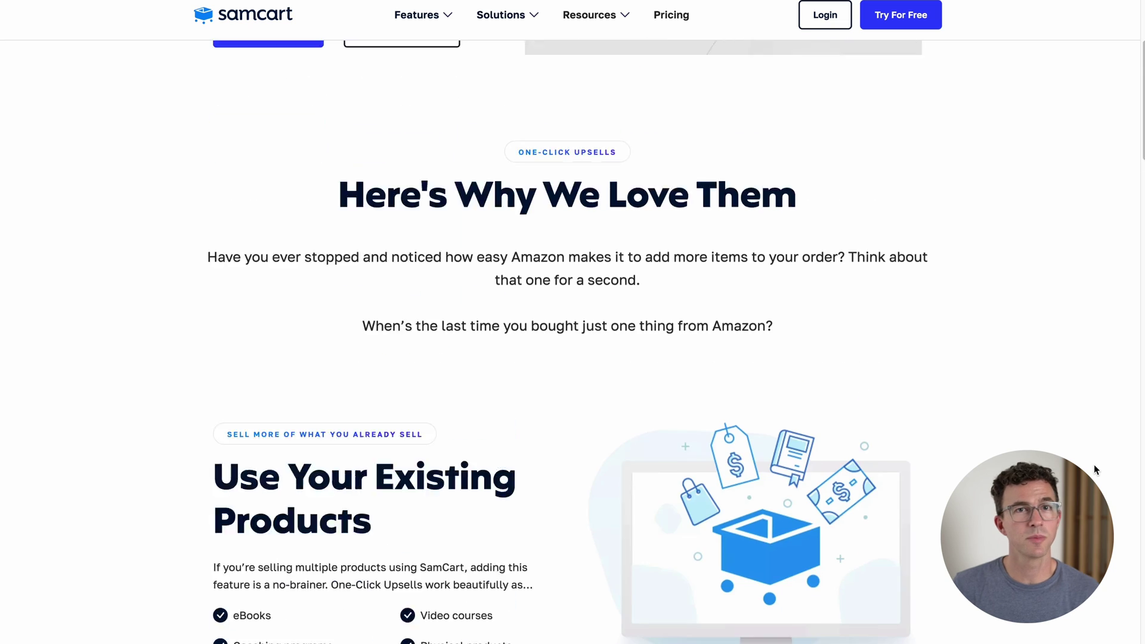
{"action": "scroll", "coordinate": [1095, 470], "scroll_direction": "down", "scroll_amount": 15}
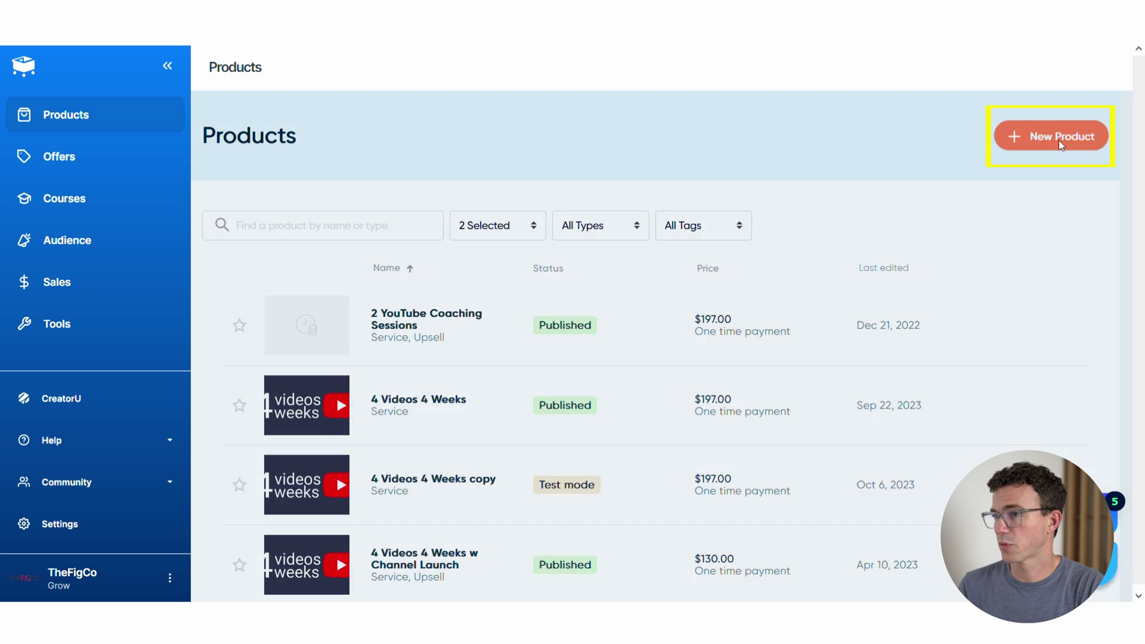
Create the product 'CapCut Video Editing Expert' priced at 67
{"action": "left_click", "coordinate": [1058, 141]}
{"action": "type", "text": "CapCut Video Editing Expert"}
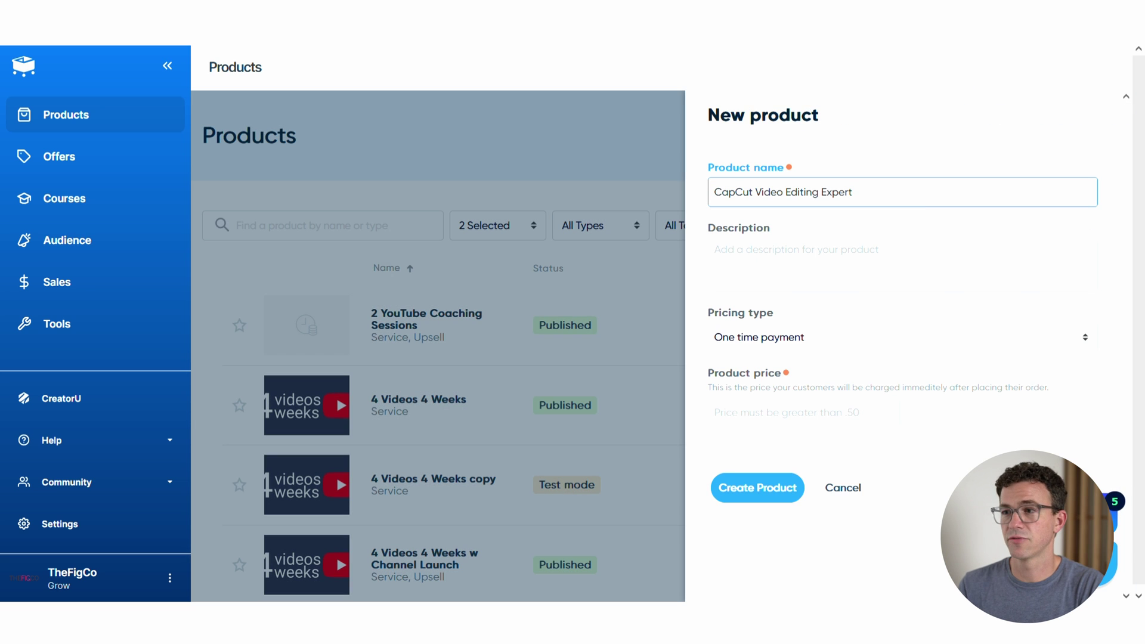
{"action": "left_click", "coordinate": [849, 418]}
{"action": "type", "text": "67"}
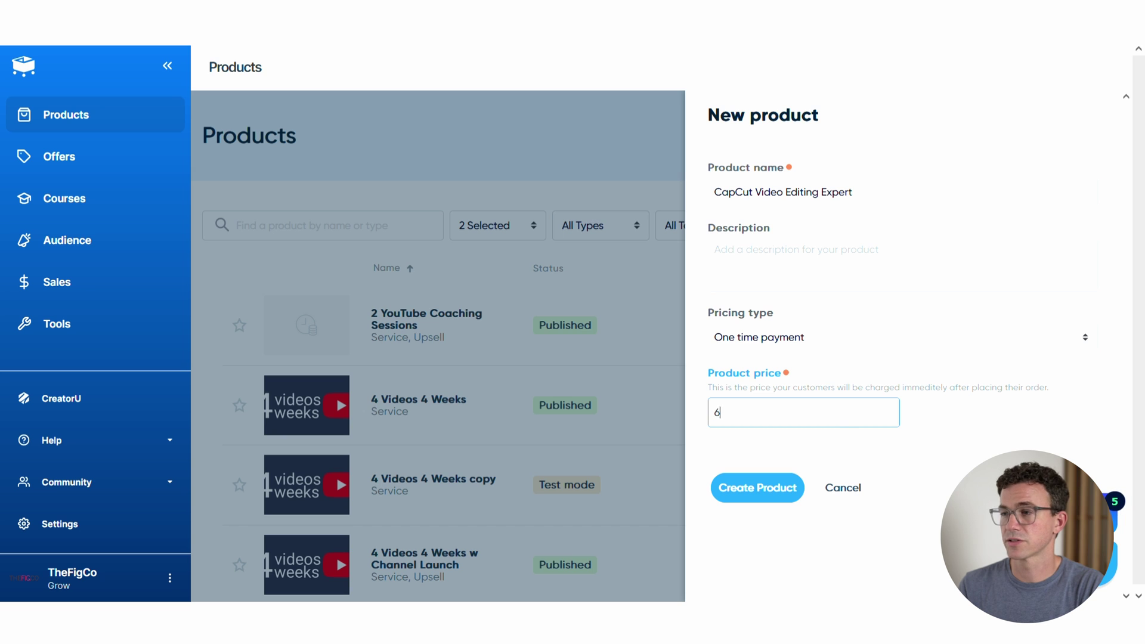
{"action": "left_click", "coordinate": [758, 488]}
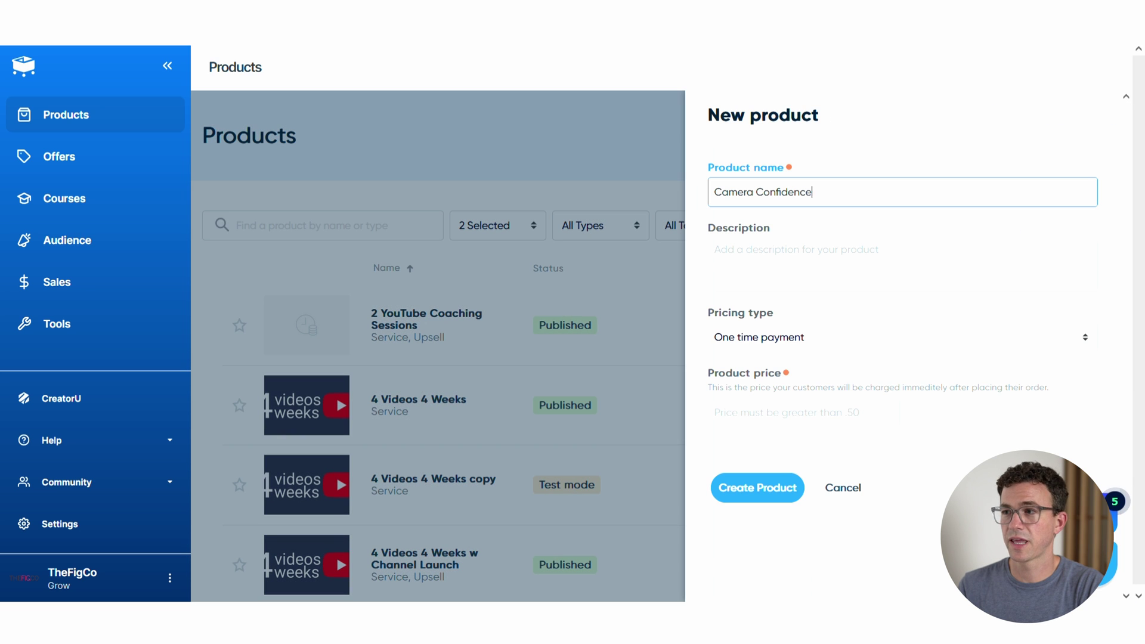
Create the 'Camera Confidence 101' product and begin entering its price
{"action": "type", "text": "101"}
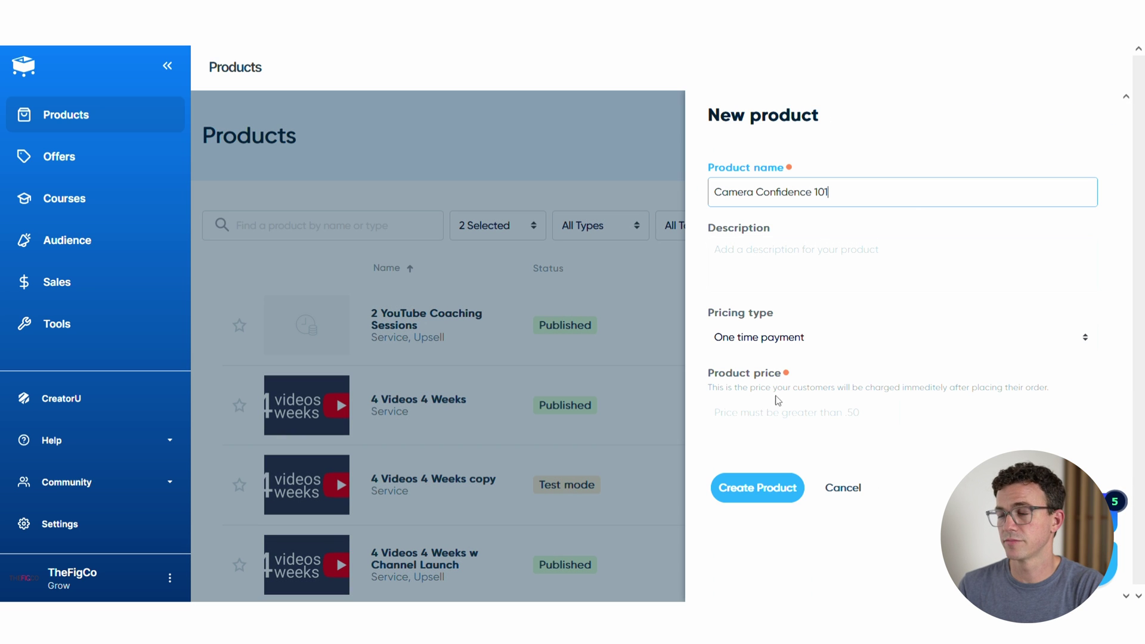
{"action": "left_click", "coordinate": [804, 412]}
{"action": "type", "text": "1"}
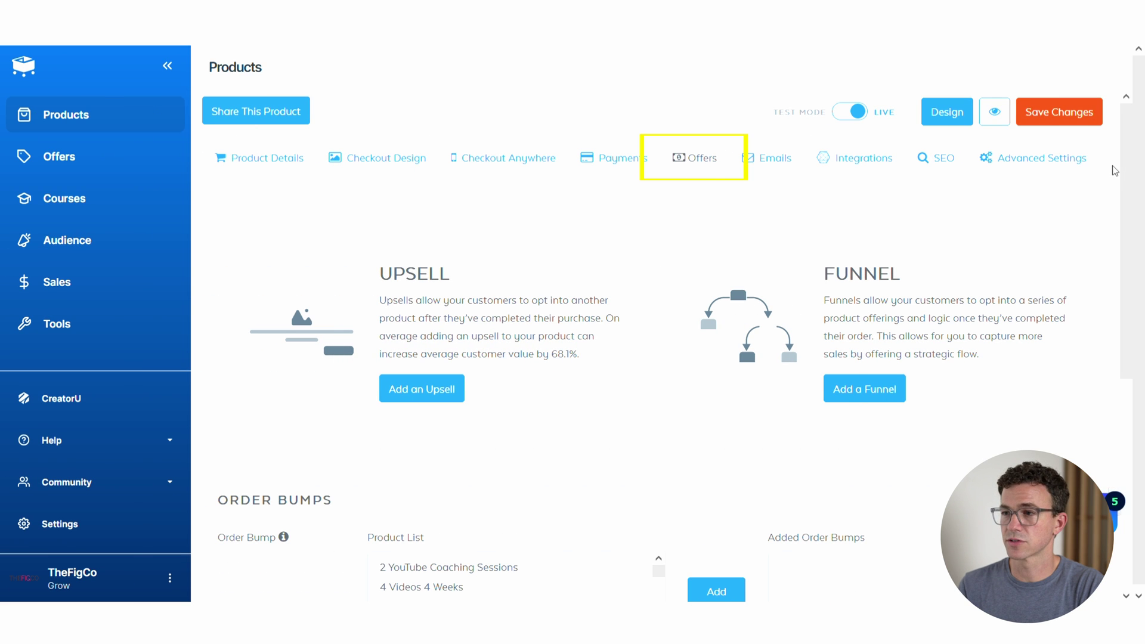
Add CapCut Video Editing Expert and Camera Confidence 101 as order bumps
{"action": "scroll", "coordinate": [1130, 165], "scroll_direction": "down", "scroll_amount": 5}
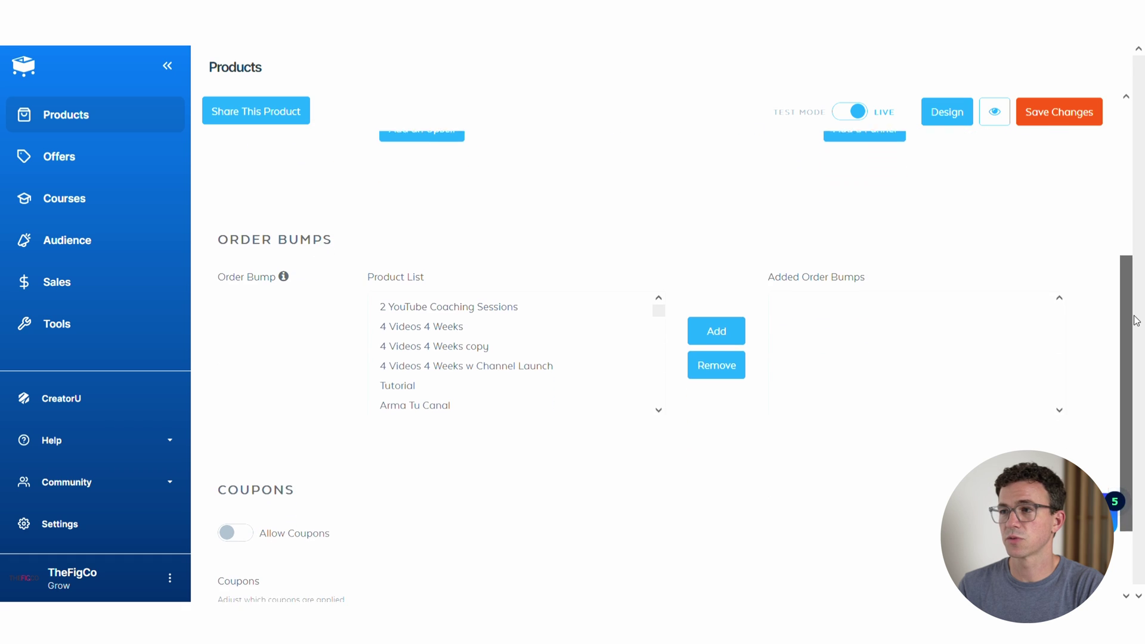
{"action": "left_click_drag", "start_coordinate": [657, 299], "coordinate": [657, 400]}
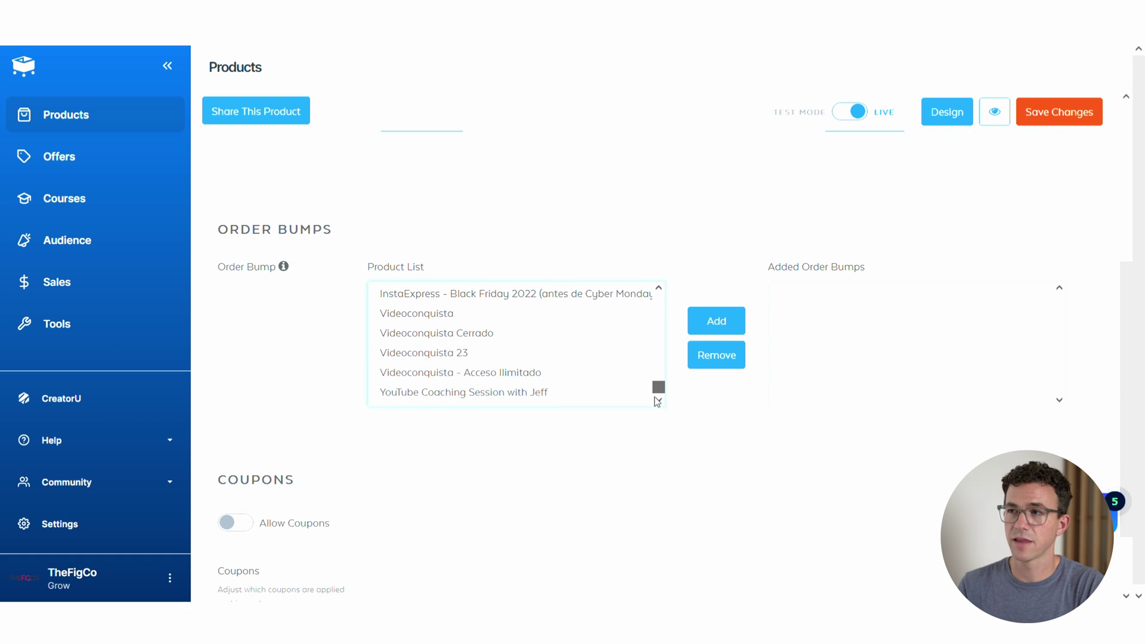
{"action": "scroll", "coordinate": [594, 304], "scroll_direction": "up", "scroll_amount": 10}
{"action": "left_click", "coordinate": [593, 305]}
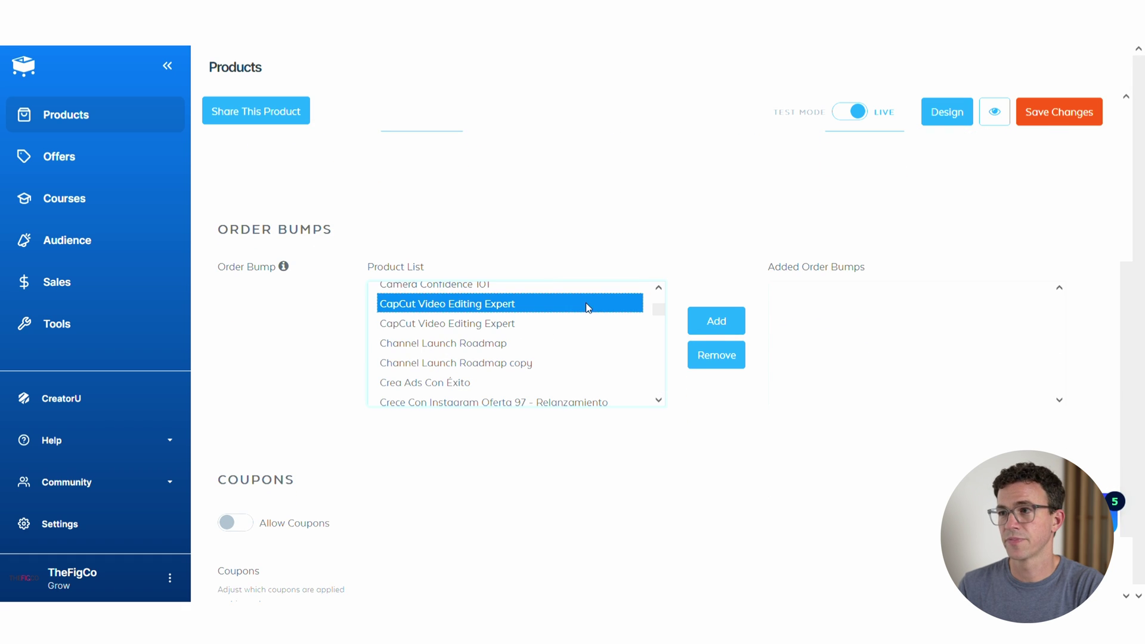
{"action": "left_click", "coordinate": [714, 321]}
{"action": "left_click", "coordinate": [620, 298]}
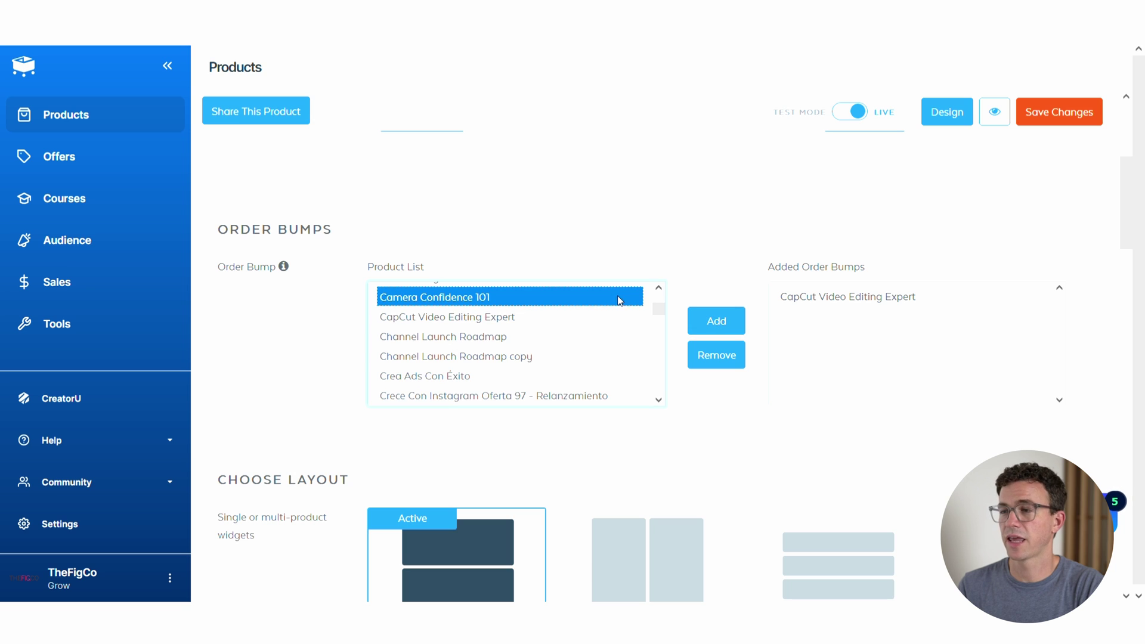
{"action": "left_click", "coordinate": [704, 321]}
Preview the order bump design templates, apply SIMPLE, and switch to rounded buttons
{"action": "scroll", "coordinate": [1135, 234], "scroll_direction": "down", "scroll_amount": 6}
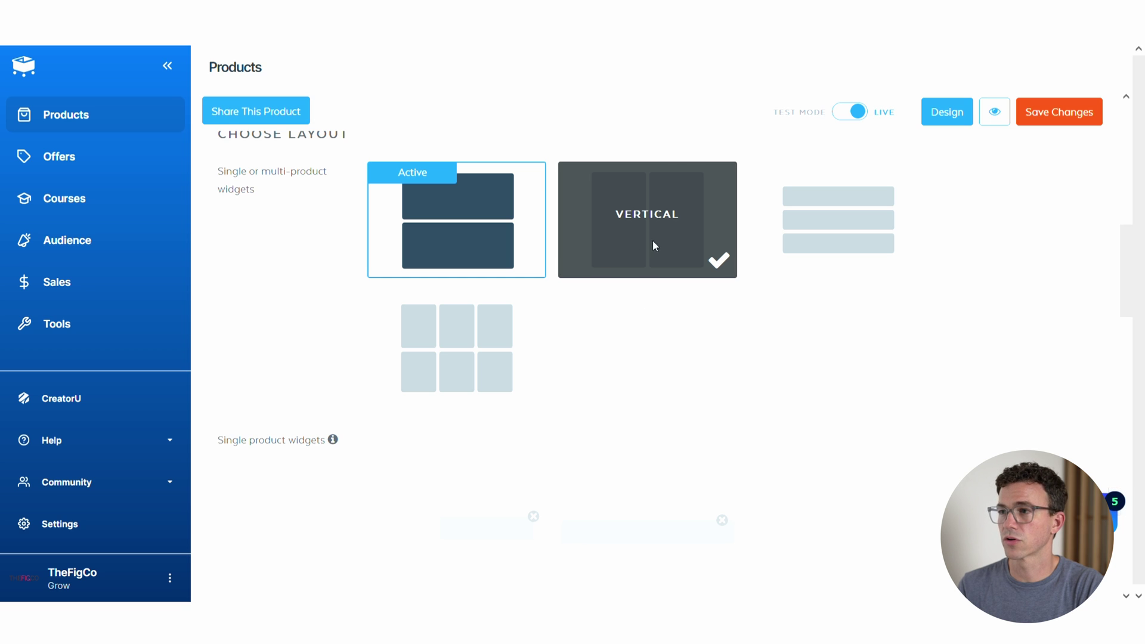
{"action": "scroll", "coordinate": [1127, 318], "scroll_direction": "down", "scroll_amount": 4}
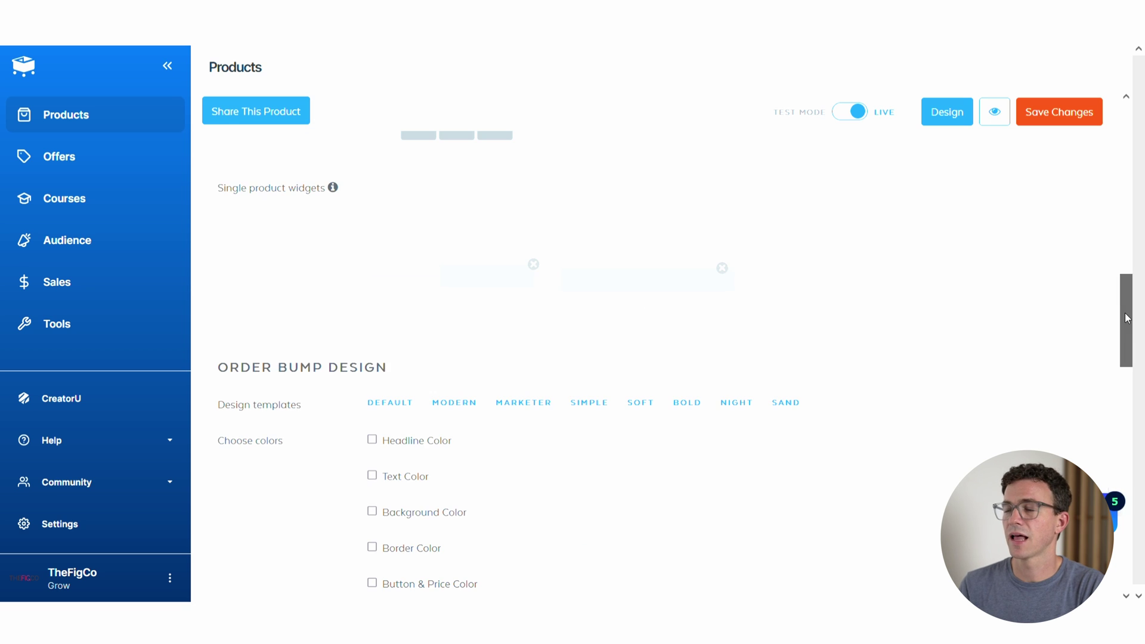
{"action": "left_click_drag", "start_coordinate": [1127, 318], "coordinate": [1128, 368]}
{"action": "left_click", "coordinate": [465, 154]}
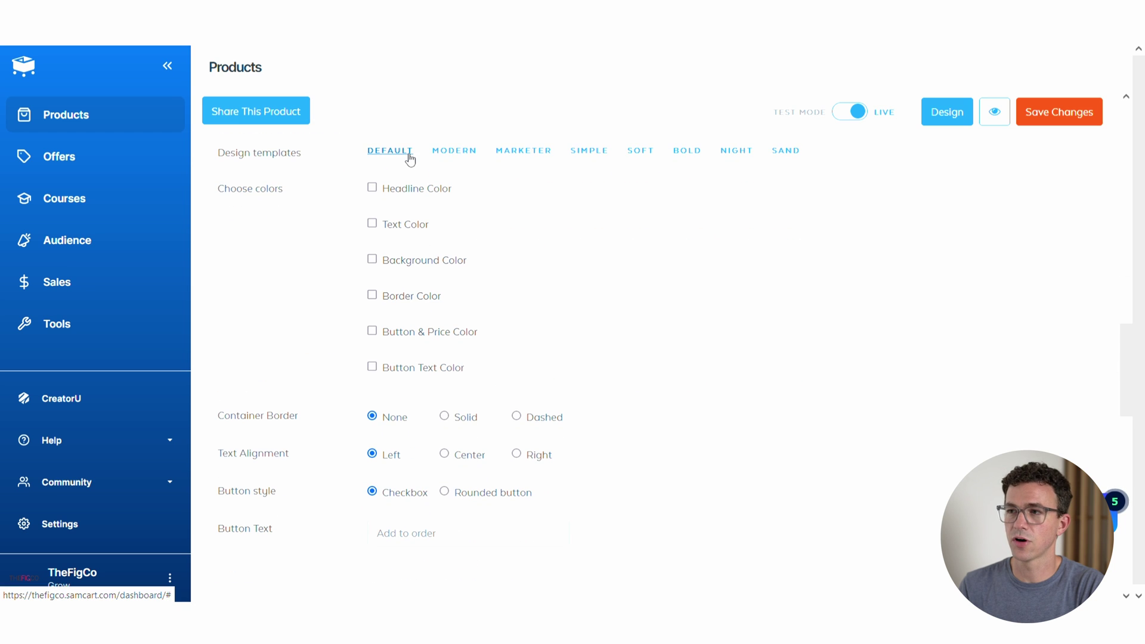
{"action": "left_click", "coordinate": [544, 156]}
{"action": "left_click", "coordinate": [592, 151]}
{"action": "left_click", "coordinate": [649, 156]}
{"action": "left_click", "coordinate": [686, 154]}
{"action": "left_click", "coordinate": [731, 153]}
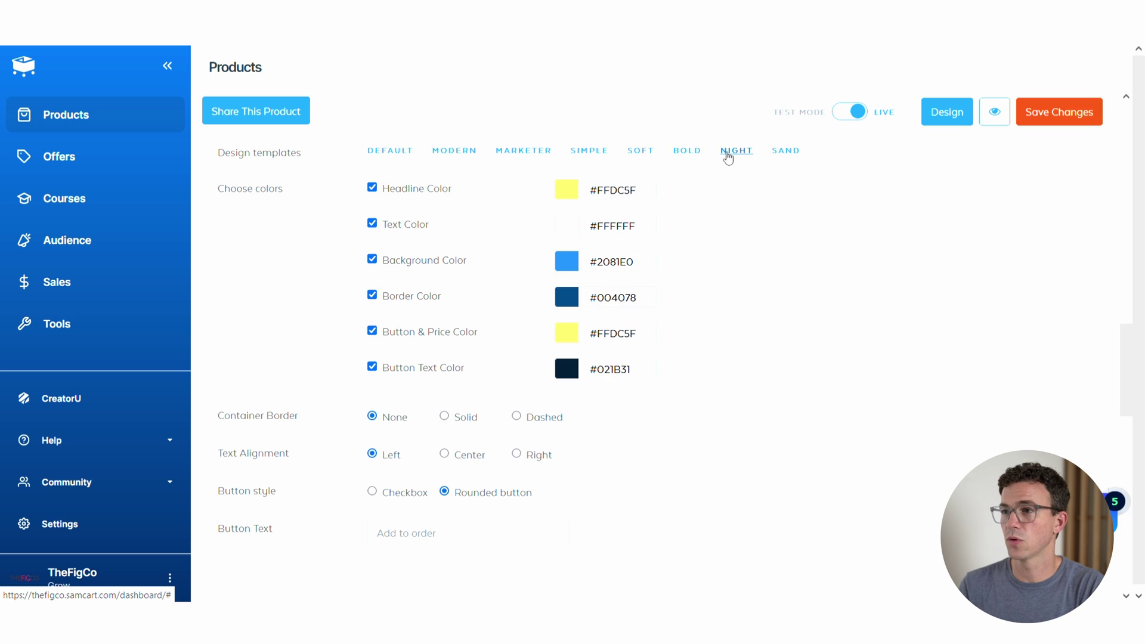
{"action": "left_click", "coordinate": [782, 154]}
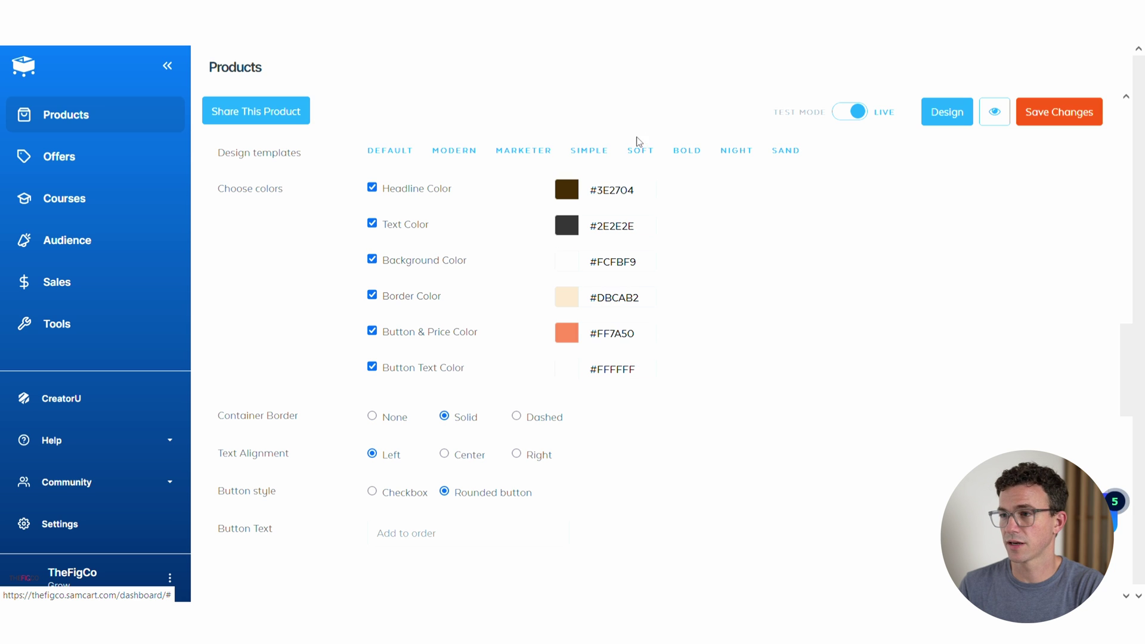
{"action": "left_click", "coordinate": [605, 153]}
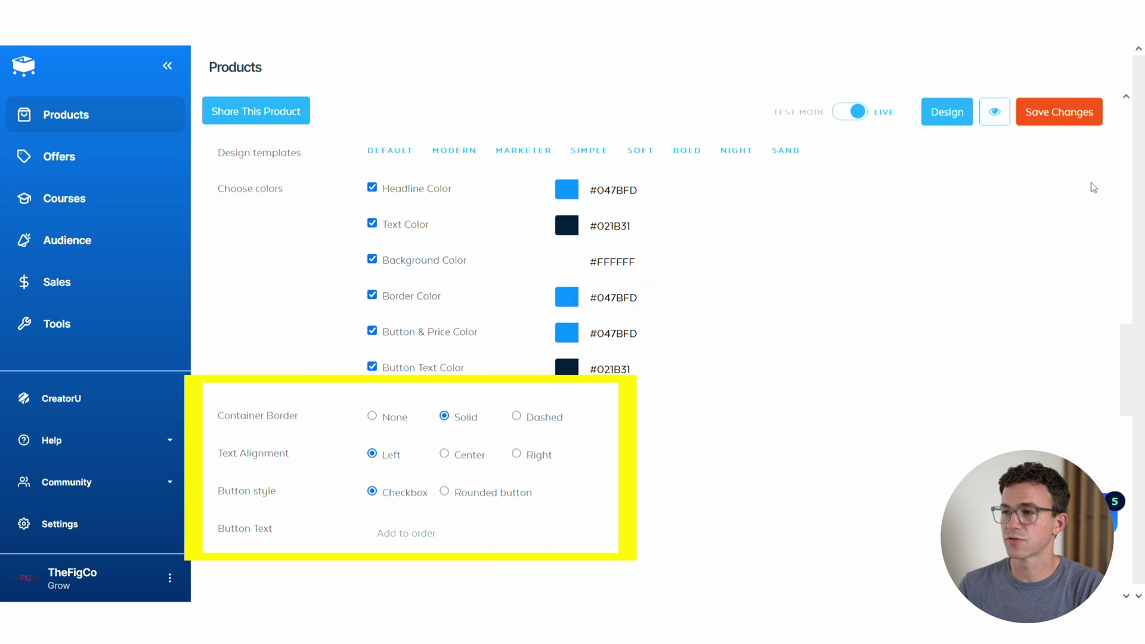
{"action": "left_click_drag", "start_coordinate": [1126, 346], "coordinate": [1134, 387]}
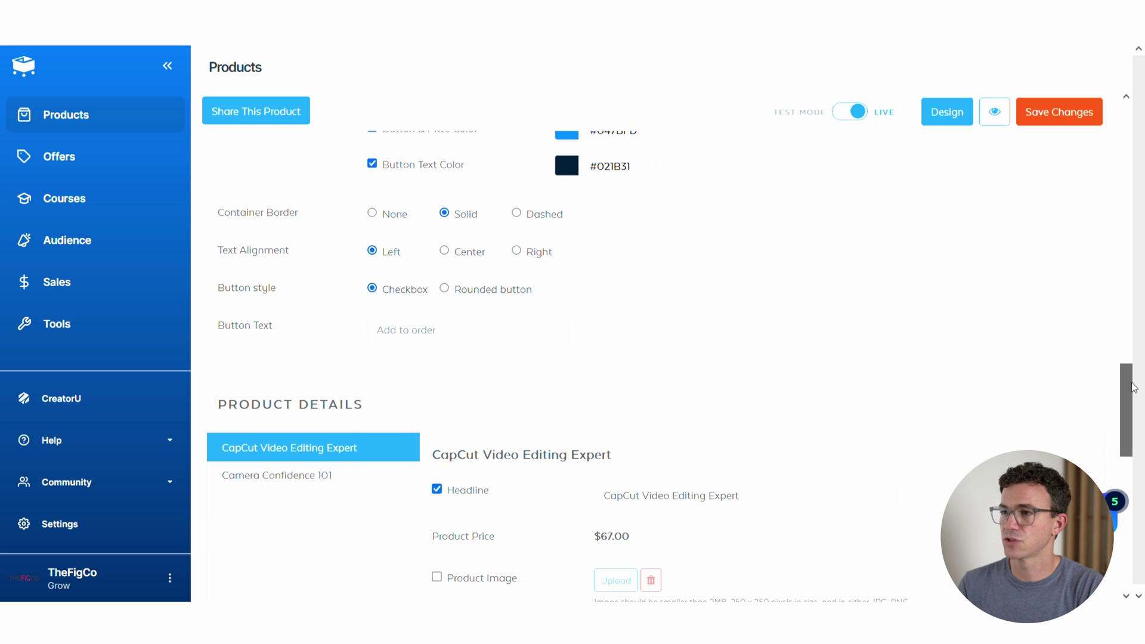
{"action": "left_click", "coordinate": [445, 288]}
Paste descriptions into the CapCut and Camera Confidence 101 bumps and review the checkout preview
{"action": "scroll", "coordinate": [698, 408], "scroll_direction": "down", "scroll_amount": 6}
{"action": "left_click", "coordinate": [698, 408]}
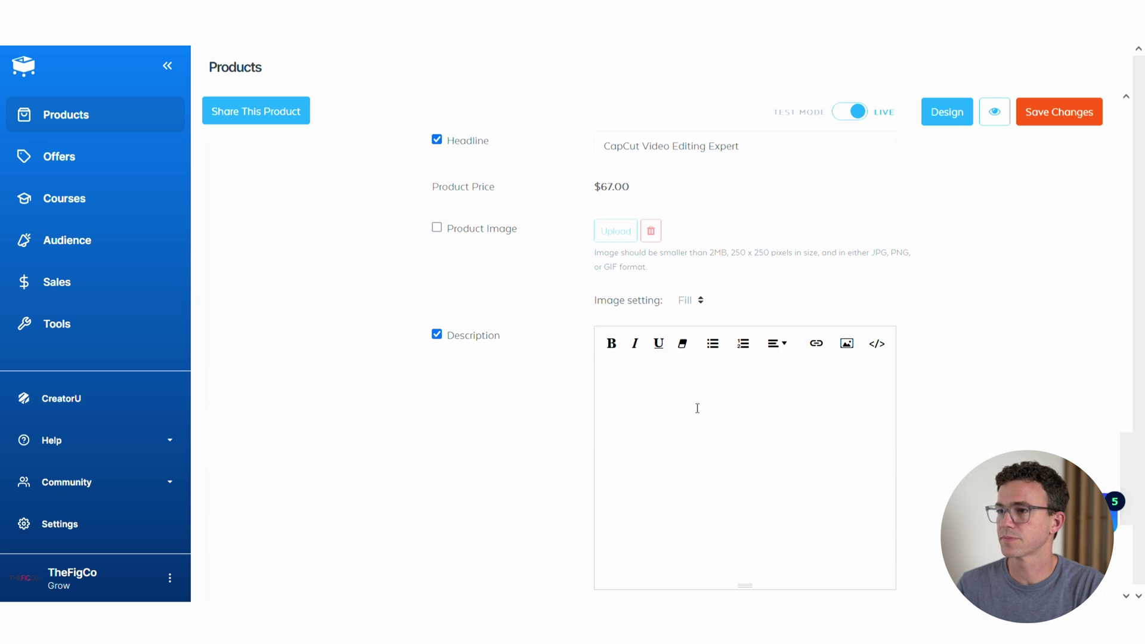
{"action": "type", "text": "Learn all you need to know about editing with CapCut on your phone and your desktop. Find out how to make your videos look fresh and creative with small tricks we will share with you."}
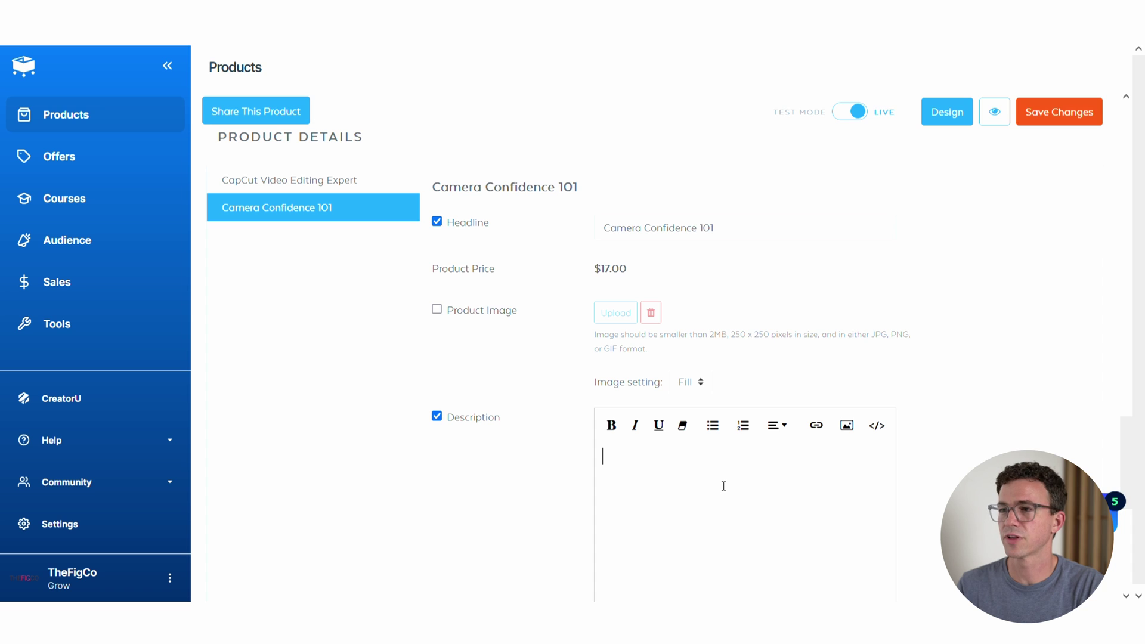
{"action": "left_click", "coordinate": [723, 486]}
{"action": "type", "text": "Learn how to relax and be confident on camera, how to write scripts that capture viewer's attention, and what tricks you can use to become an expert in talking in front of the camera."}
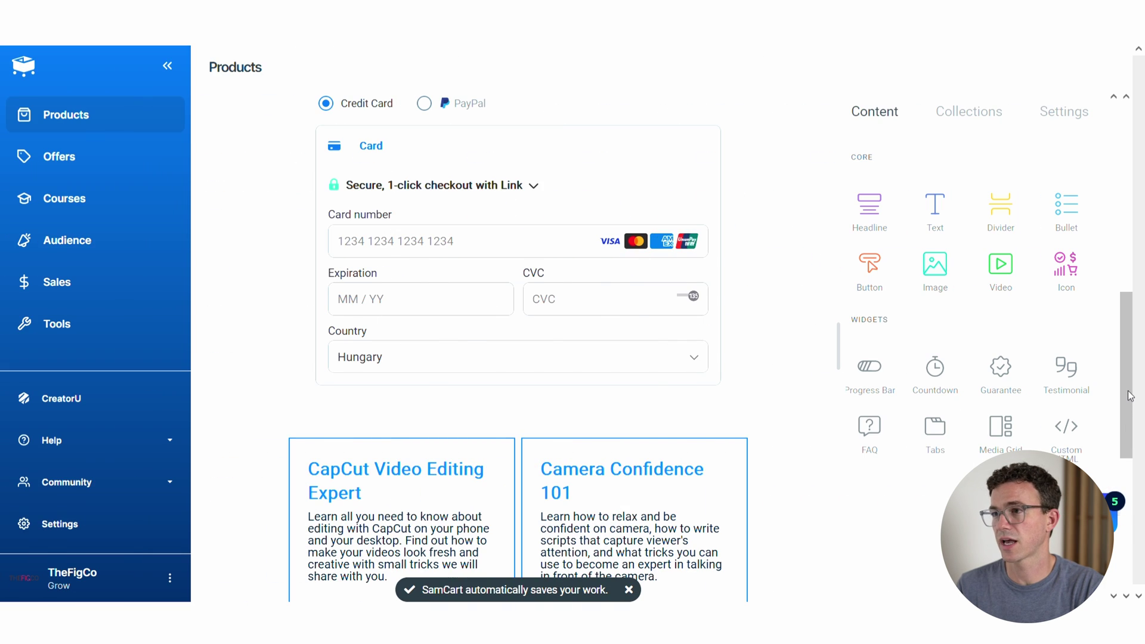
{"action": "left_click_drag", "start_coordinate": [1131, 397], "coordinate": [1136, 473]}
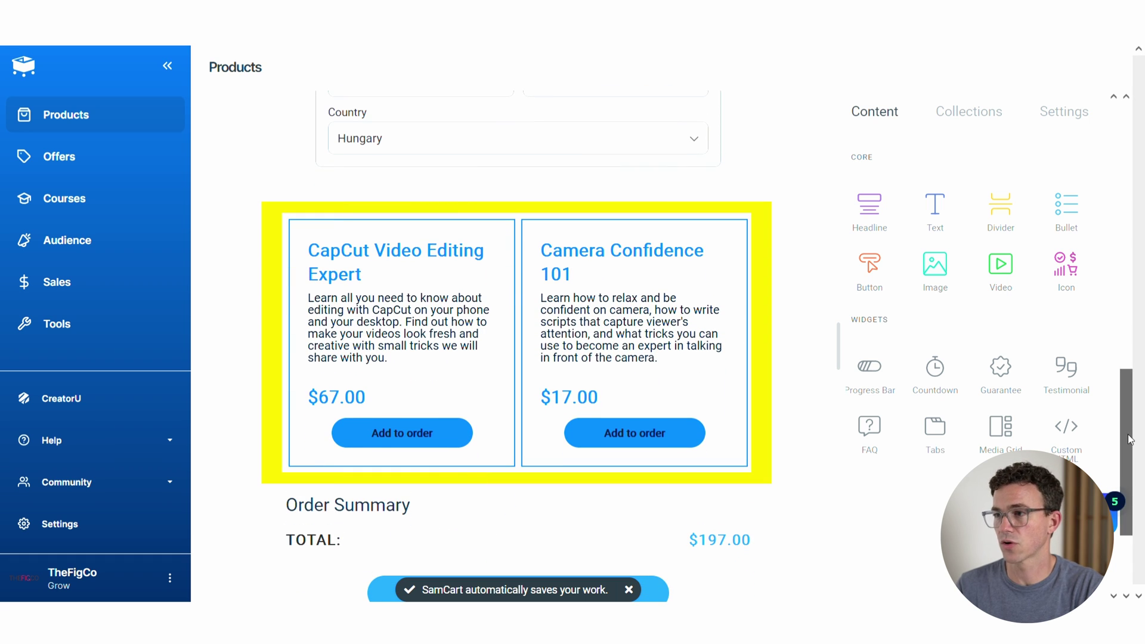
{"action": "scroll", "coordinate": [1130, 459], "scroll_direction": "down", "scroll_amount": 2}
{"action": "left_click_drag", "start_coordinate": [1131, 459], "coordinate": [1131, 463]}
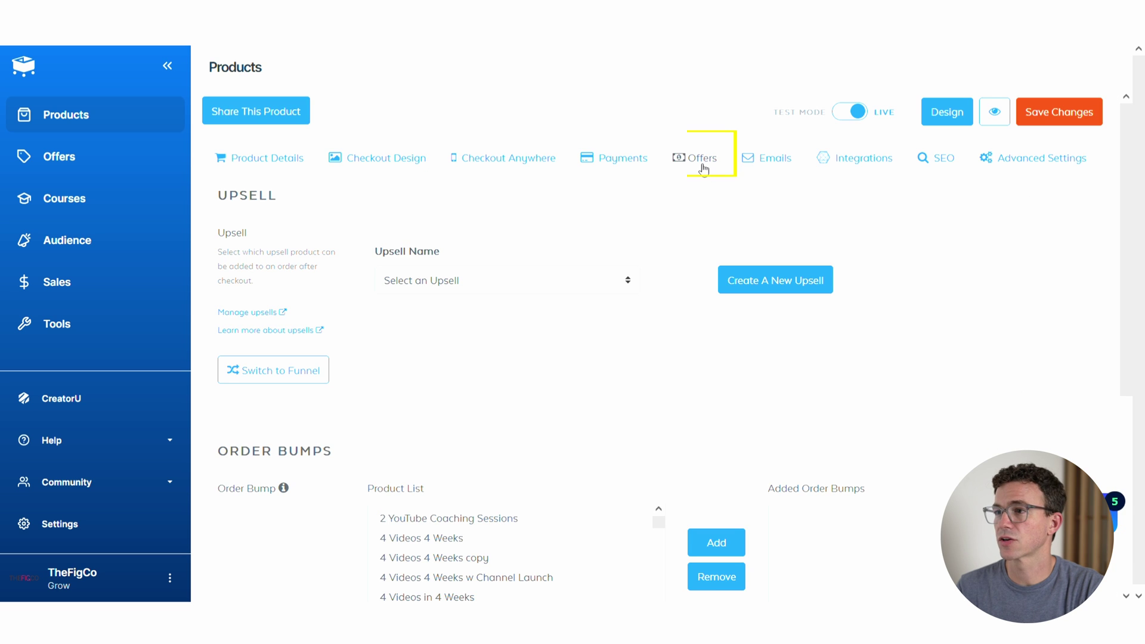
Create a 'Coaching Session' upsell based on the Coaching Session – $197.00 product
{"action": "left_click", "coordinate": [793, 284]}
{"action": "left_click", "coordinate": [920, 190]}
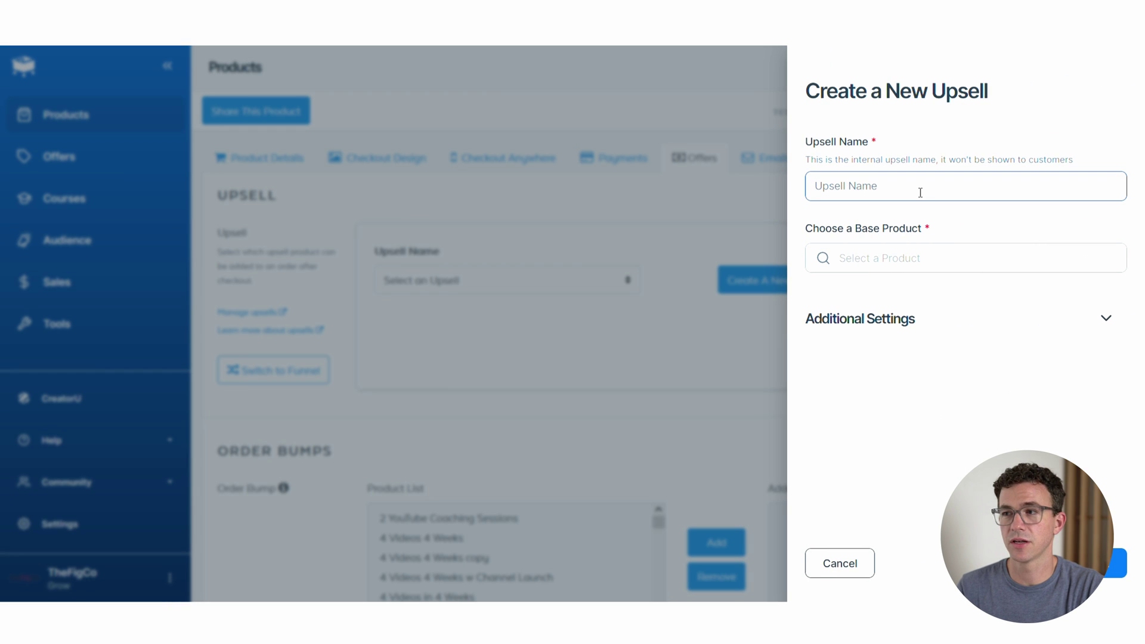
{"action": "left_click", "coordinate": [1004, 265]}
{"action": "left_click_drag", "start_coordinate": [1119, 309], "coordinate": [1094, 478]}
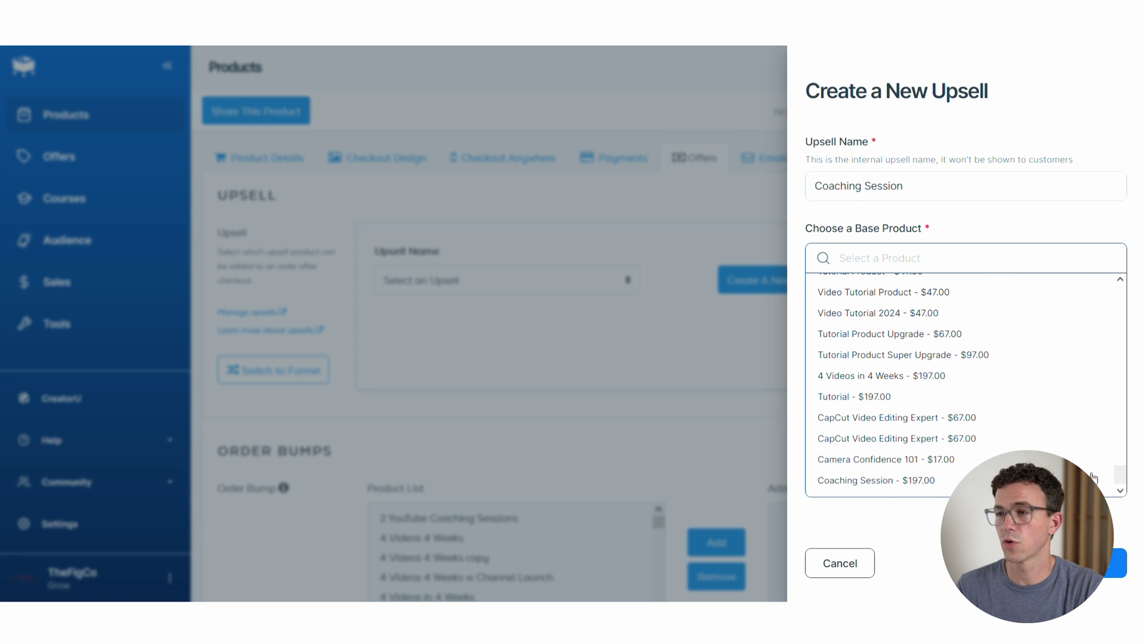
{"action": "left_click", "coordinate": [876, 480]}
{"action": "left_click", "coordinate": [1119, 563]}
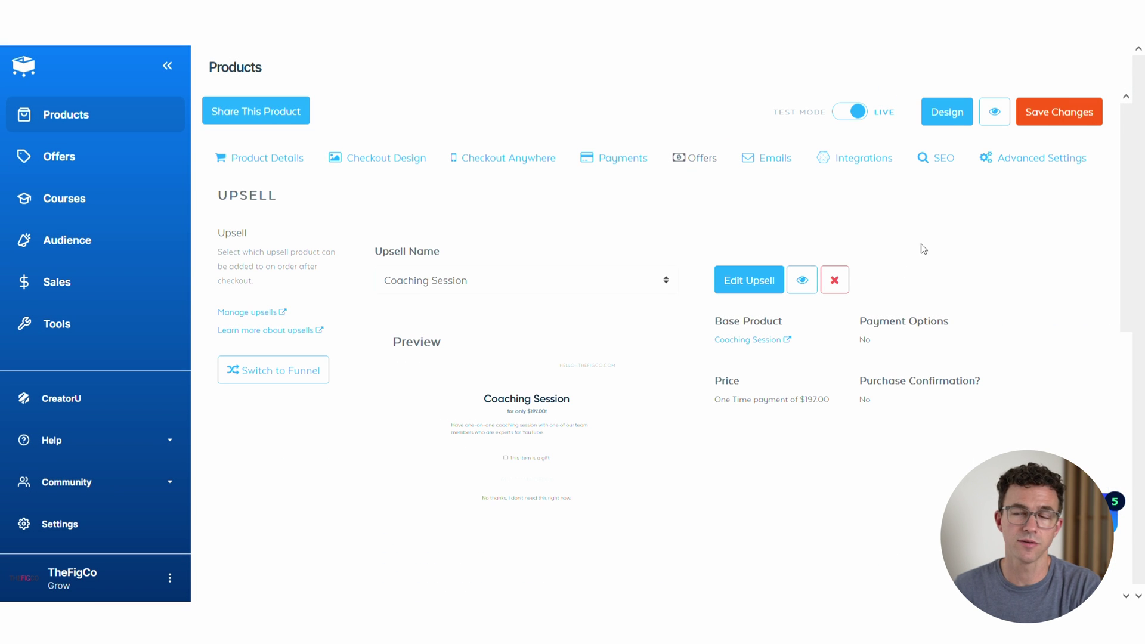
{"action": "left_click", "coordinate": [949, 121]}
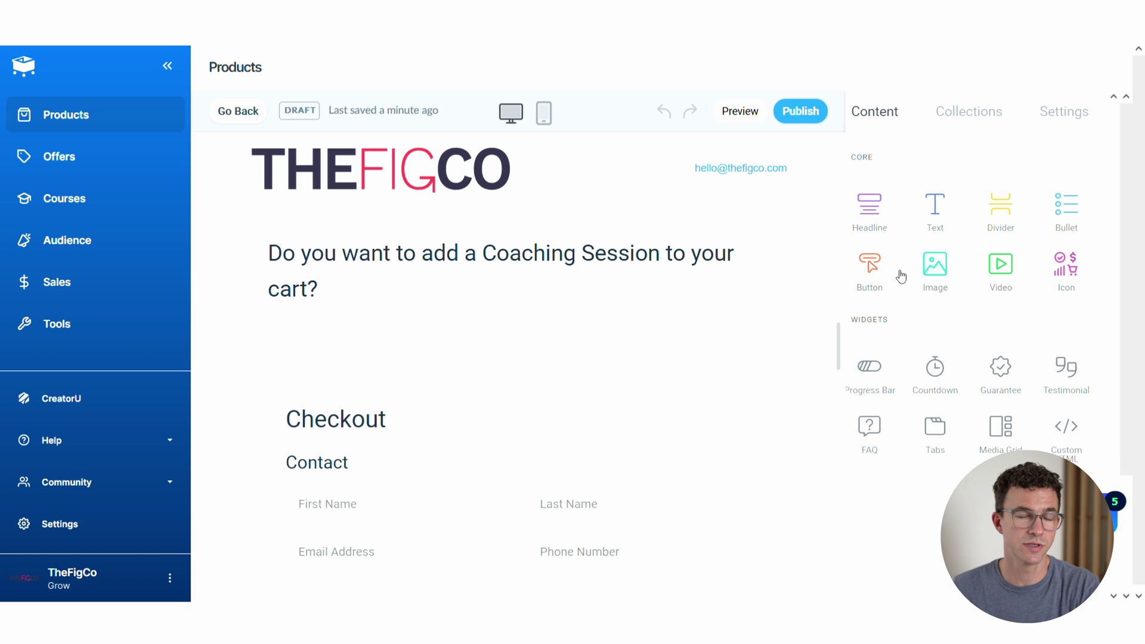
Add a text block with the 60-minute coaching description under the upsell headline
{"action": "left_click", "coordinate": [532, 284]}
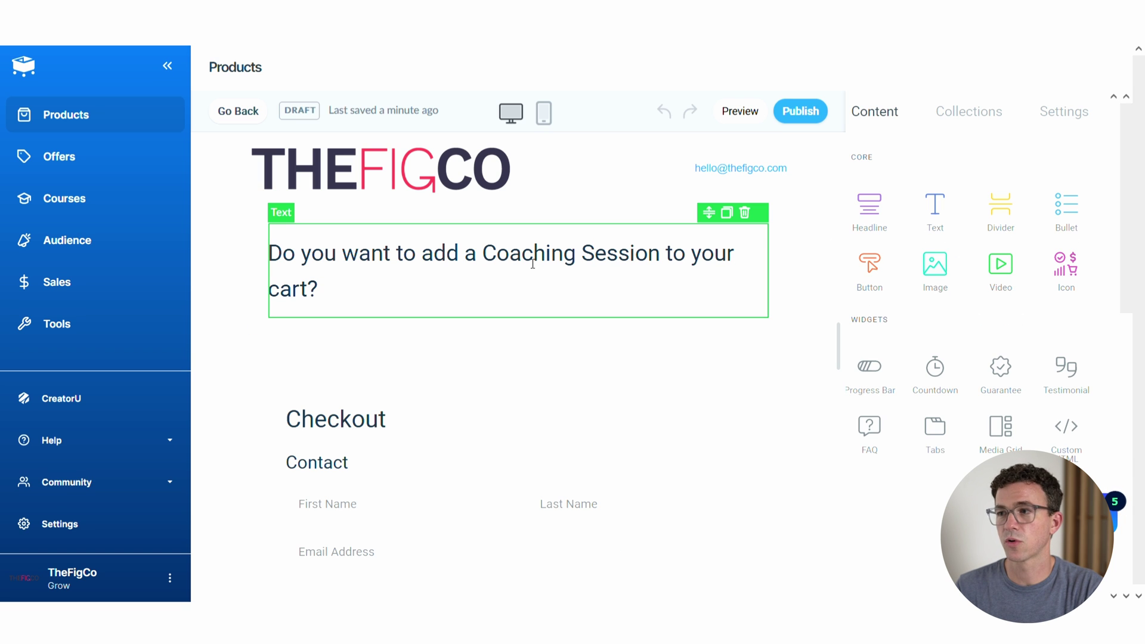
{"action": "left_click_drag", "start_coordinate": [948, 225], "coordinate": [328, 356]}
{"action": "left_click", "coordinate": [370, 354]}
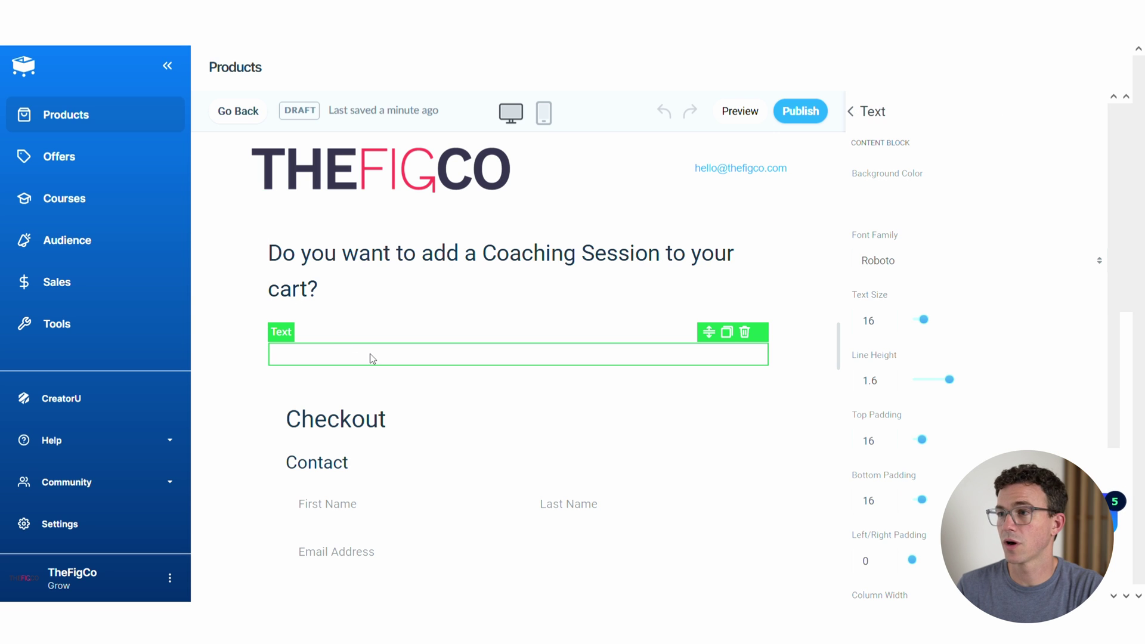
{"action": "left_click", "coordinate": [408, 361]}
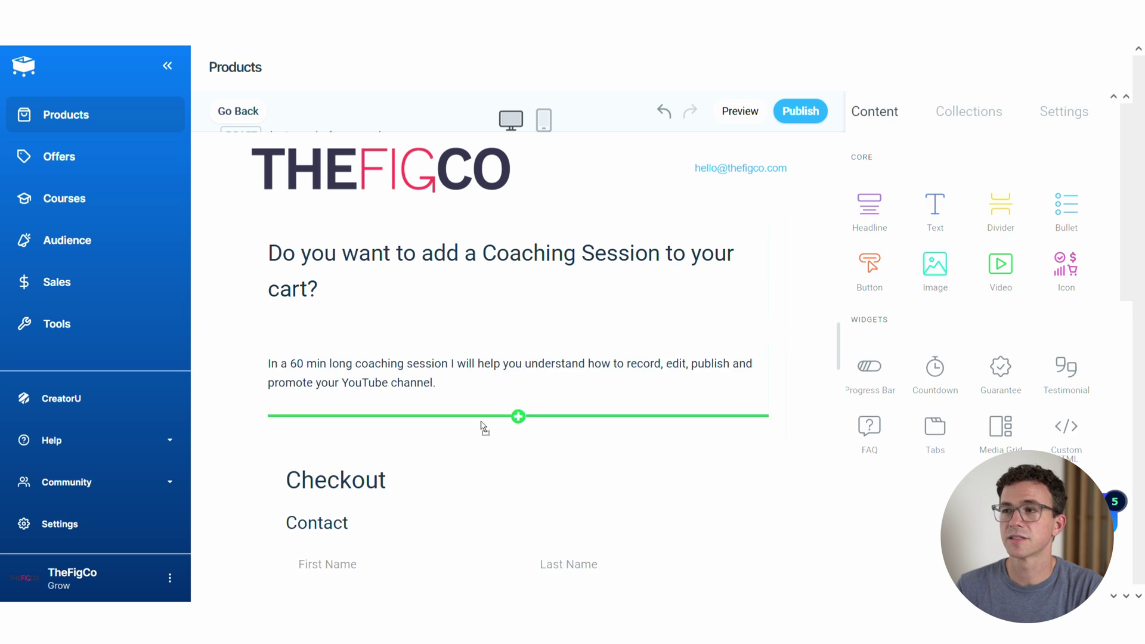
Place a circle-style countdown below the text and set it to 15 minutes
{"action": "left_click_drag", "start_coordinate": [483, 427], "coordinate": [545, 450]}
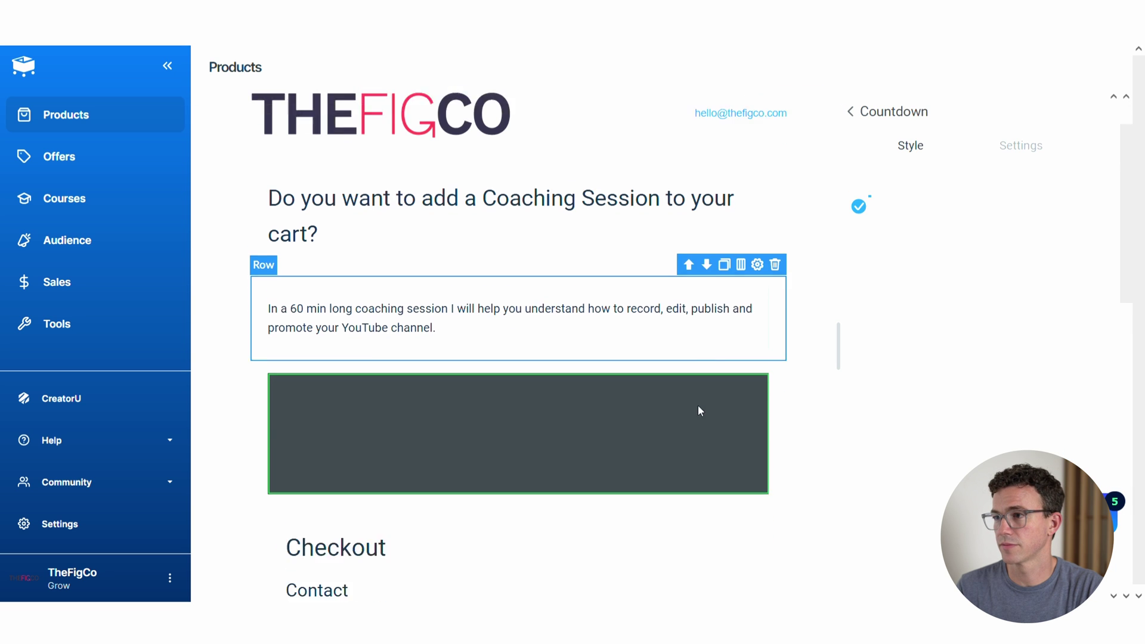
{"action": "scroll", "coordinate": [1002, 269], "scroll_direction": "down", "scroll_amount": 5}
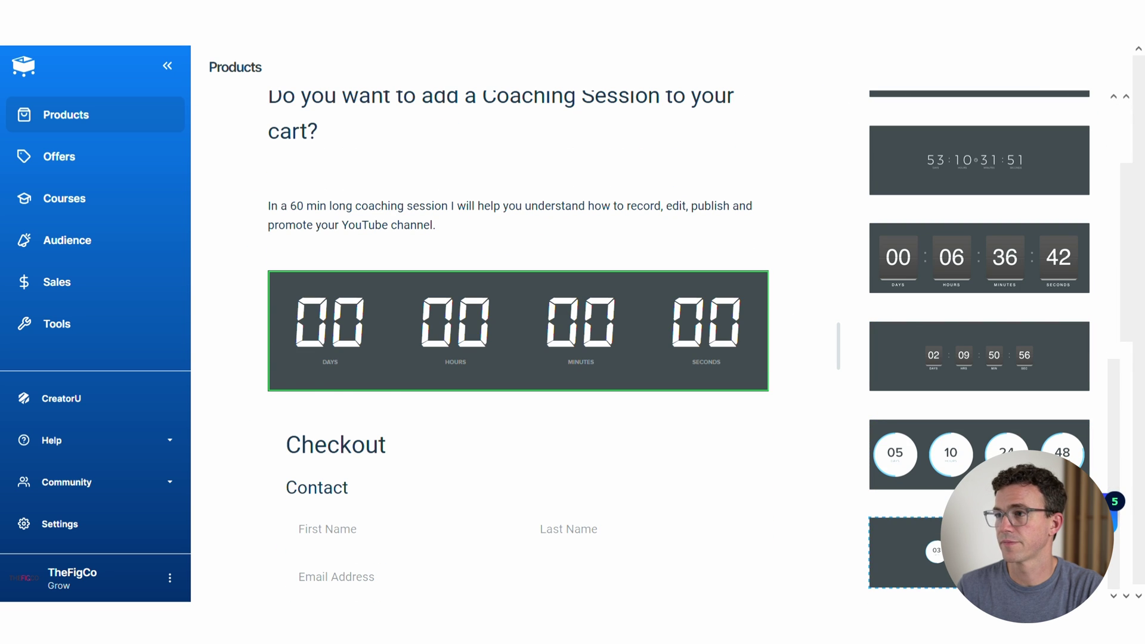
{"action": "left_click", "coordinate": [910, 552]}
{"action": "scroll", "coordinate": [1053, 310], "scroll_direction": "up", "scroll_amount": 10}
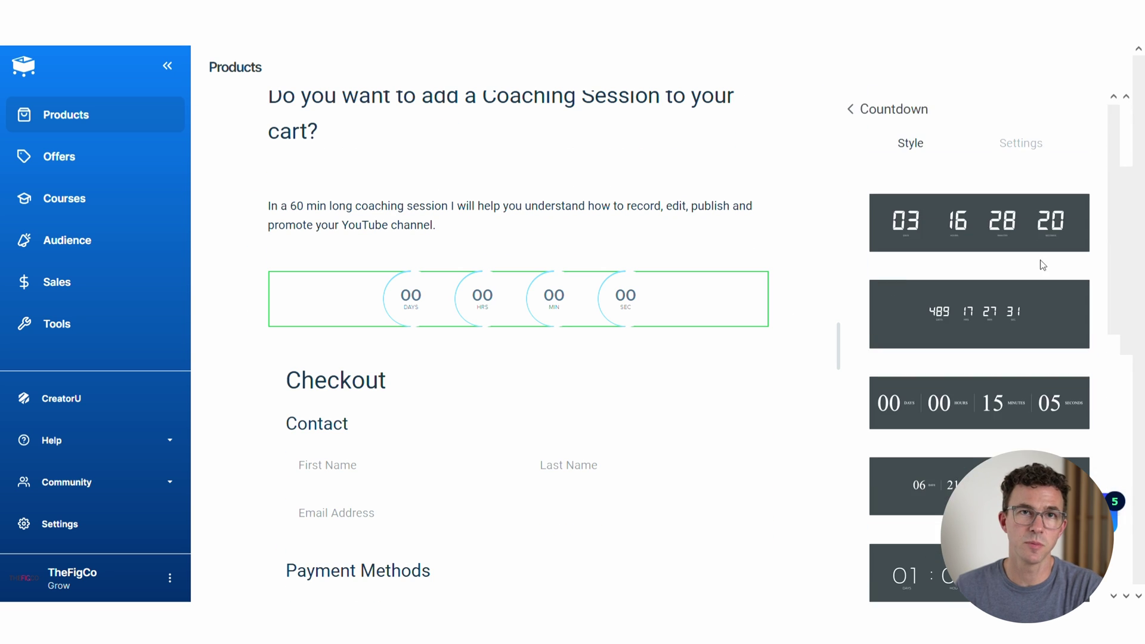
{"action": "left_click", "coordinate": [1026, 145]}
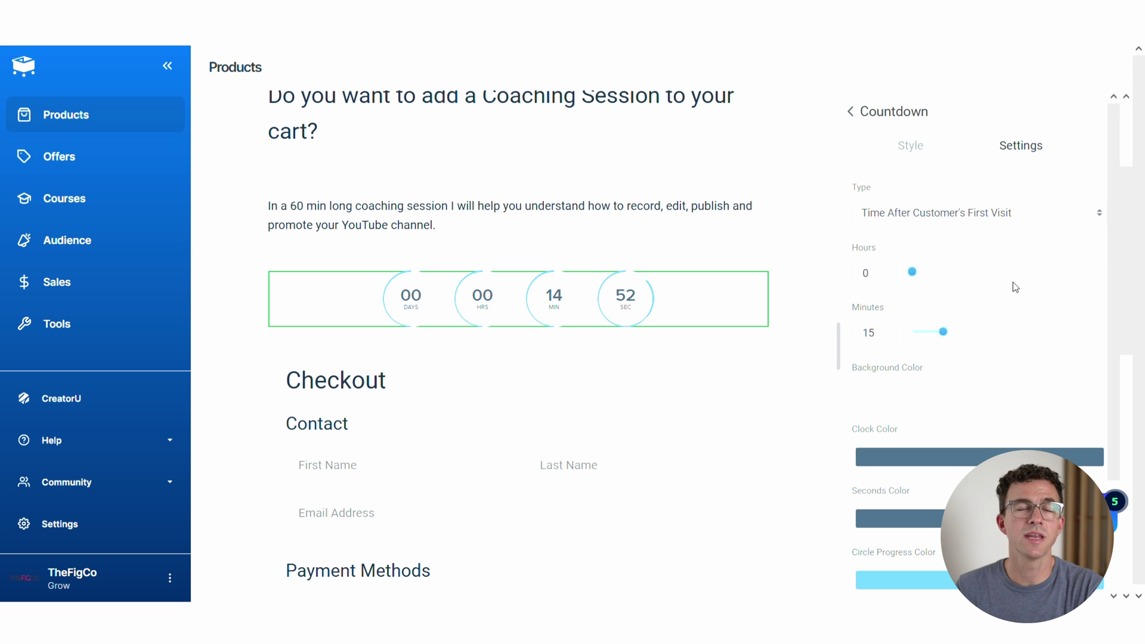
{"action": "scroll", "coordinate": [1016, 287], "scroll_direction": "down", "scroll_amount": 3}
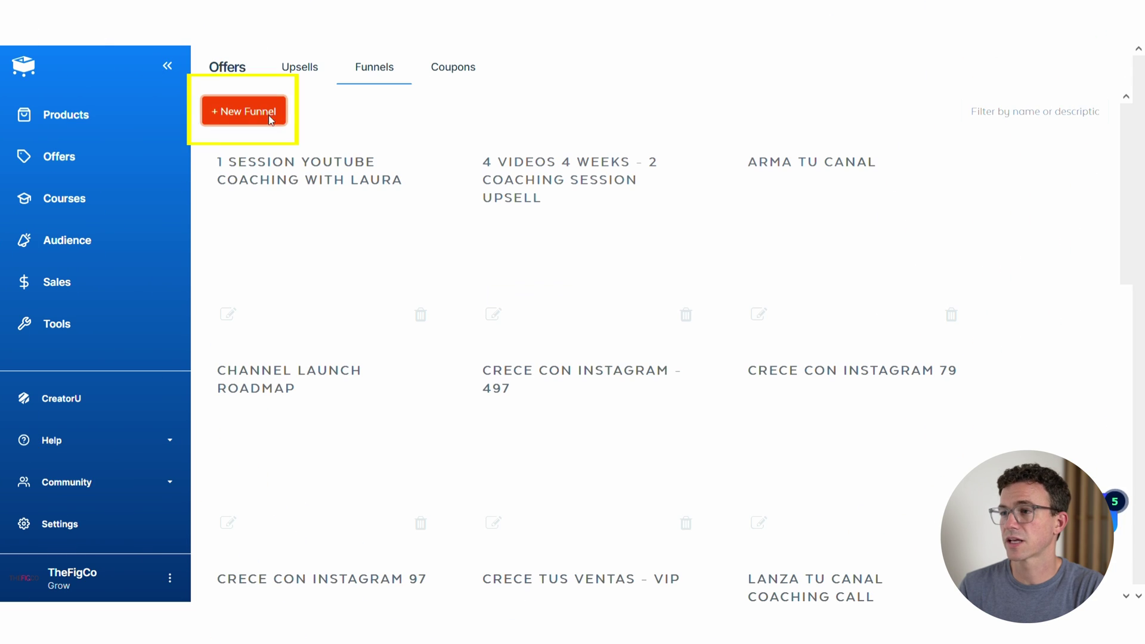
Create and save the '4 Videos in 4 Weeks' funnel with Coaching Session as Offer #1
{"action": "left_click", "coordinate": [273, 119]}
{"action": "type", "text": "4 Videos in 4 Weeks"}
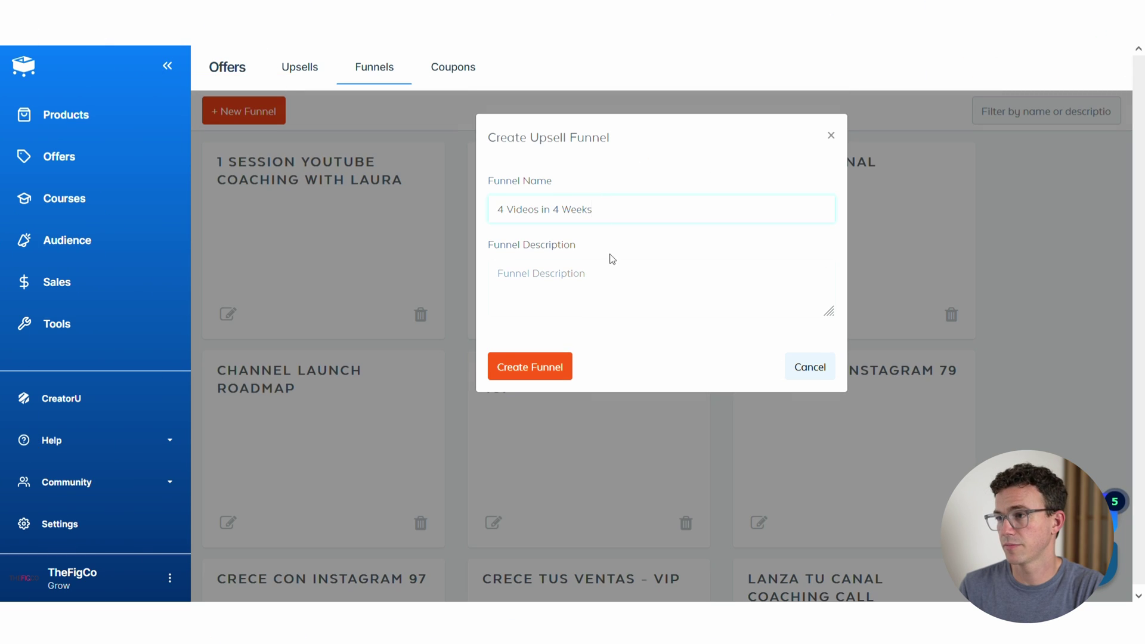
{"action": "left_click", "coordinate": [570, 367]}
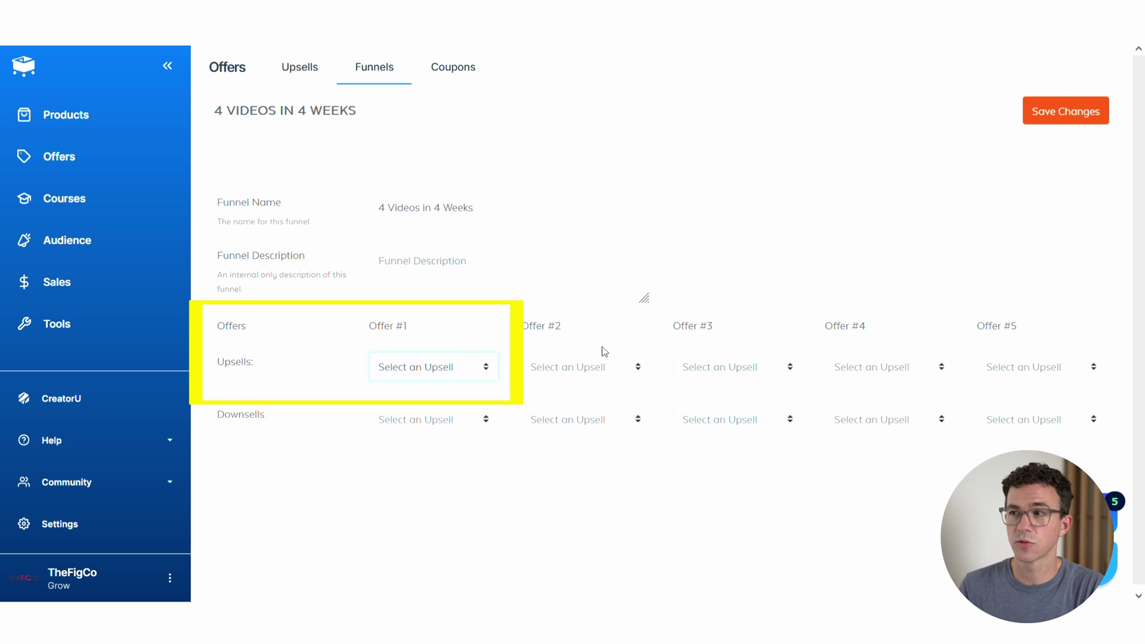
{"action": "key", "text": "Down"}
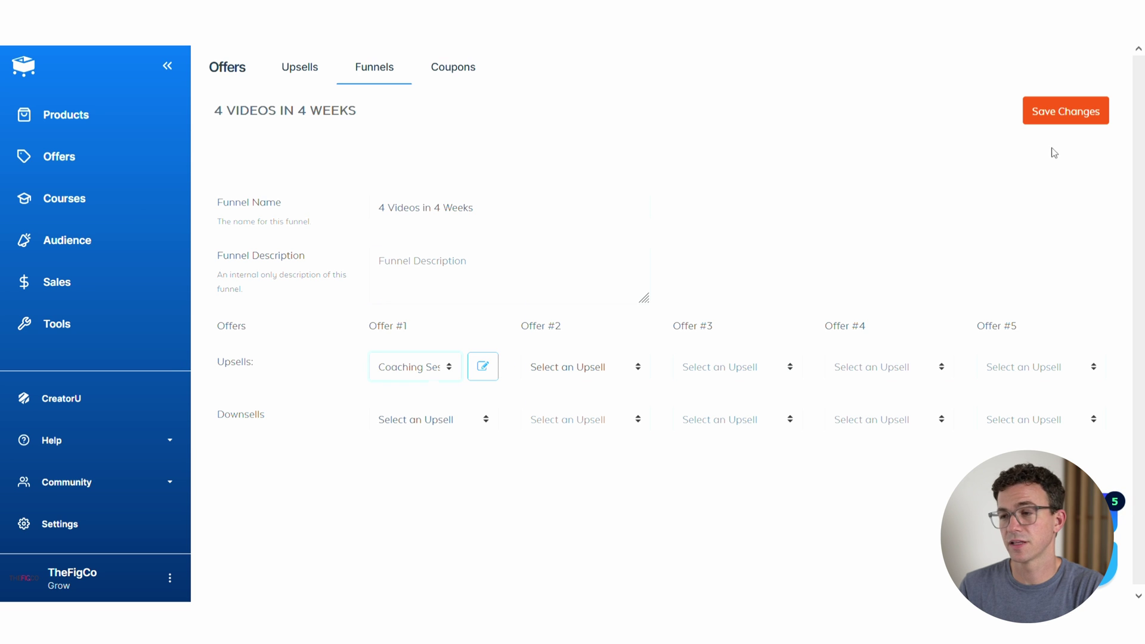
{"action": "left_click", "coordinate": [1069, 111]}
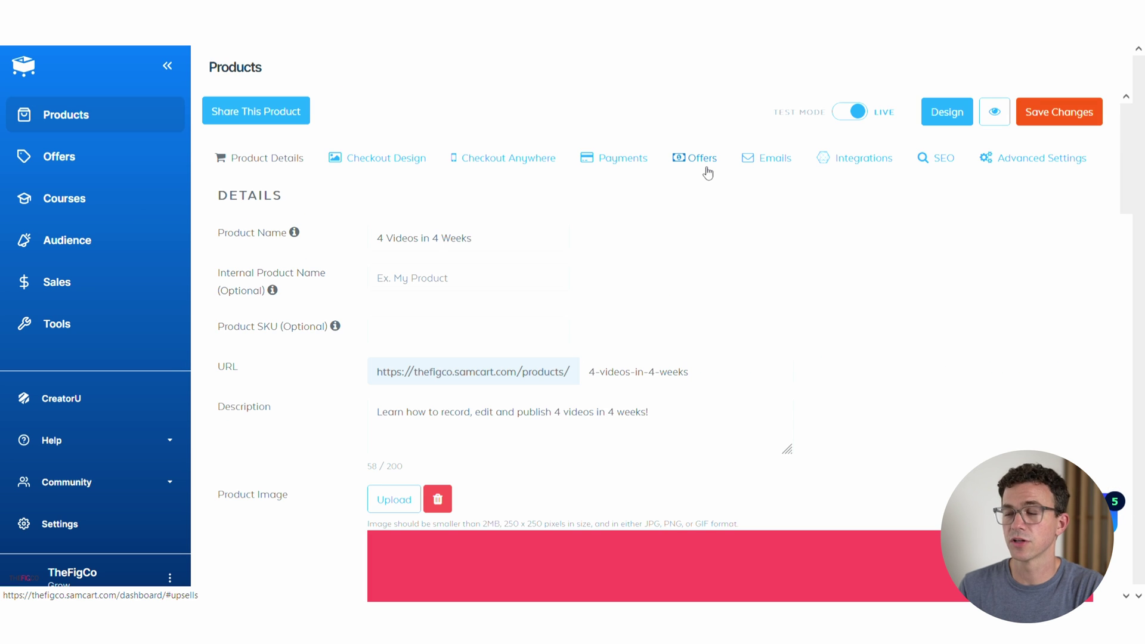
Attach the 4 Videos in 4 Weeks funnel to the product and add a split-test funnel slot
{"action": "left_click", "coordinate": [706, 168]}
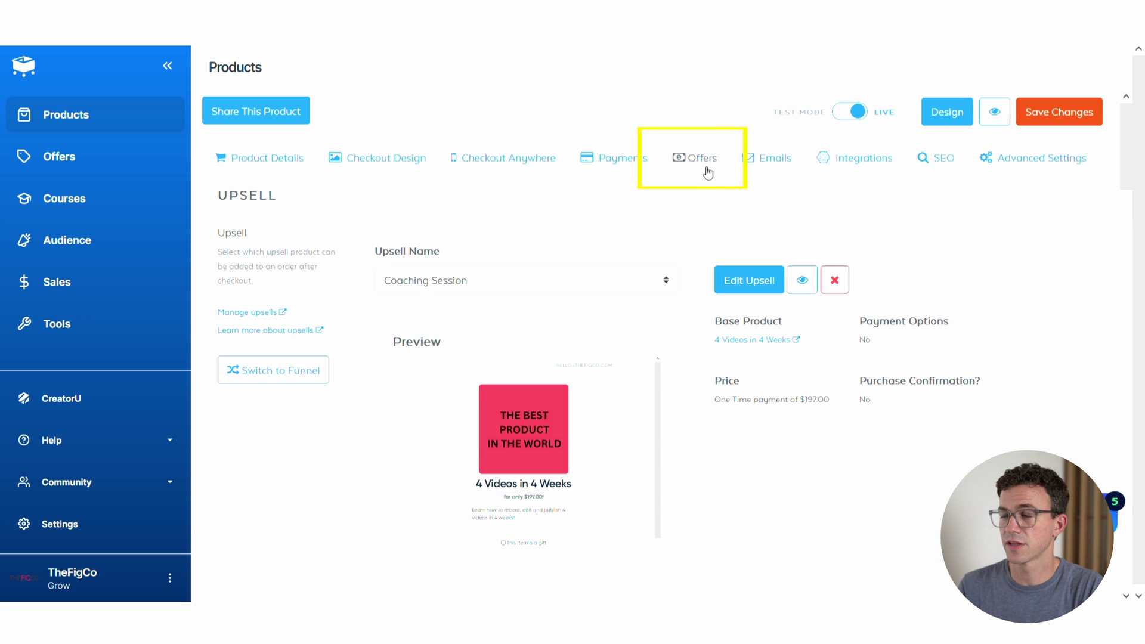
{"action": "left_click", "coordinate": [513, 245]}
{"action": "left_click", "coordinate": [435, 276]}
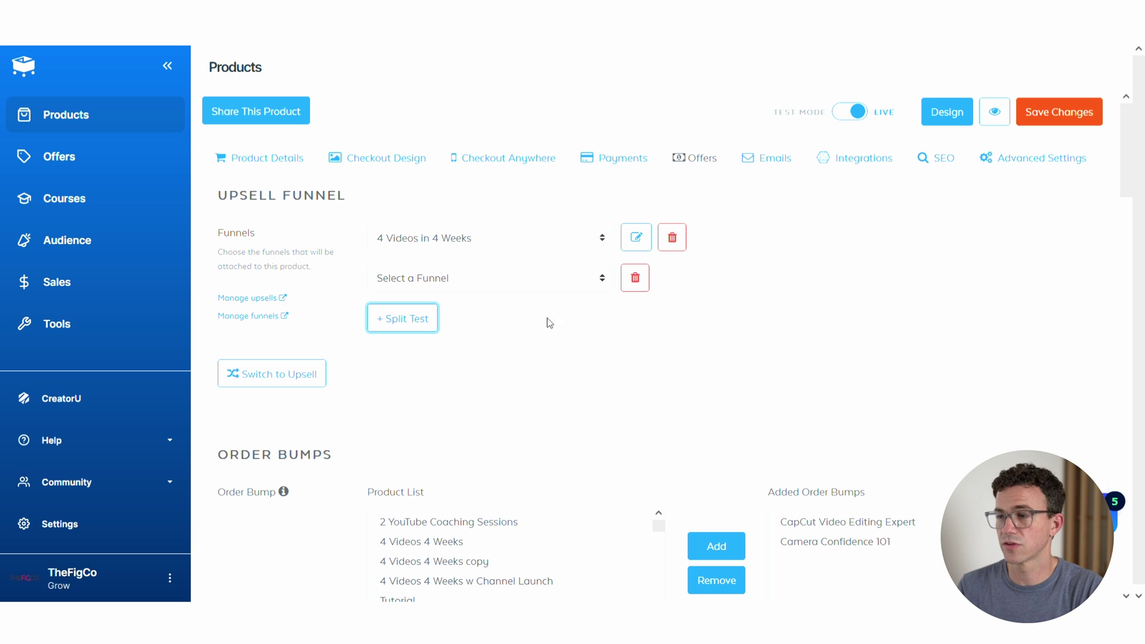
Save the product's order bump and upsell funnel changes
{"action": "left_click", "coordinate": [1051, 115]}
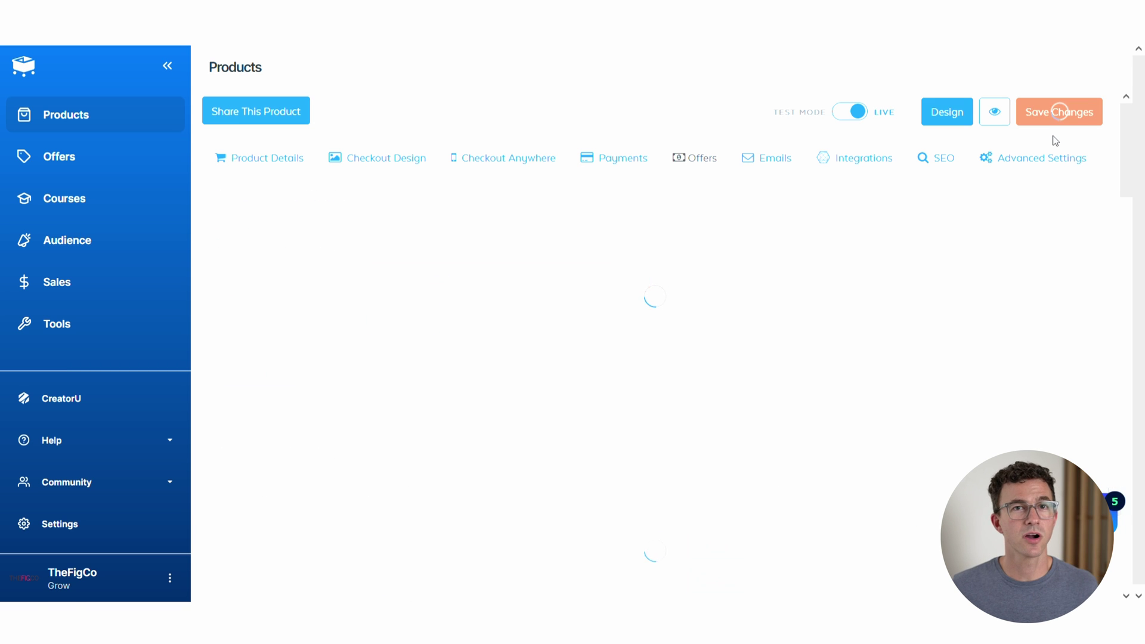